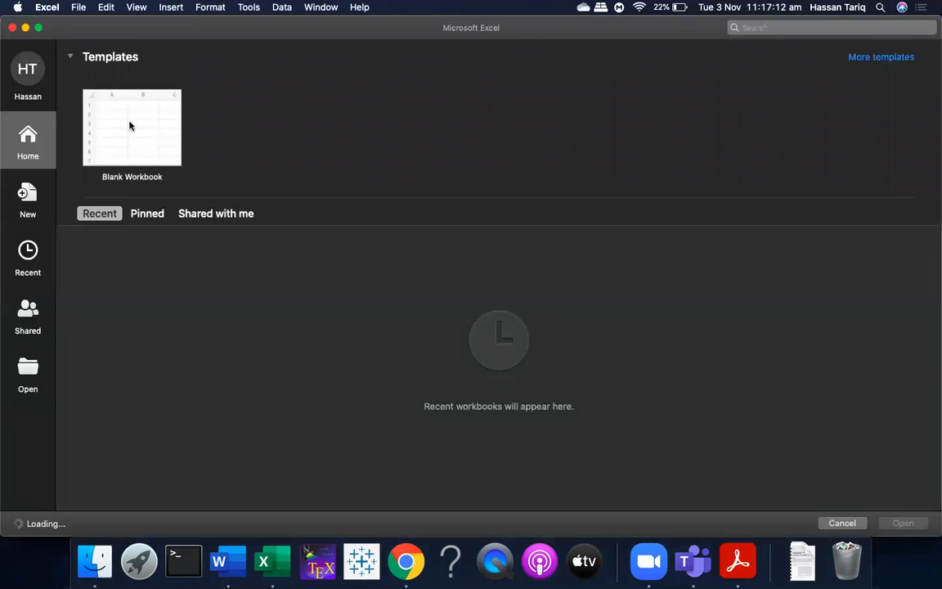
Create a blank workbook, zoom the sheet to 140%, and reposition its window
double_click(130, 124)
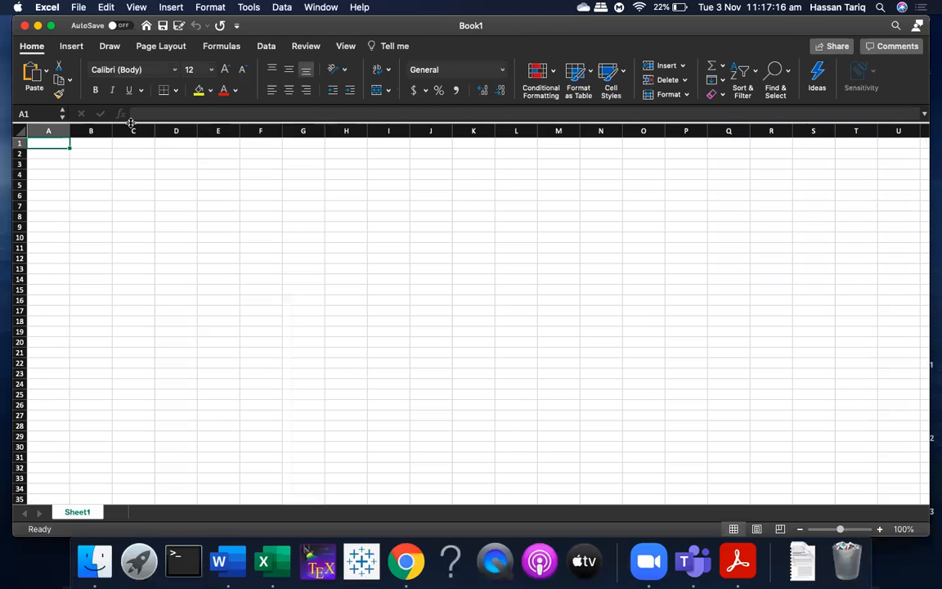
click(879, 530)
click(880, 529)
click(879, 529)
click(880, 529)
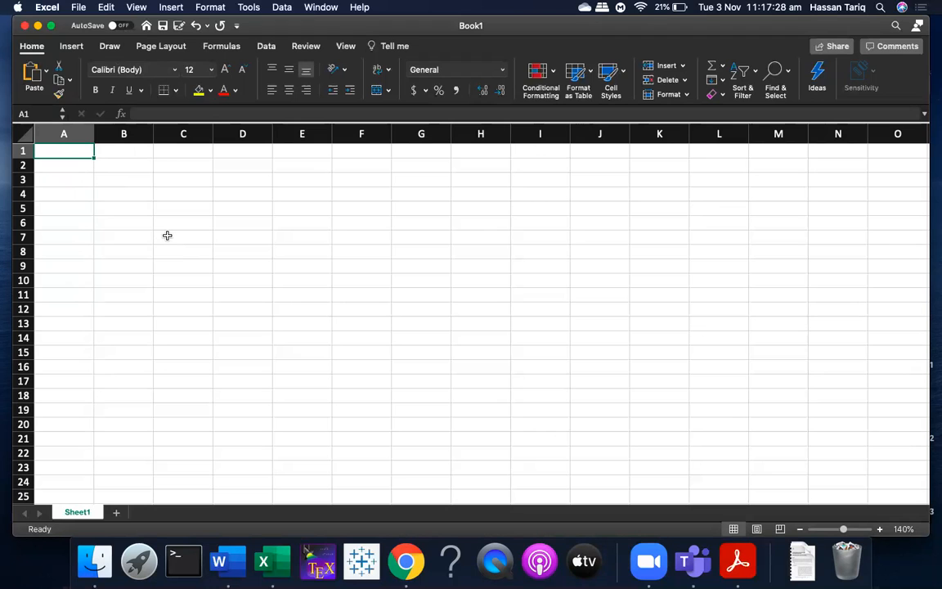
mouse_move(639, 28)
mouse_down()
mouse_move(616, 44)
mouse_move(622, 34)
mouse_up()
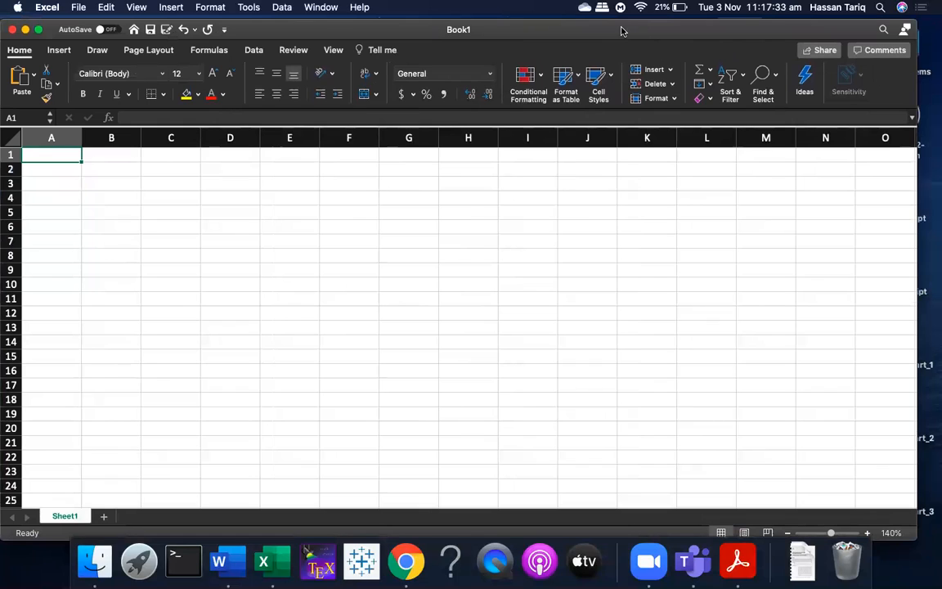
Turn on AutoSave for the new workbook and browse for a location to store it
click(112, 32)
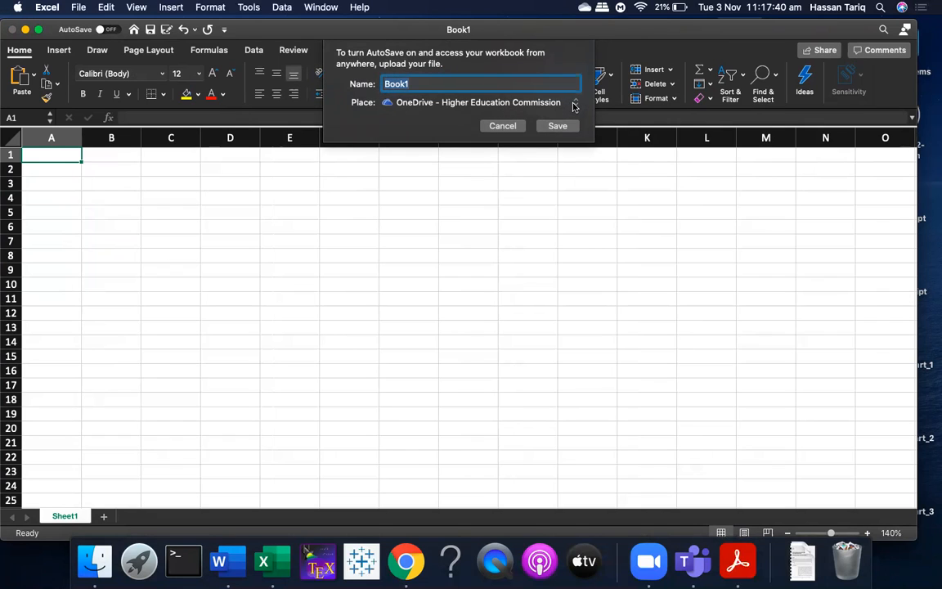
click(575, 107)
click(450, 125)
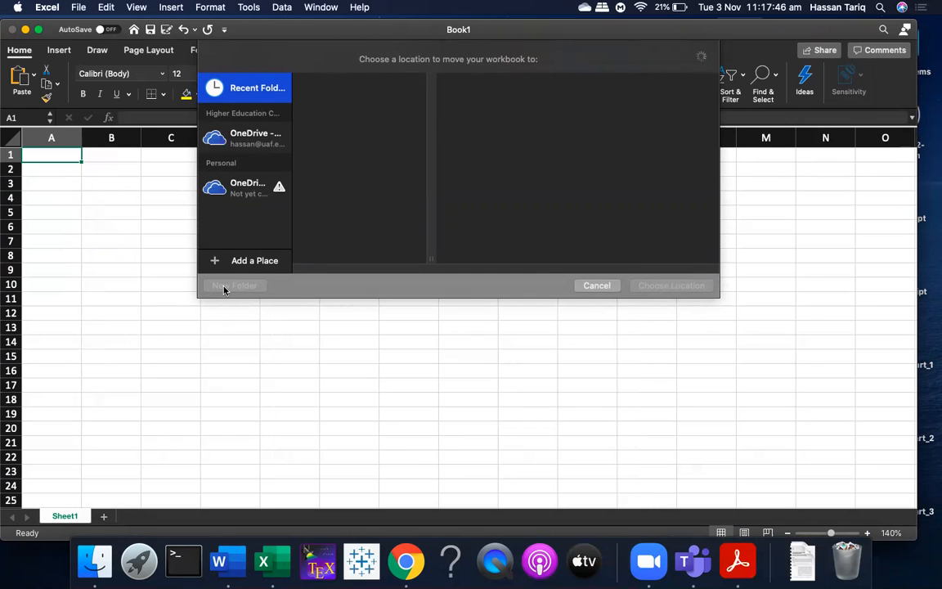
click(238, 262)
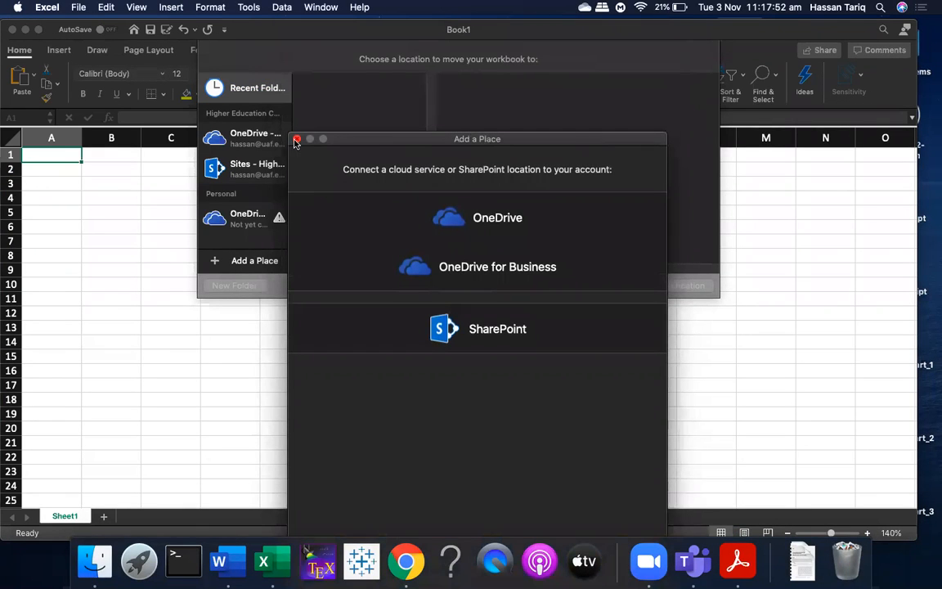
click(297, 140)
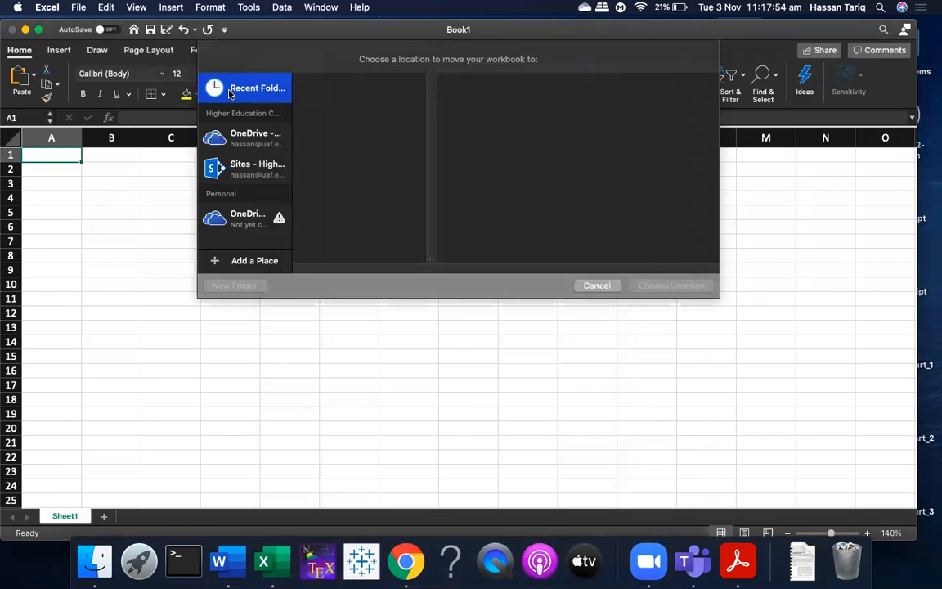
click(246, 224)
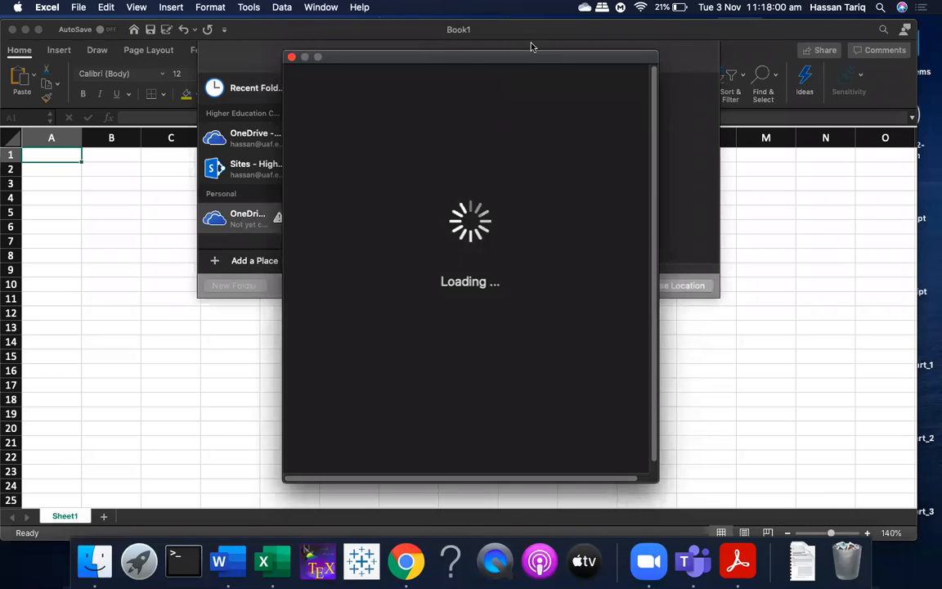
drag(532, 51, 526, 95)
click(283, 97)
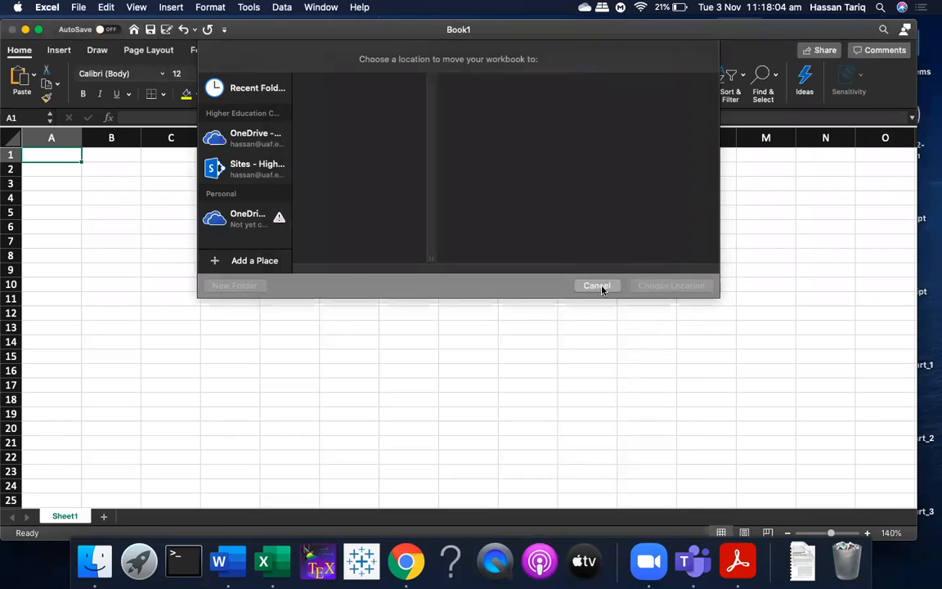
click(250, 261)
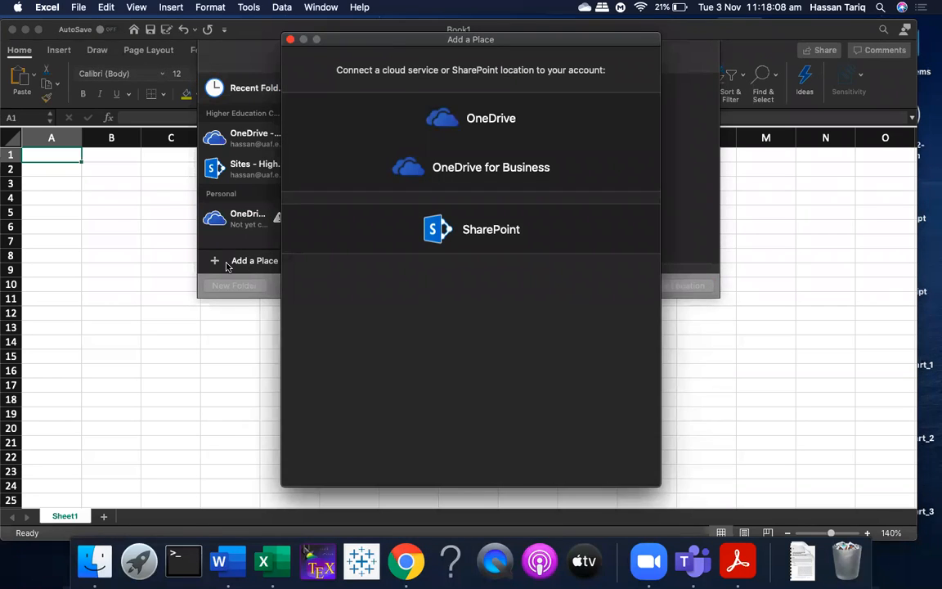
drag(507, 40, 489, 153)
click(269, 141)
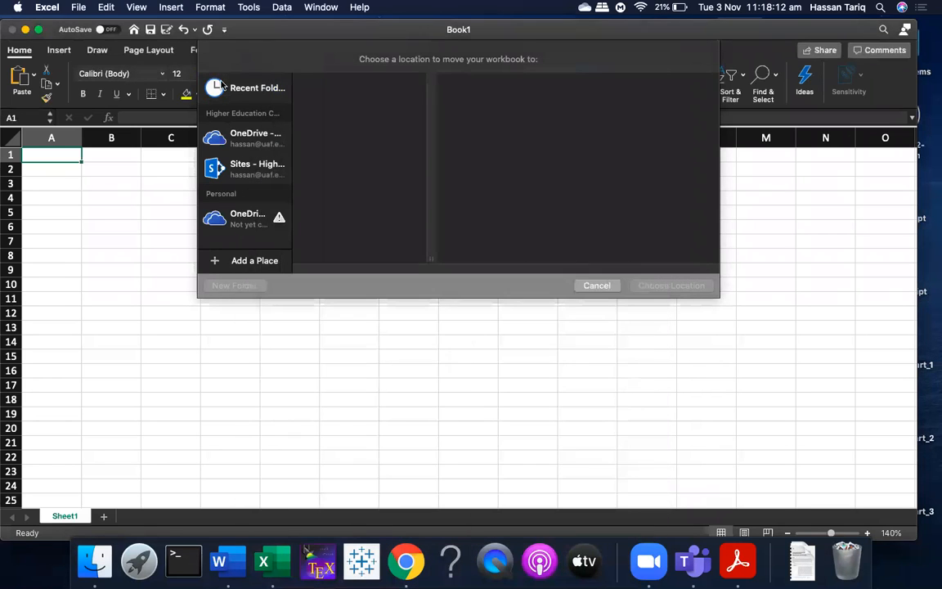
Save the workbook as "cs-305 practical" to the Higher Education Commission OneDrive, declining local folder access and dismissing the AutoSave notice
drag(485, 29, 495, 66)
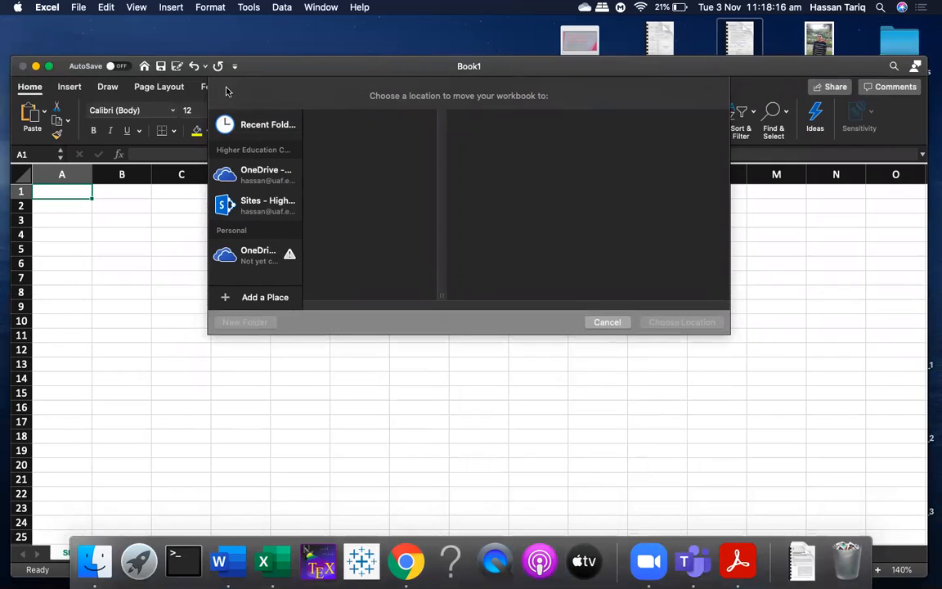
click(256, 180)
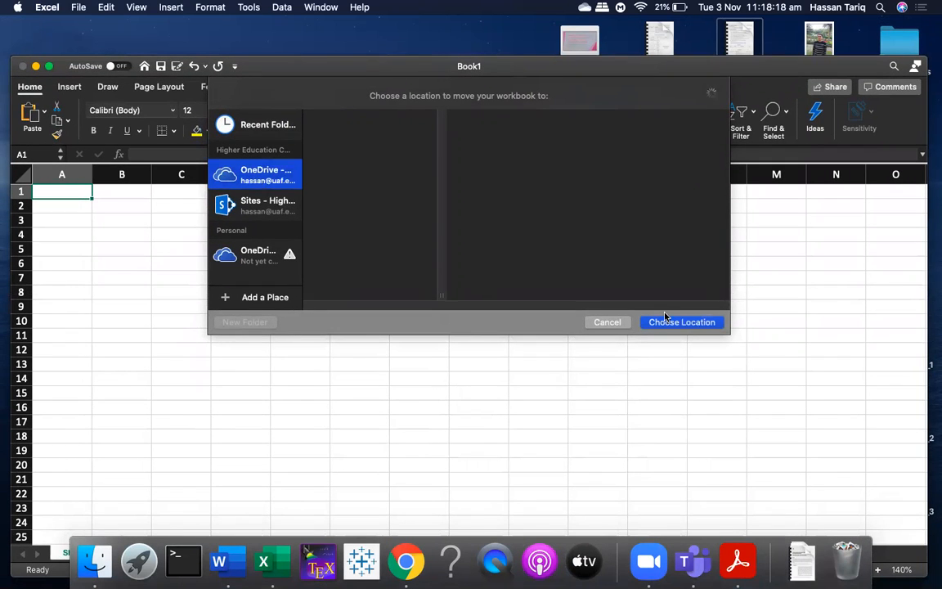
click(695, 325)
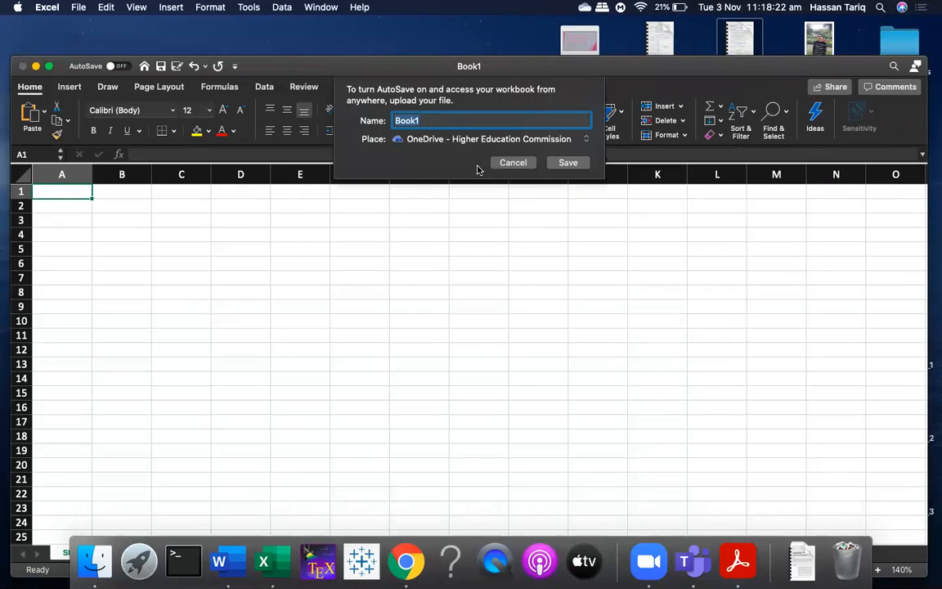
text(cs-305 practical)
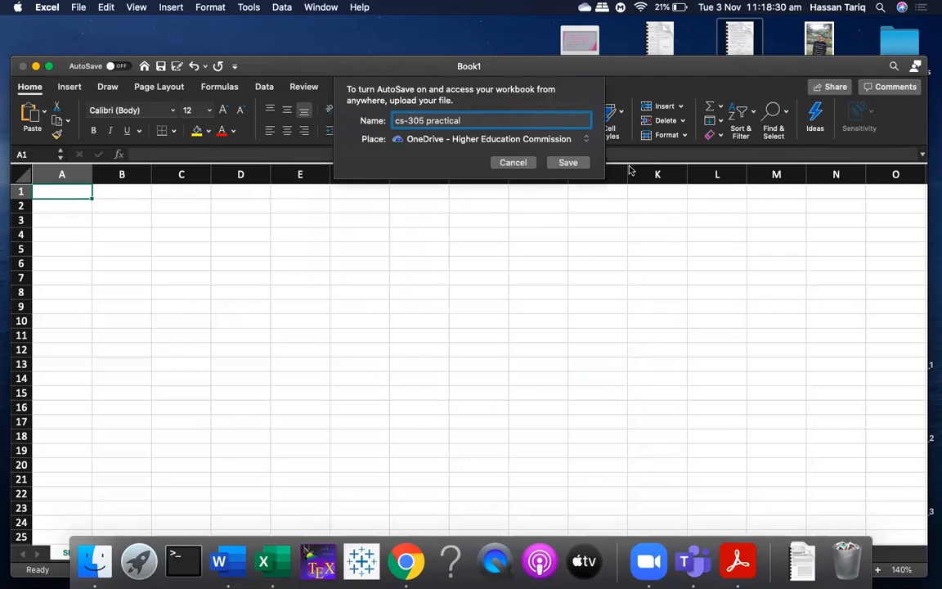
click(566, 162)
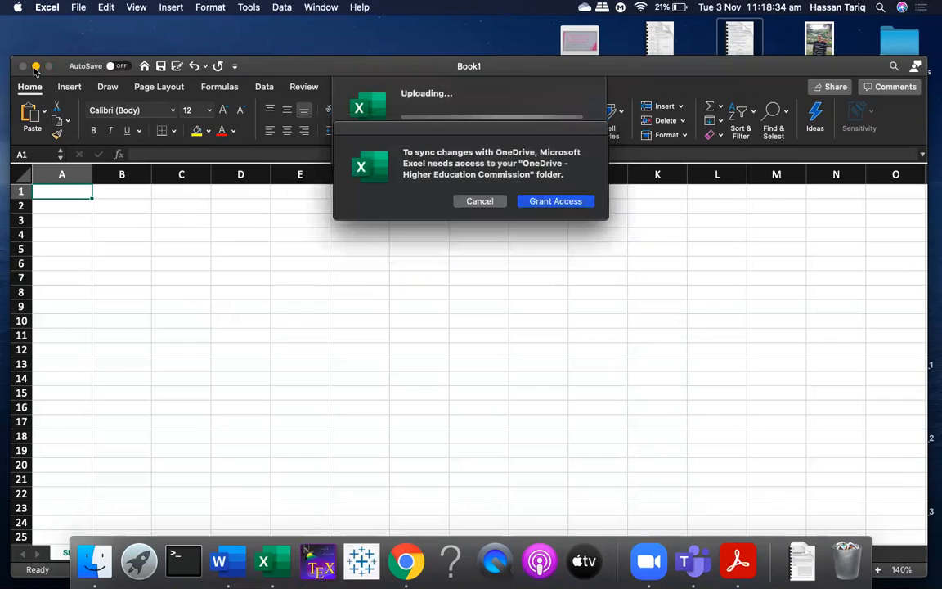
click(543, 202)
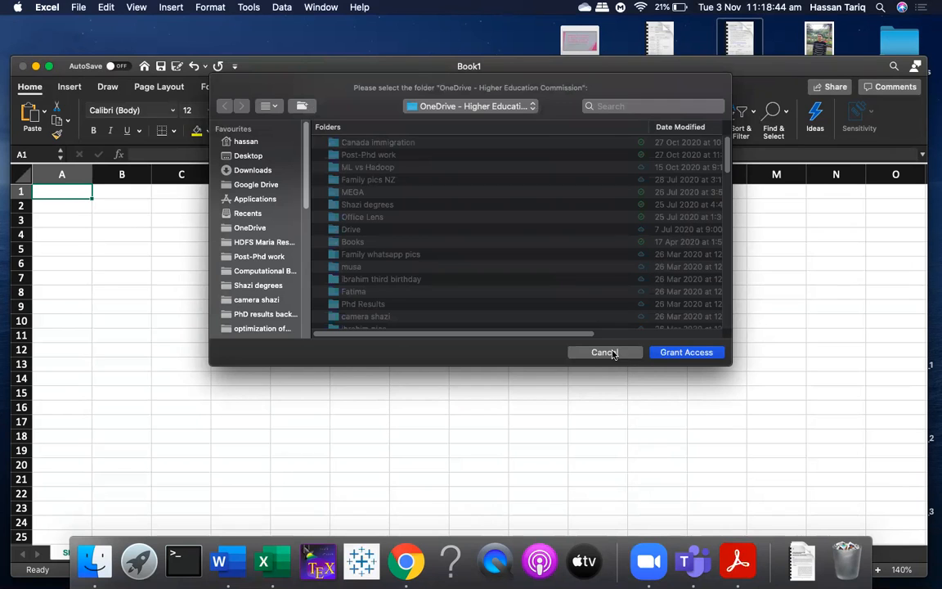
click(605, 353)
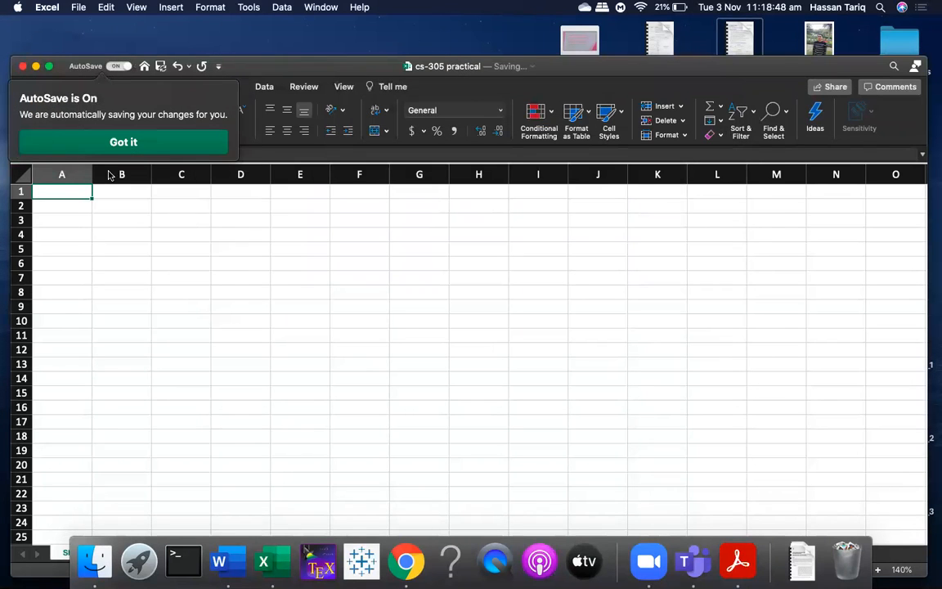
click(137, 149)
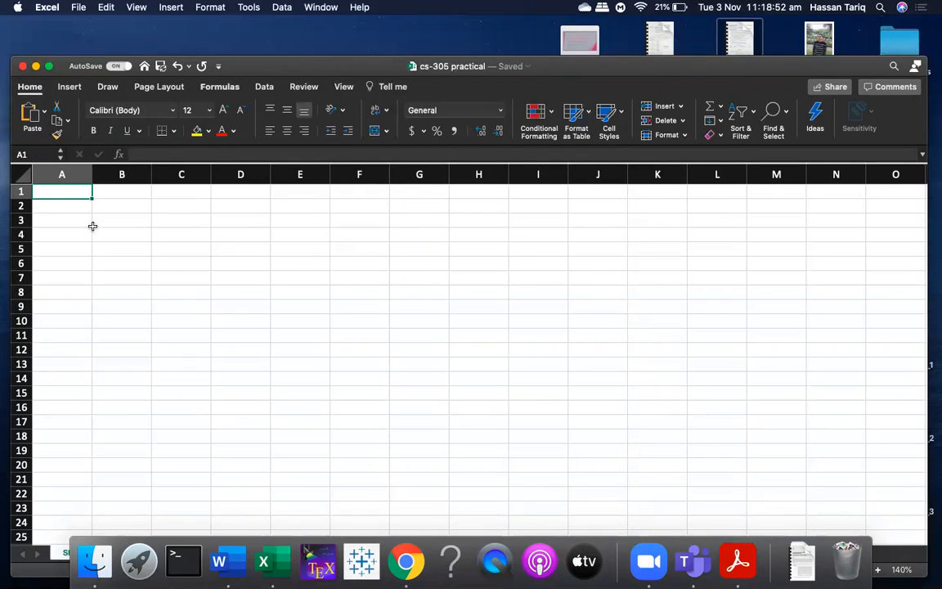
Enter the heading "Student Name" in cell B2 and widen column B to fit the text
click(71, 204)
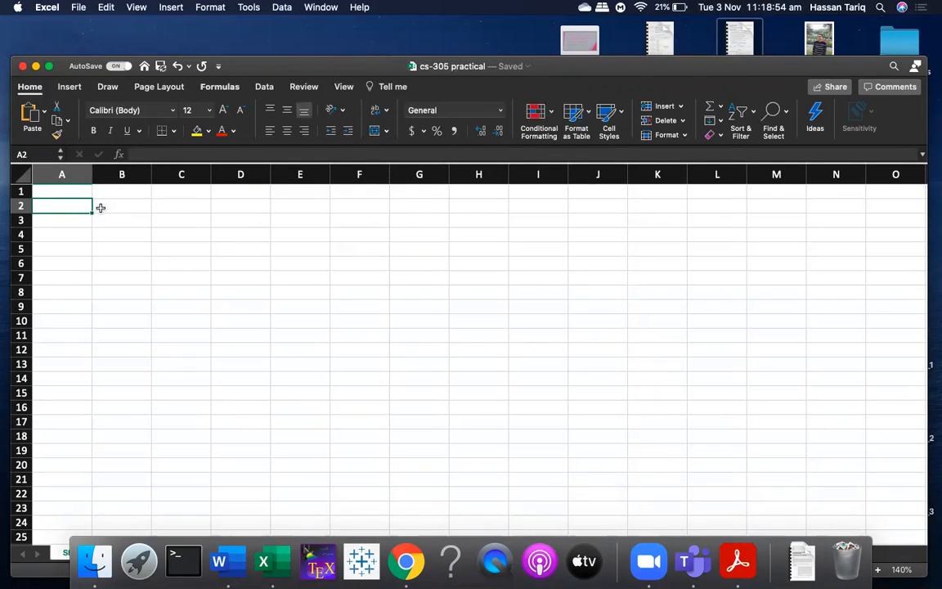
click(101, 208)
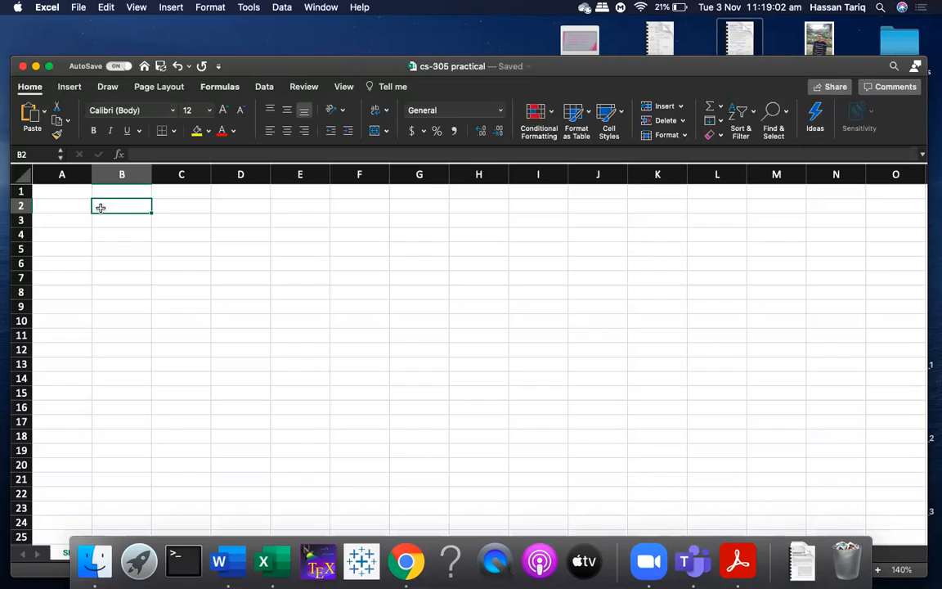
text(s)
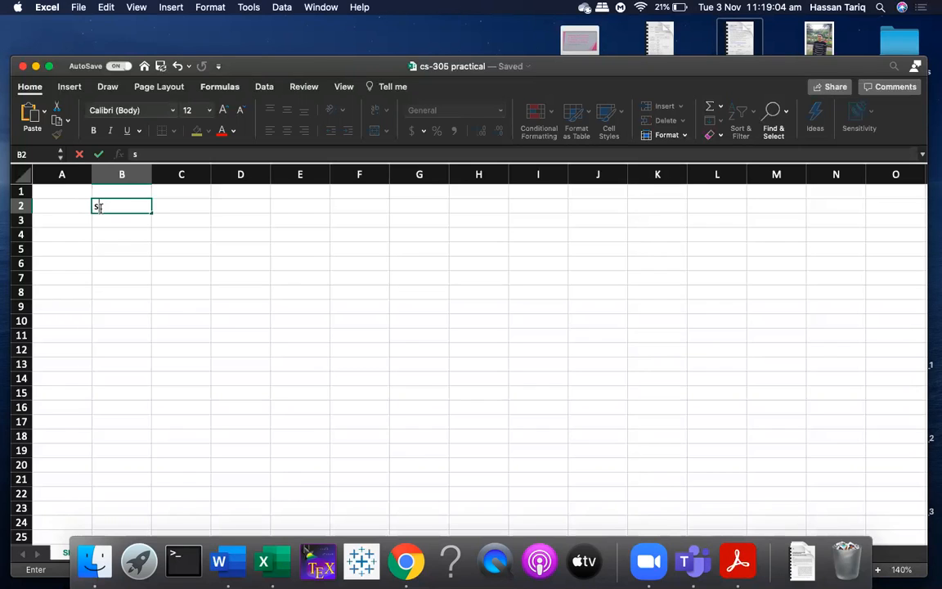
key(BackSpace)
text(Student Name)
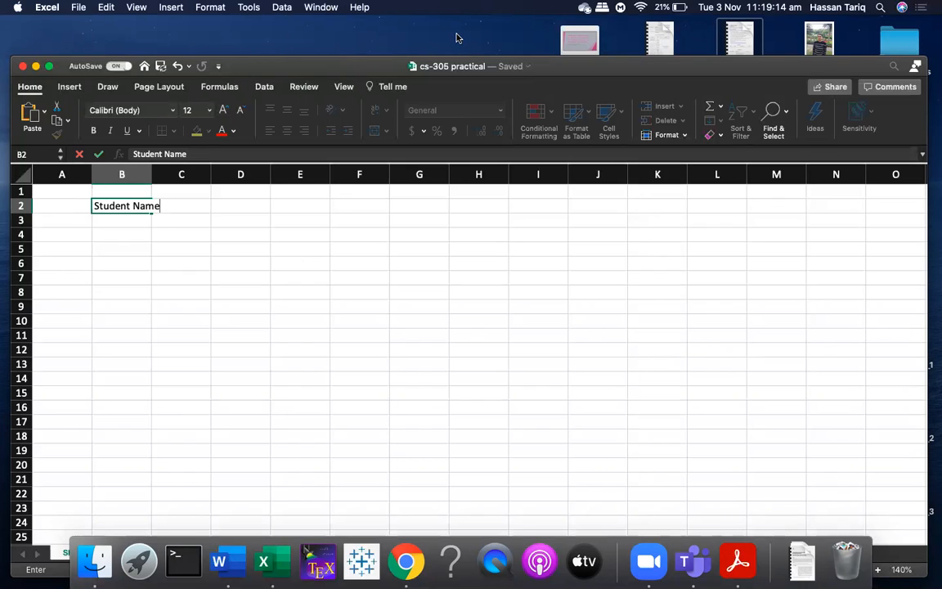
click(296, 303)
click(143, 205)
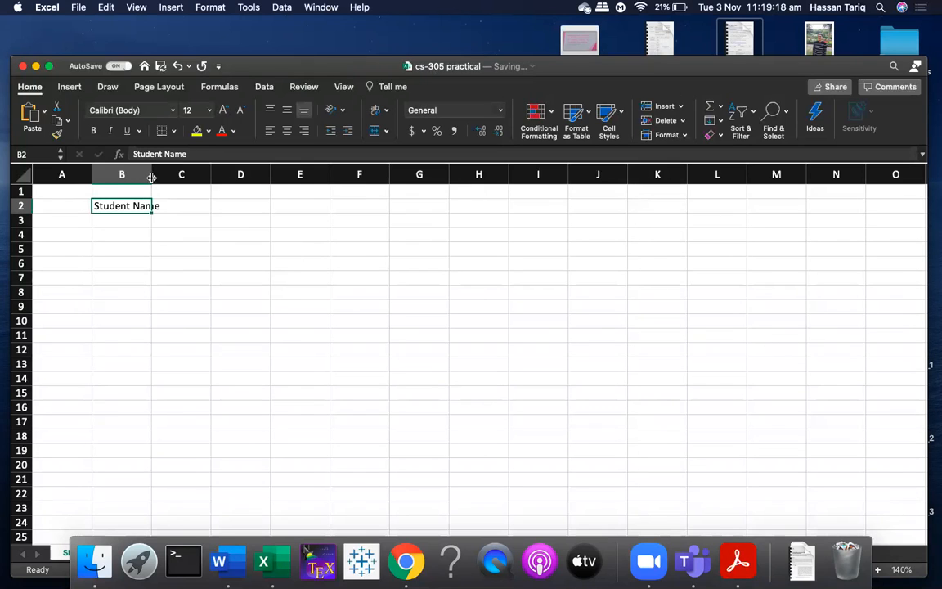
drag(152, 178, 169, 176)
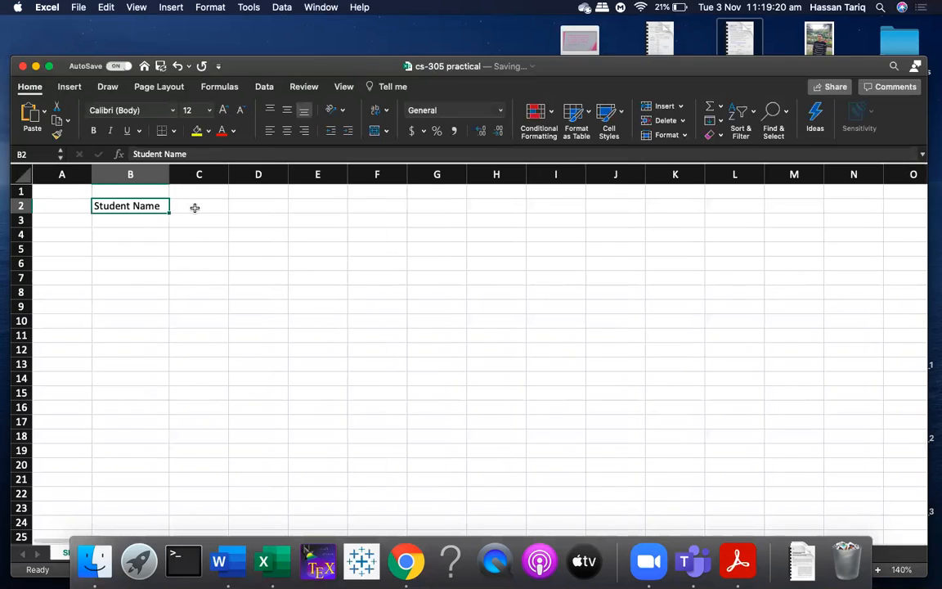
Enter the subject headings "Subj A", "Subj B" and "Sub C" in cells C2 to E2
click(195, 206)
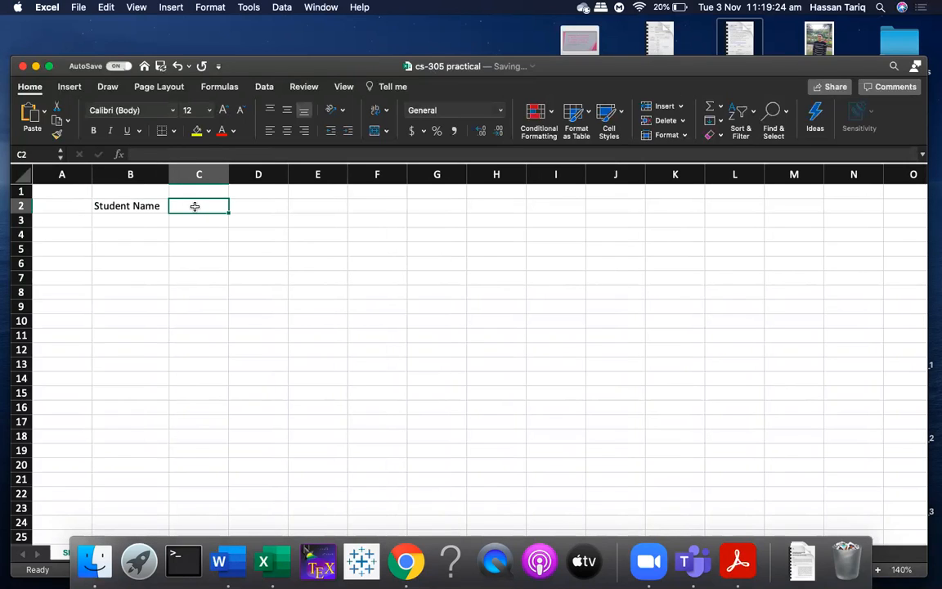
text(Subj A)
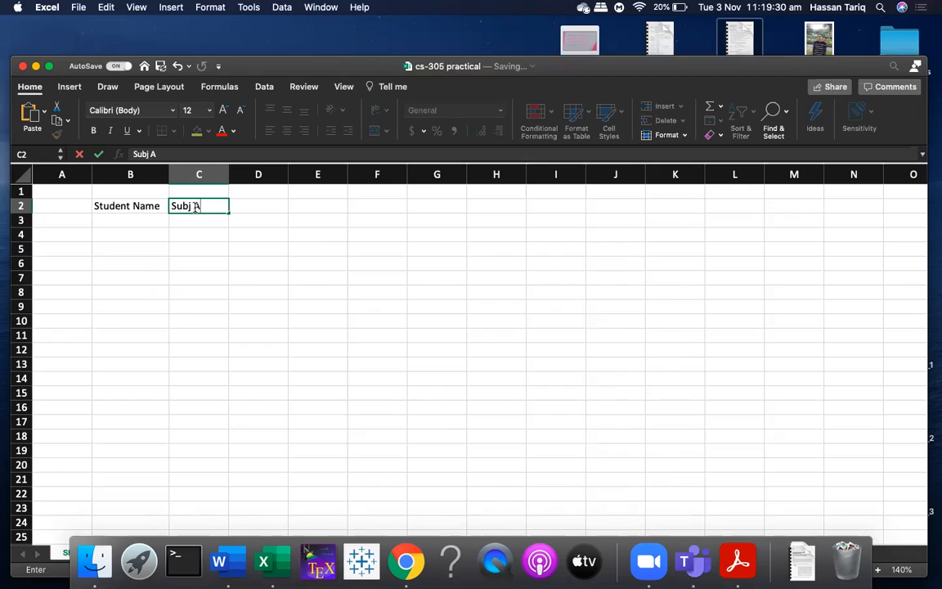
key(Tab)
text(Su)
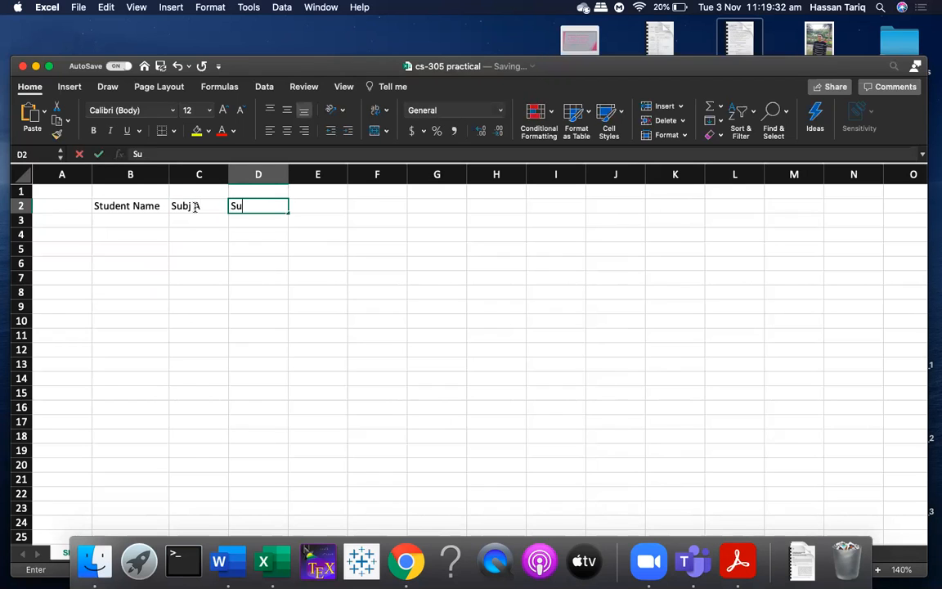
text(bj B)
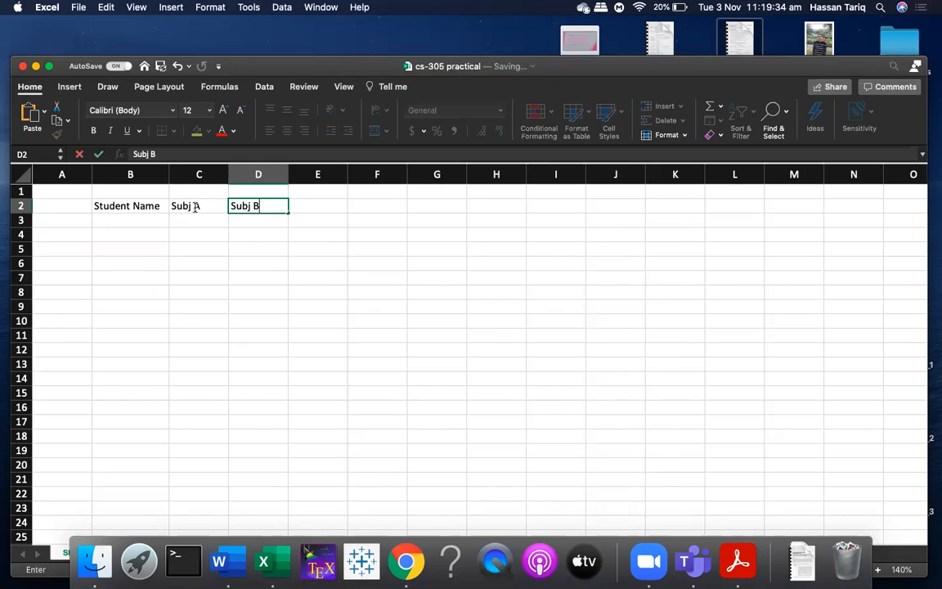
key(Tab)
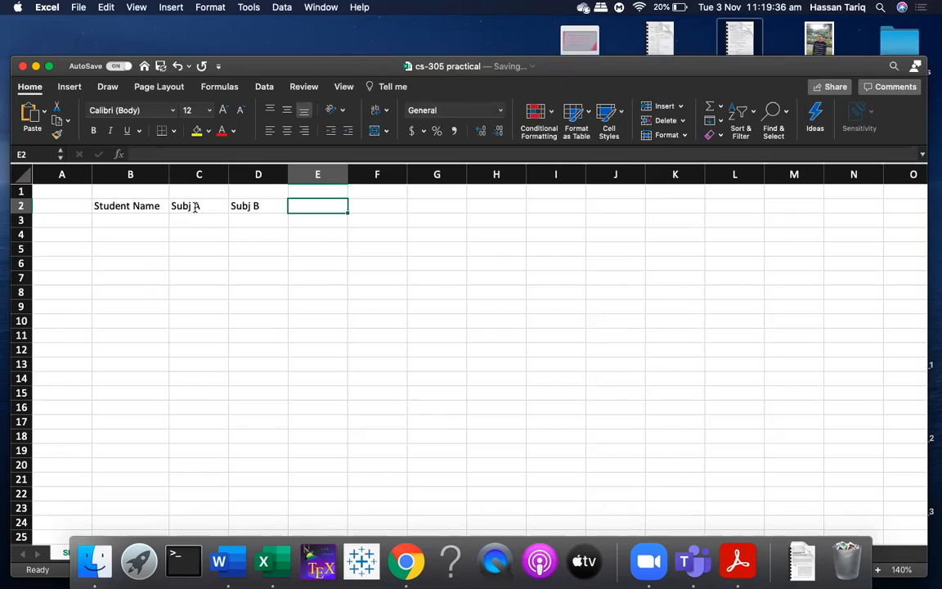
text(Sub)
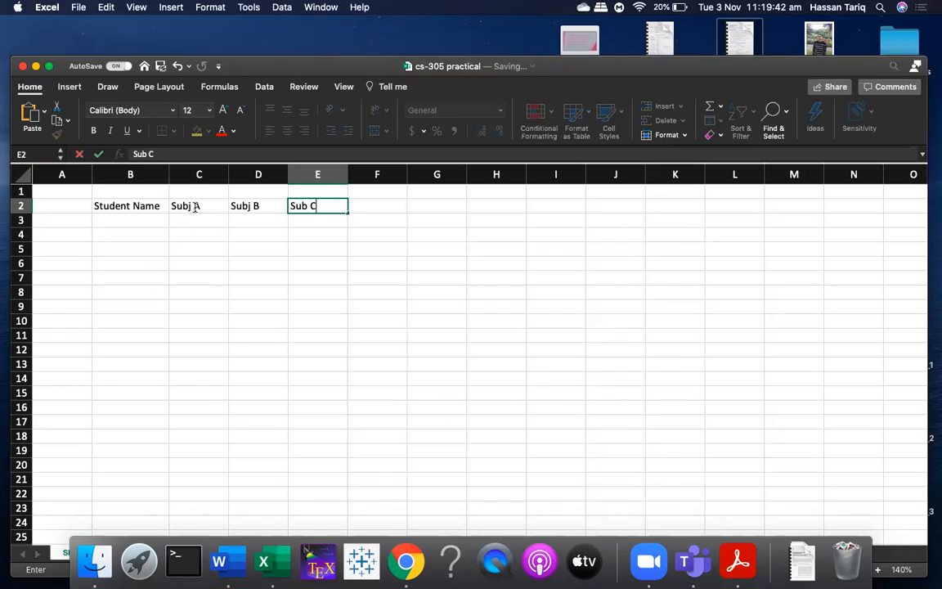
text( C)
key(Return)
Enter the heading "Sr no" in cell A2, before the Student Name heading
key(Left)
key(Left)
key(Left)
key(Left)
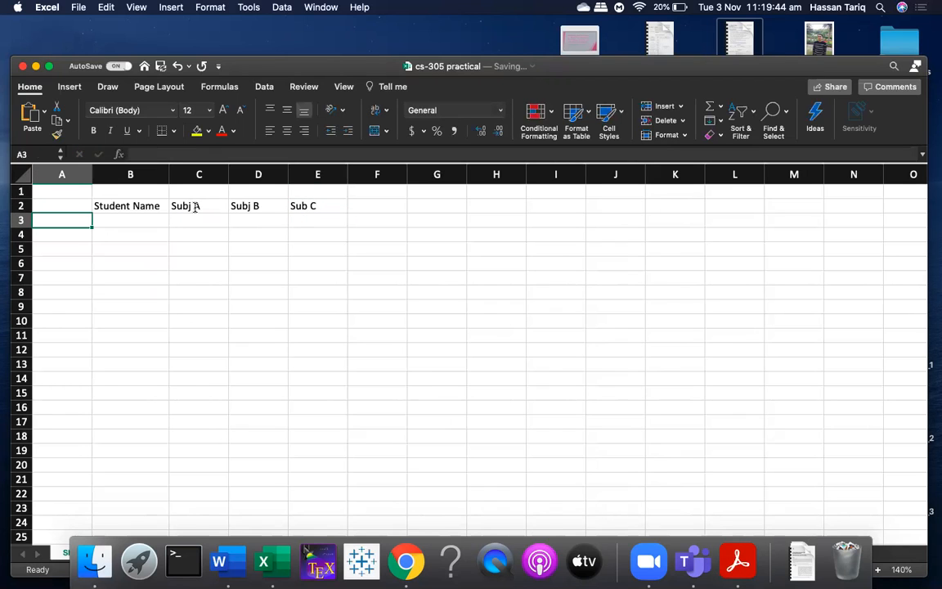
key(Up)
text(Sr)
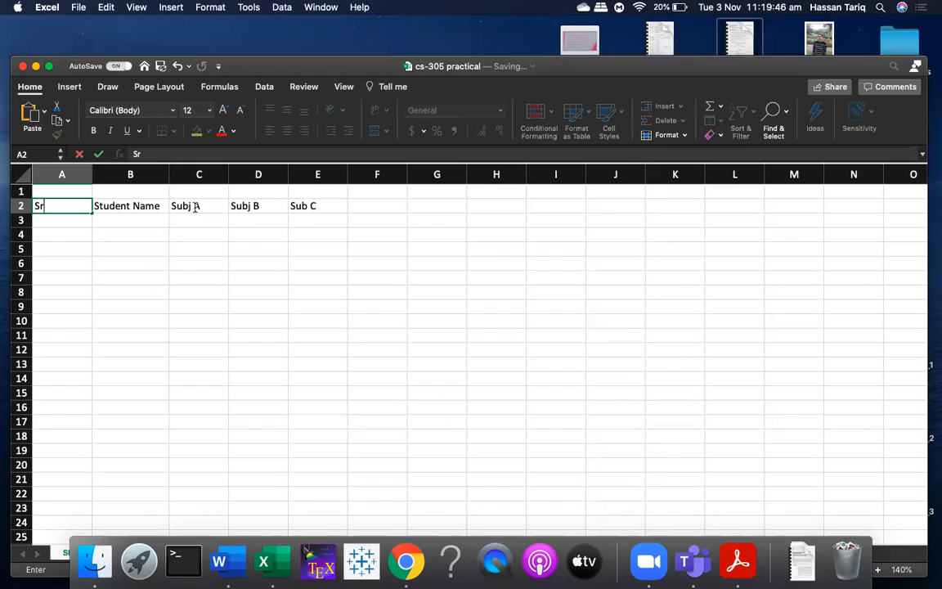
text( no)
key(Return)
key(Right)
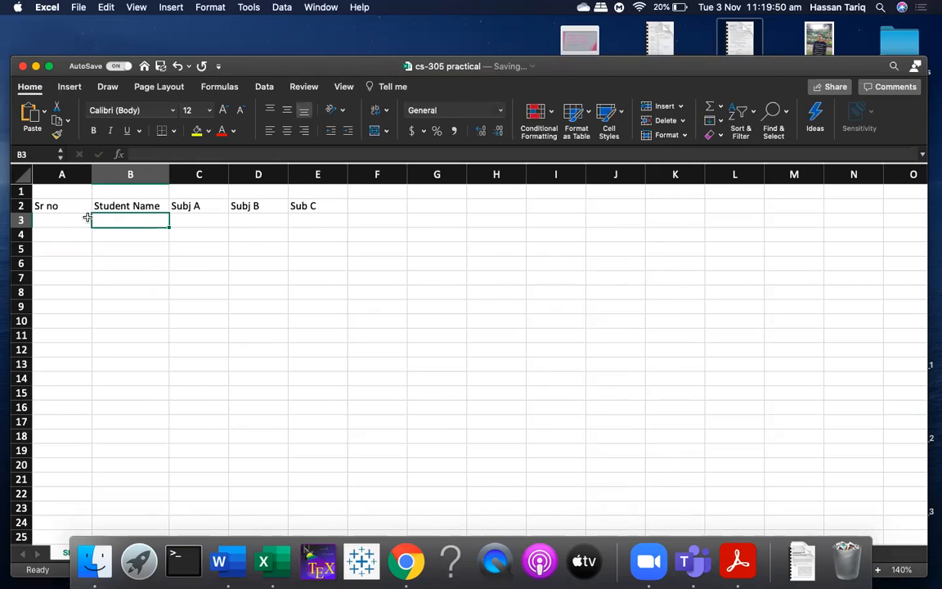
Make the heading row A2 to E2 bold
drag(66, 206, 320, 204)
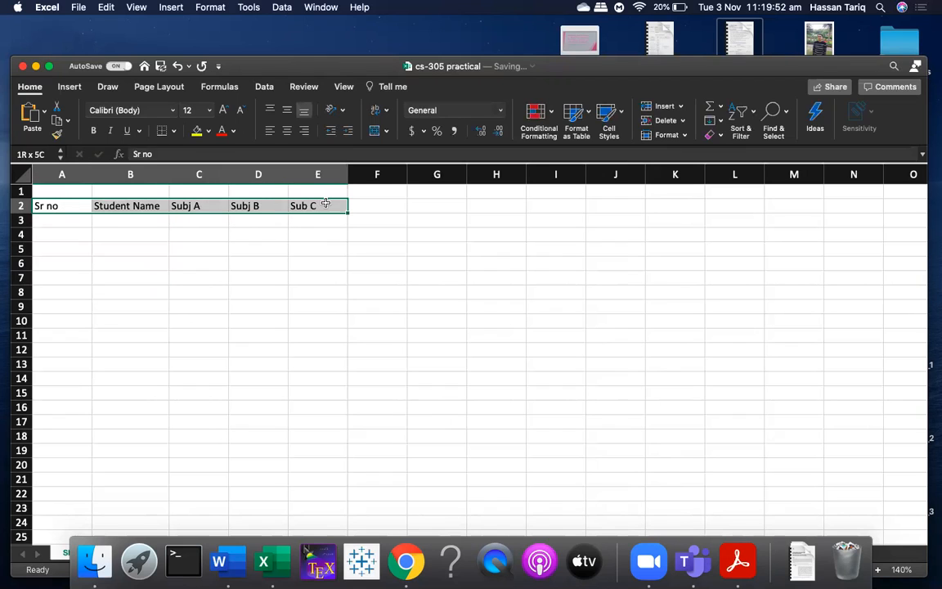
click(94, 131)
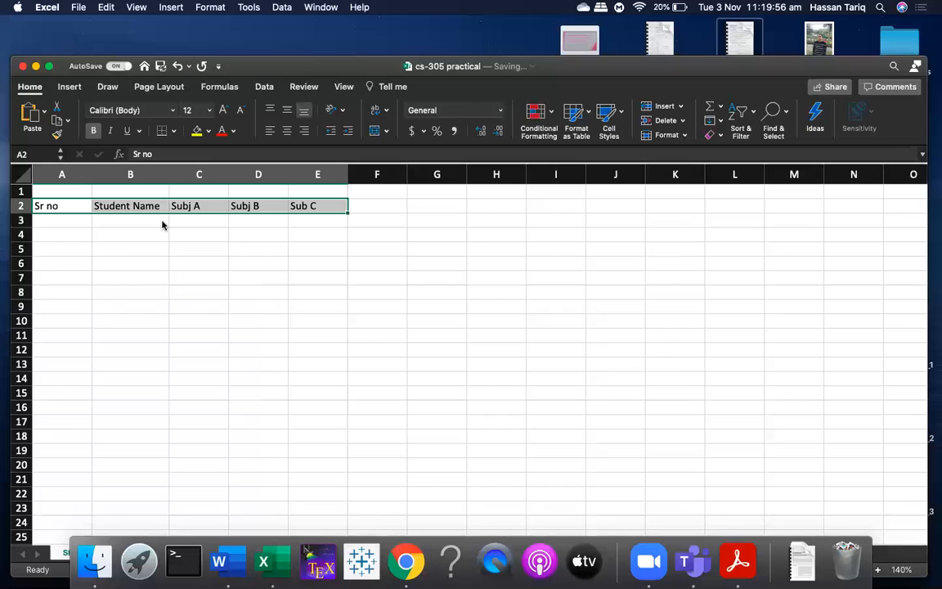
Enter the four students' first names in cells B3 to B6 under the Student Name heading
click(107, 217)
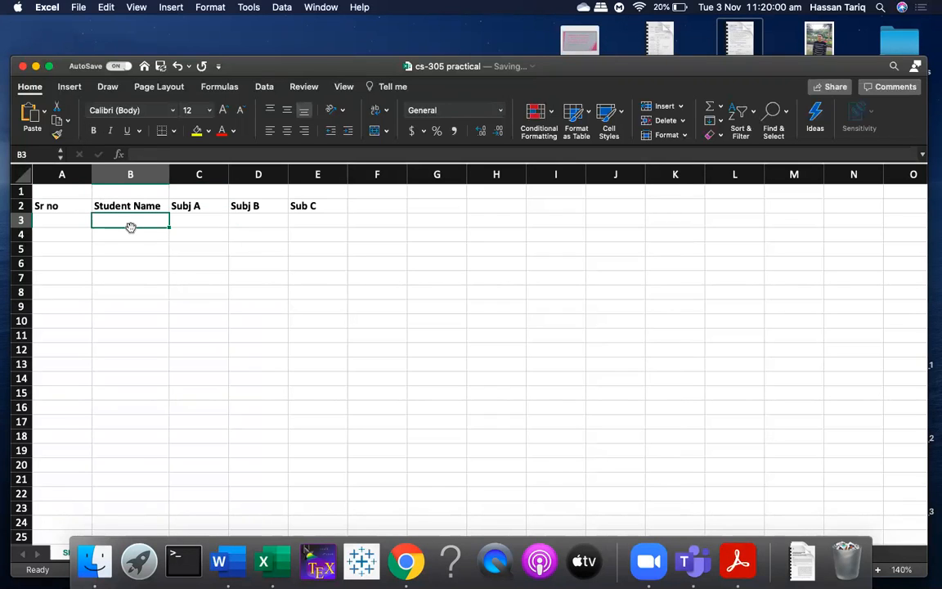
text(ali)
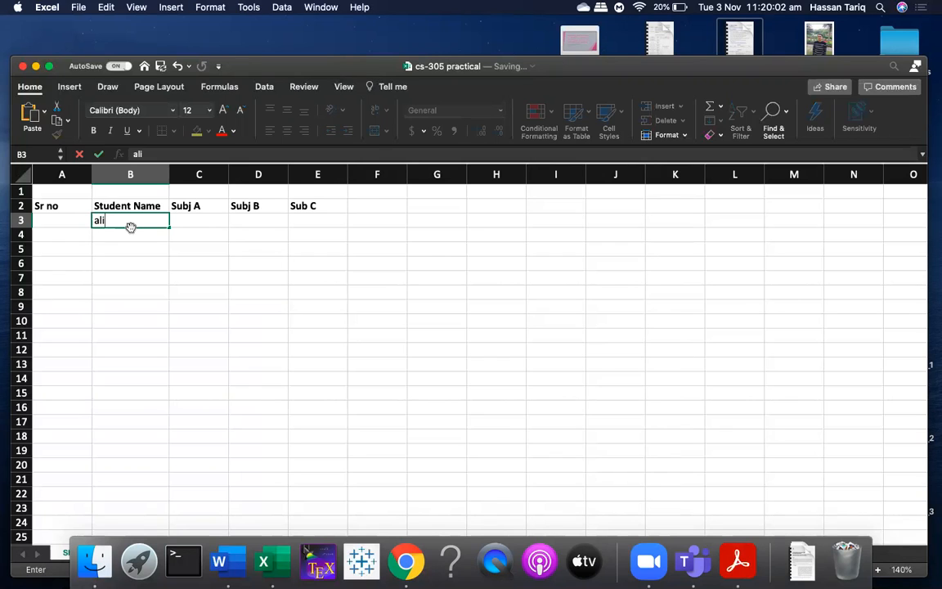
key(Return)
text(ahmed)
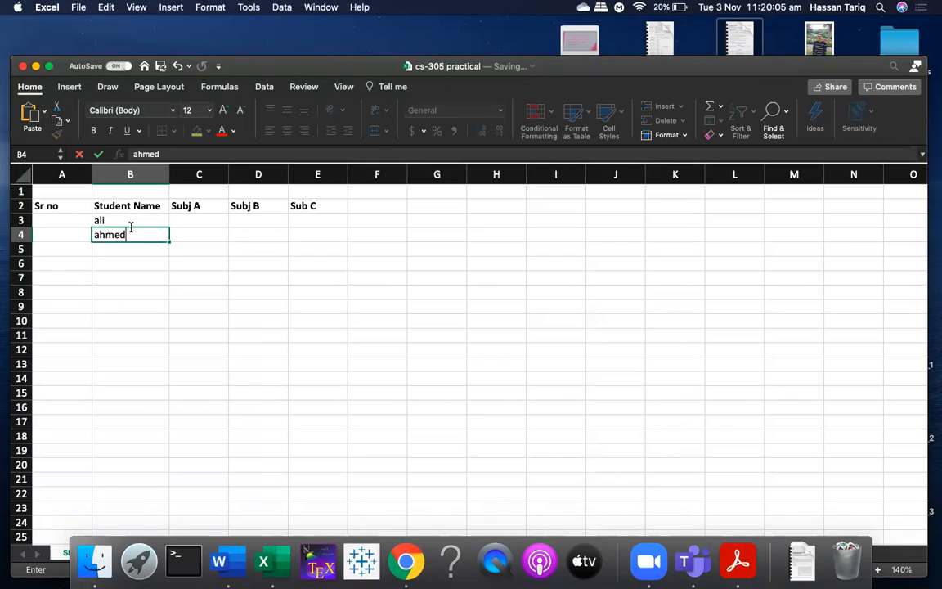
key(Return)
text(maya)
key(Return)
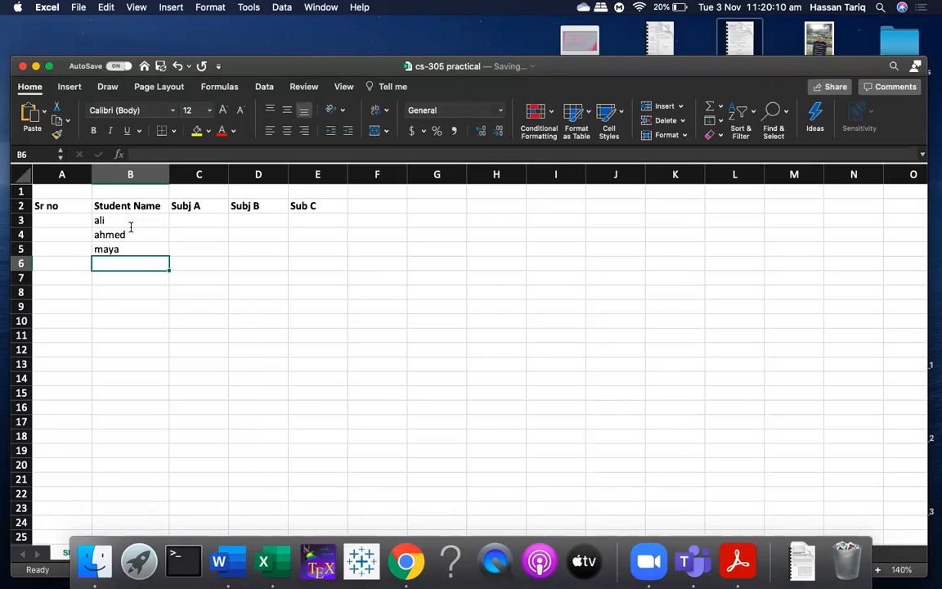
text(fatima)
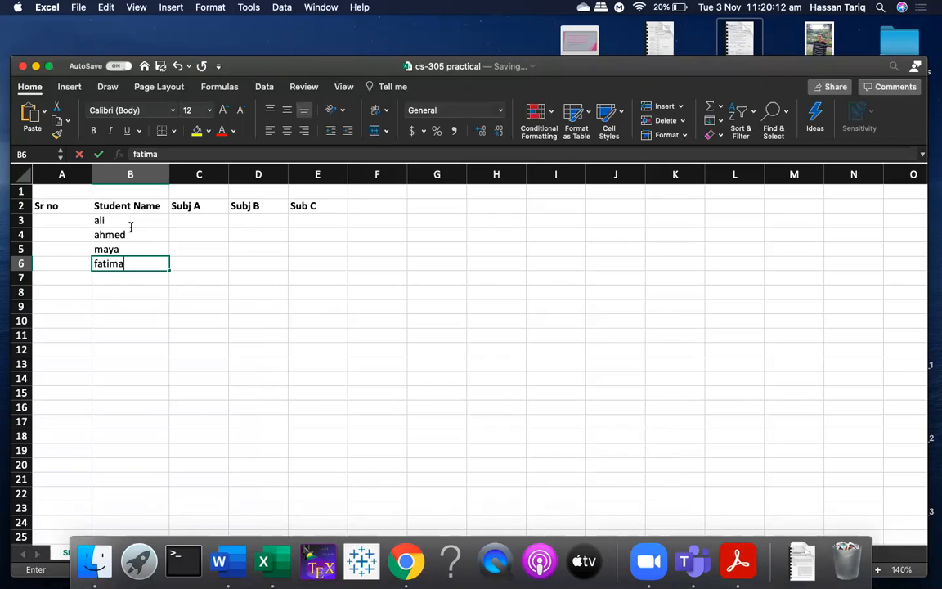
key(Return)
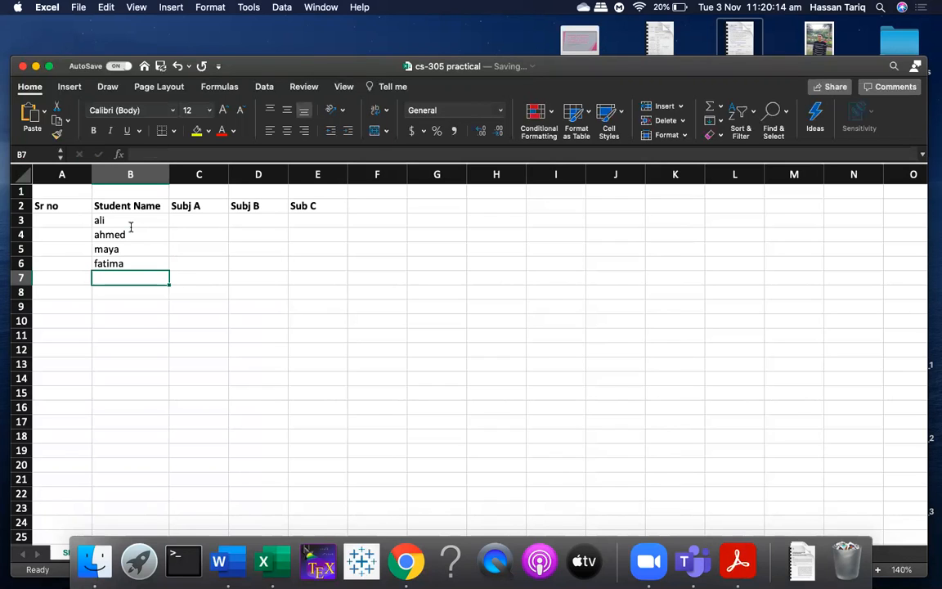
Enter the Subj A marks 67, 76, 56 and 78 in cells C3 to C6
key(Right)
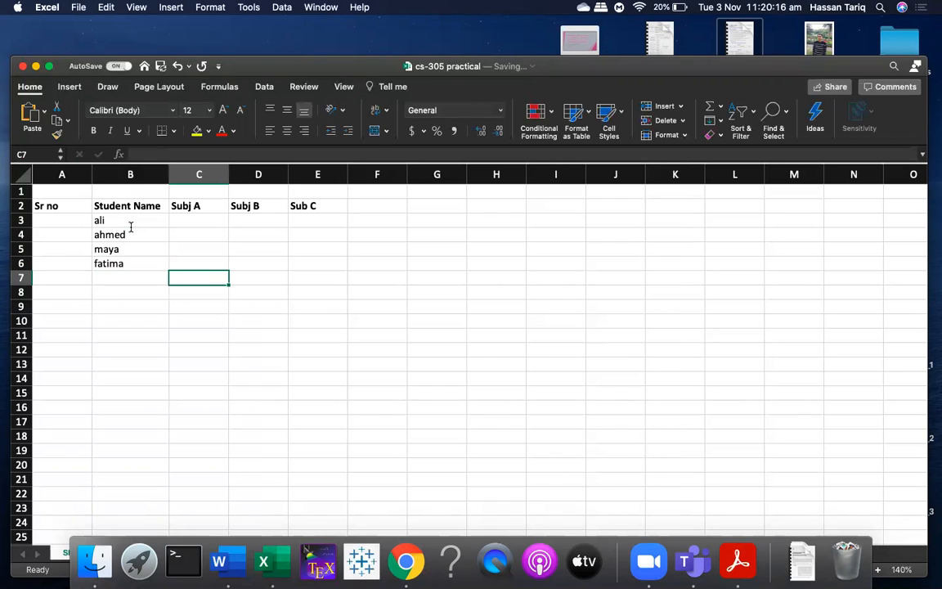
key(Up)
key(Up)
key(Up)
key(Up)
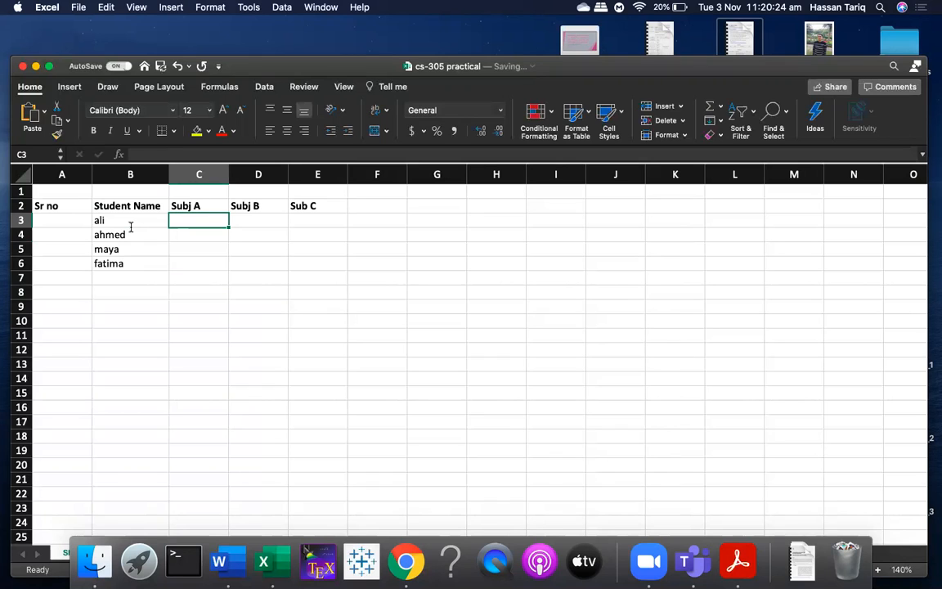
text(67)
key(Return)
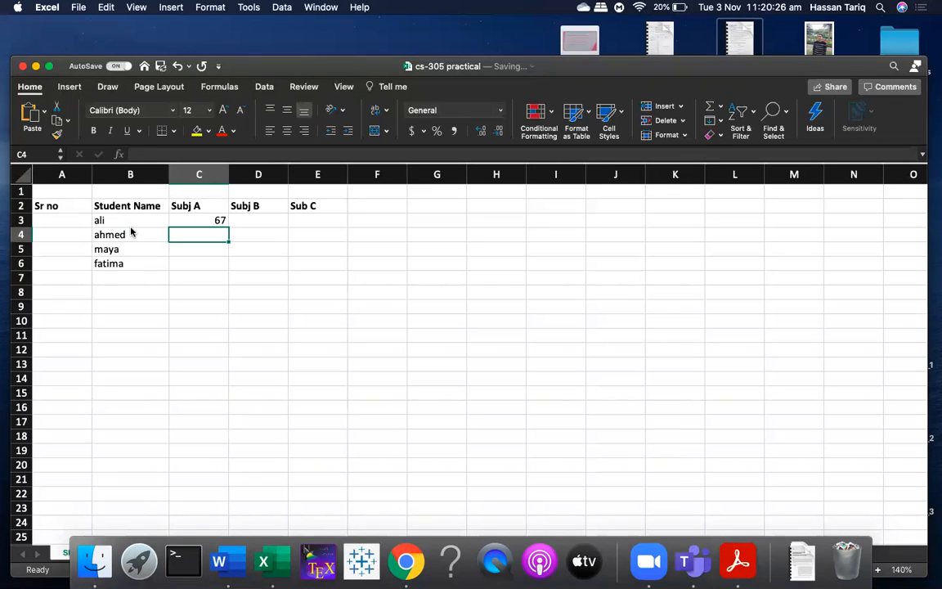
text(76)
key(Return)
text(56)
key(Return)
text(78)
key(Return)
Enter the Subj B marks 78, 56, 64 and 67 in cells D3 to D6
key(Up)
key(Right)
key(Right)
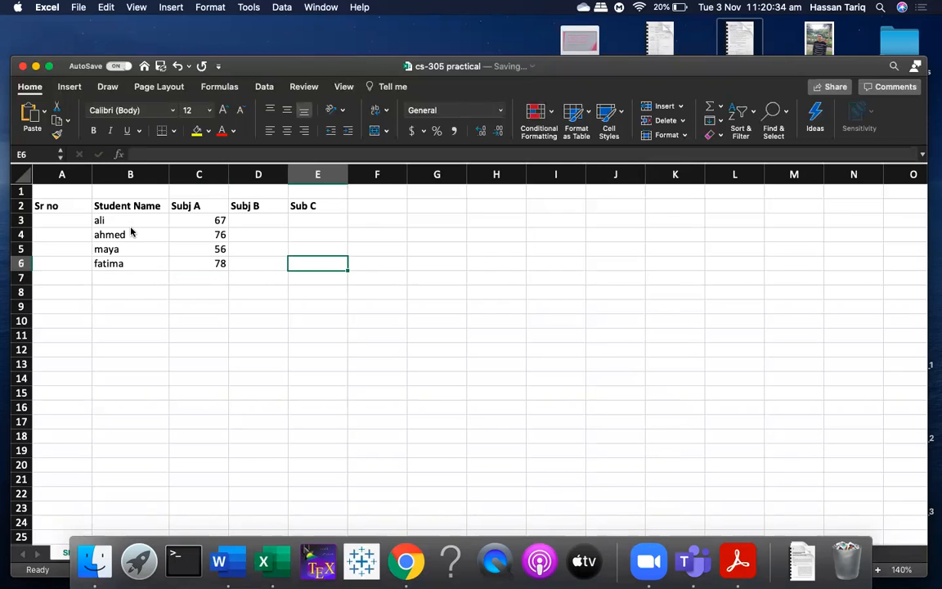
key(Up)
key(Up)
key(Up)
key(Left)
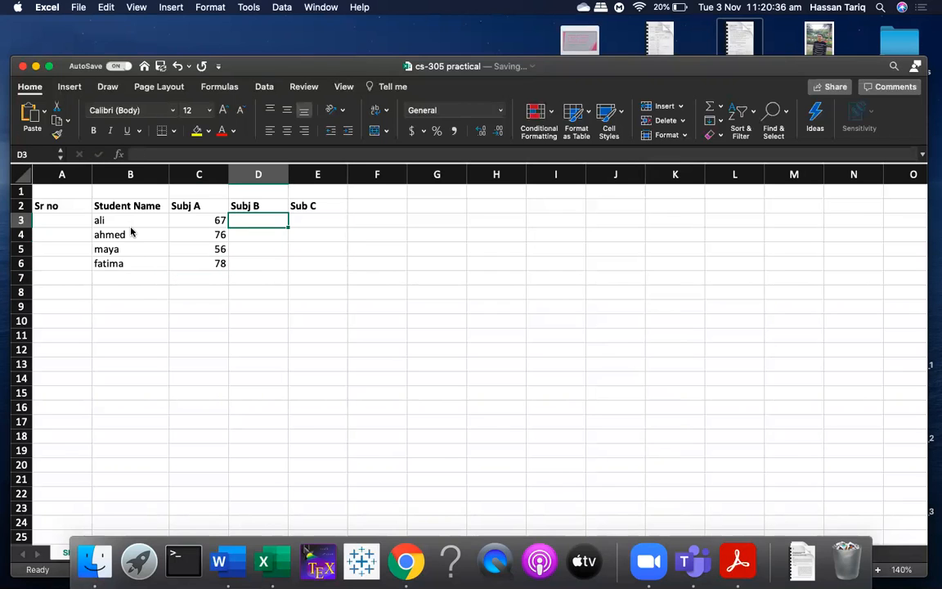
text(78)
key(Return)
text(56)
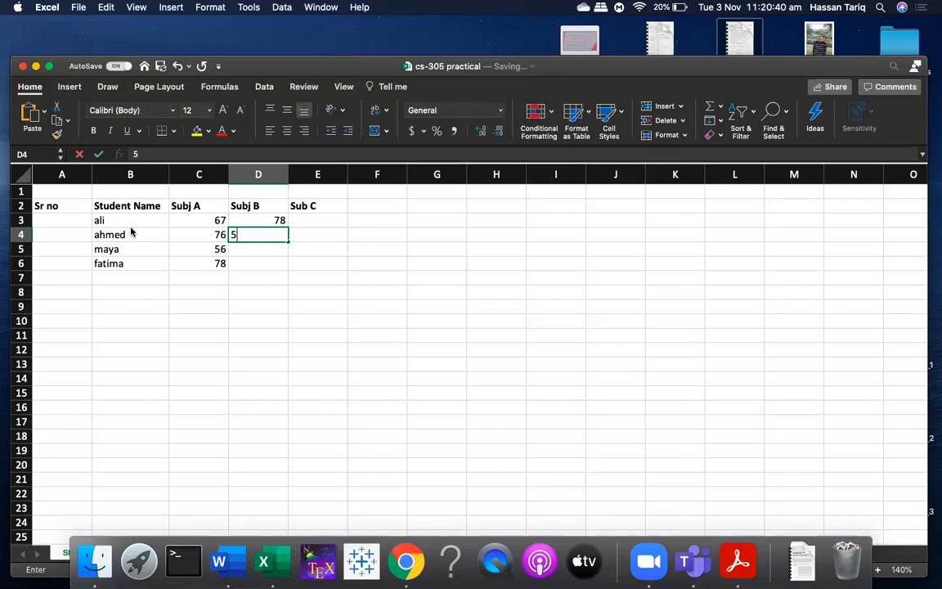
key(Return)
text(64)
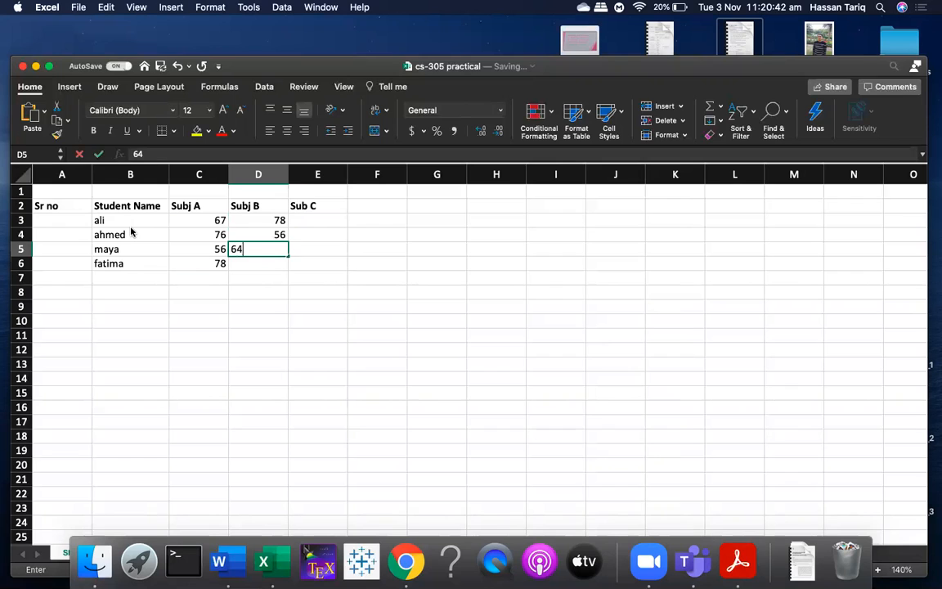
key(Return)
text(67)
key(Return)
Enter the Sub C marks 84, 86, 79 and 75 in cells E3 to E6
key(Right)
key(Up)
key(Up)
key(Up)
key(Up)
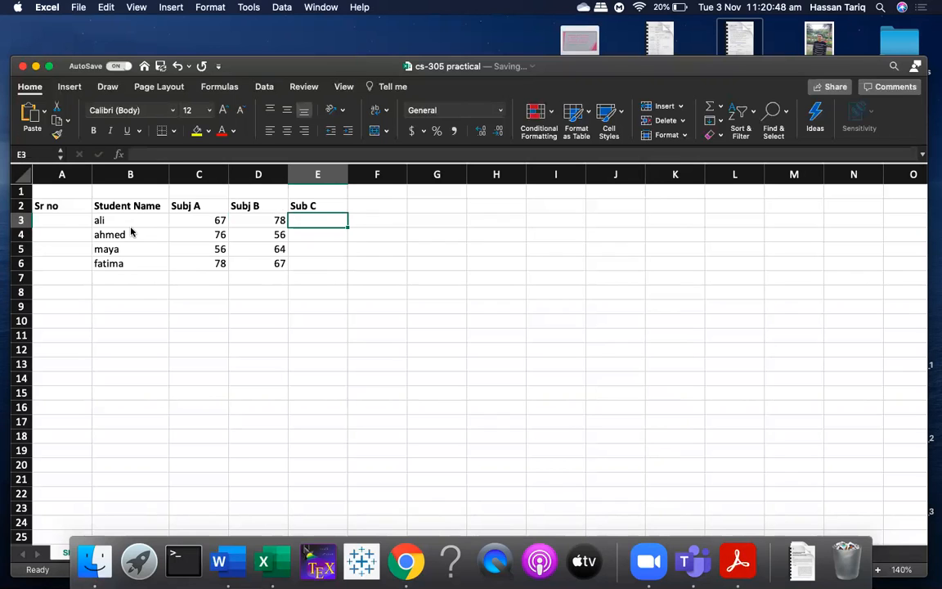
text(84)
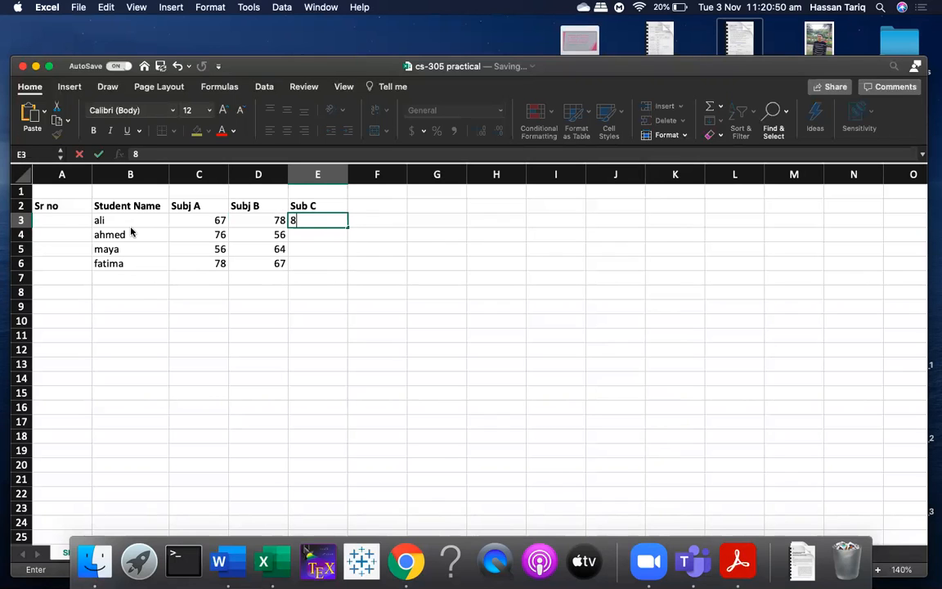
key(Return)
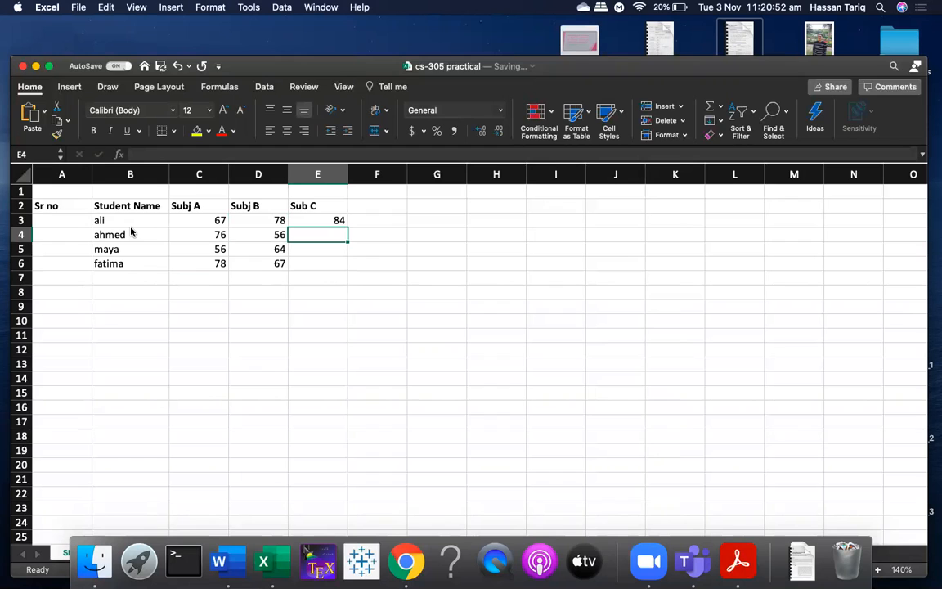
text(86)
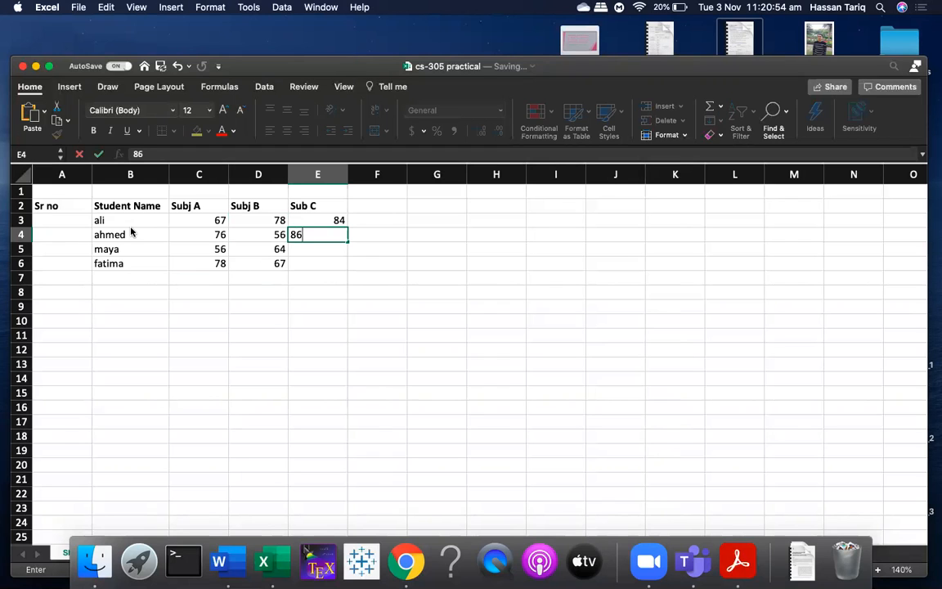
key(Return)
text(79)
key(Return)
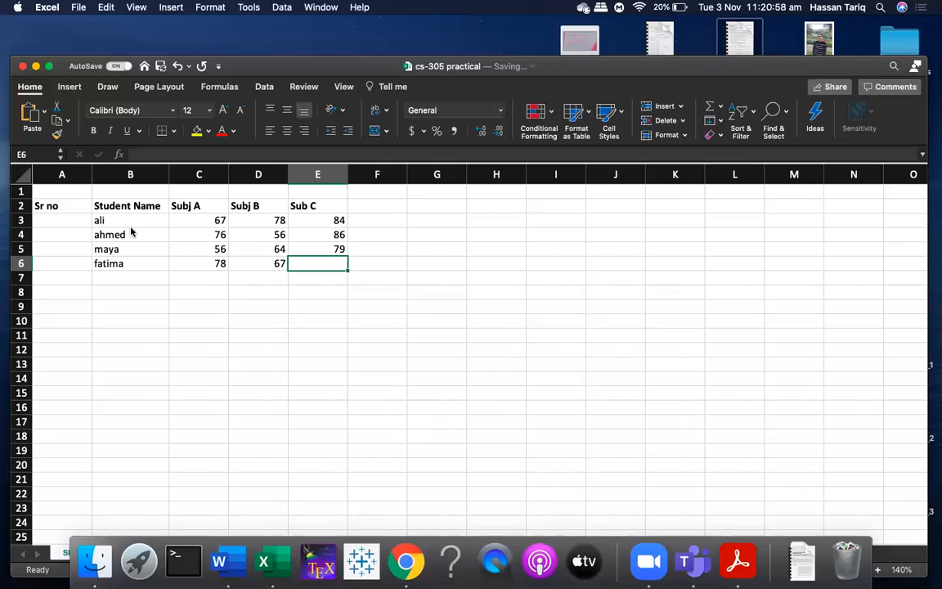
text(75)
key(Return)
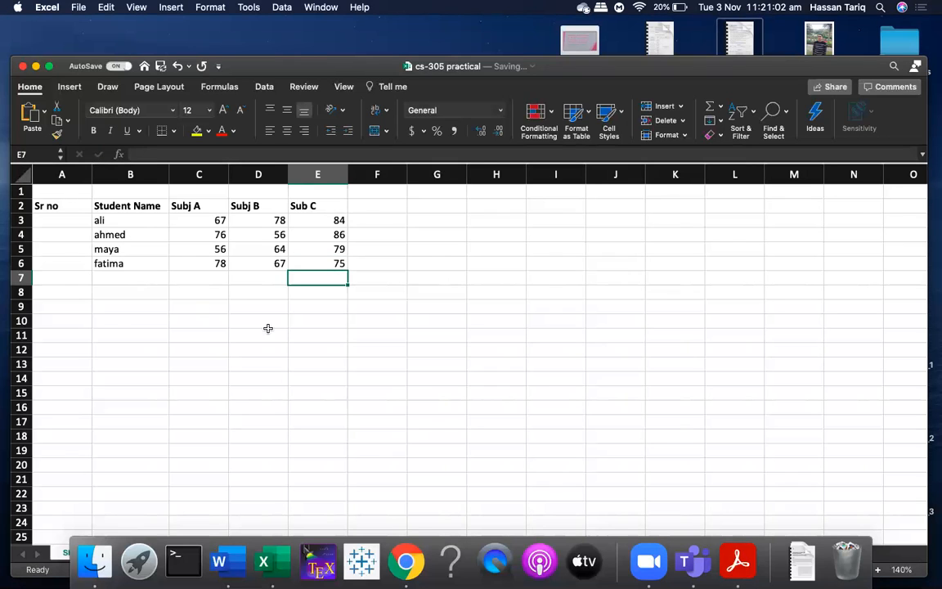
Enter 1 in cell A3 and extend it down to A6 as a number series with the Fill Series option
click(318, 349)
click(246, 222)
click(189, 215)
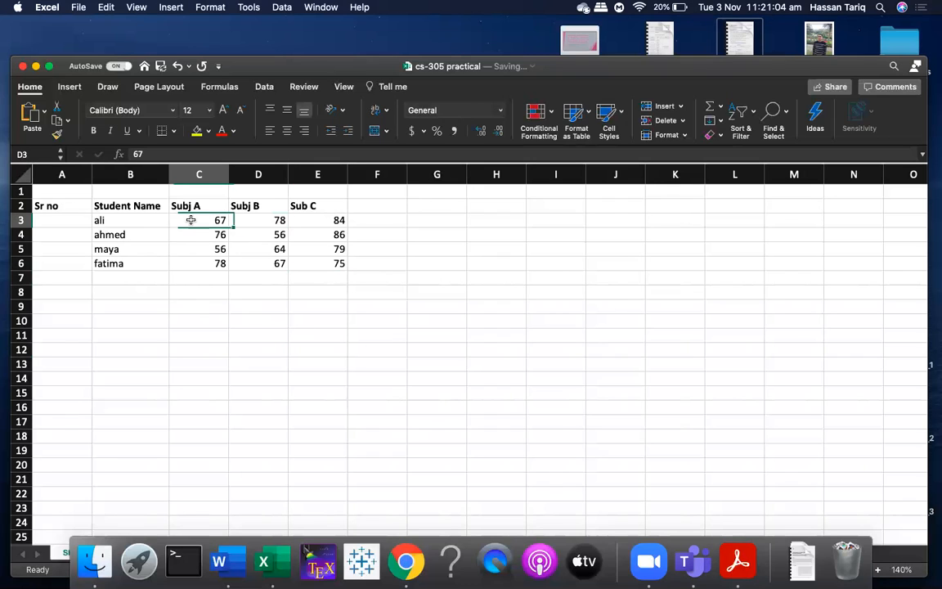
click(78, 220)
text(1)
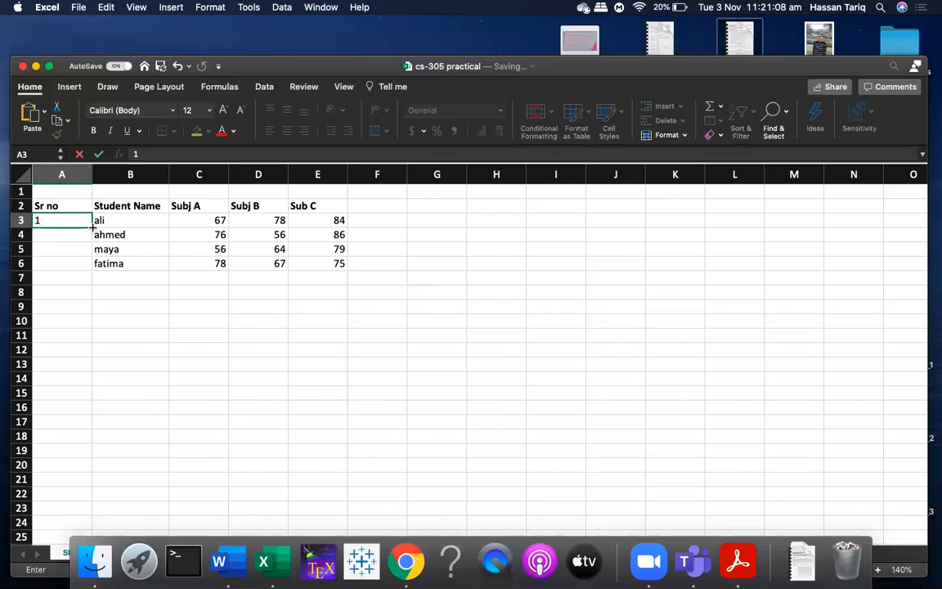
drag(93, 228, 90, 270)
click(104, 280)
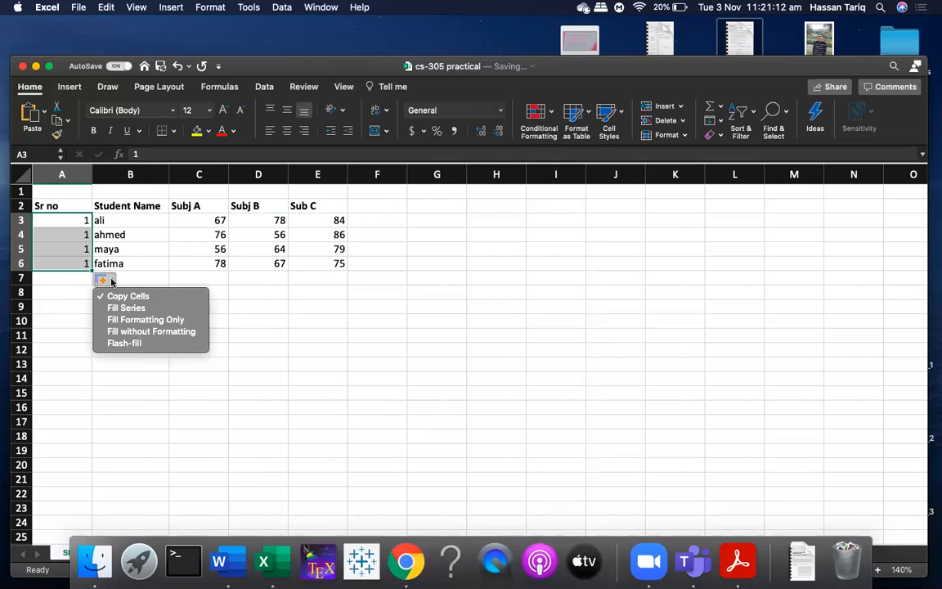
click(140, 309)
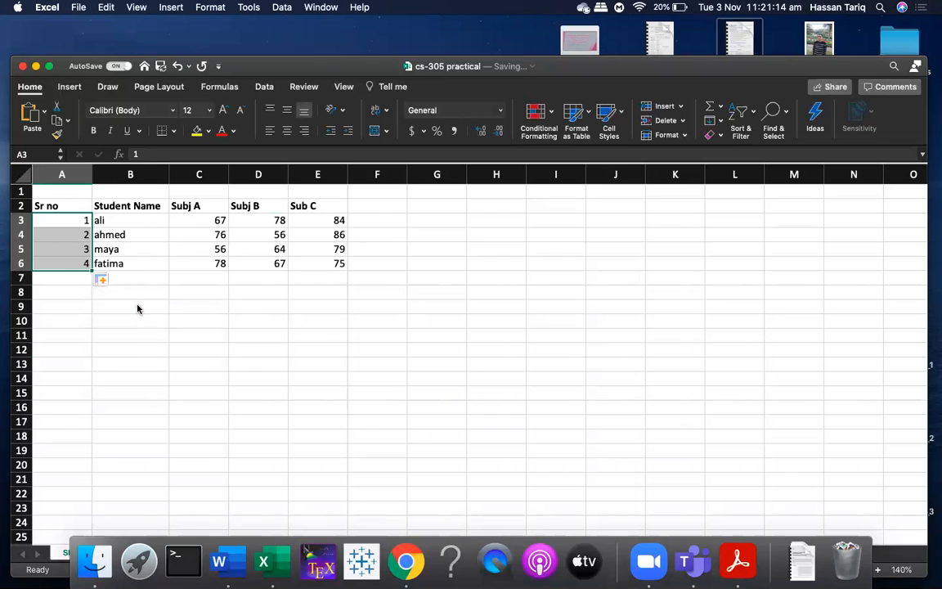
click(149, 301)
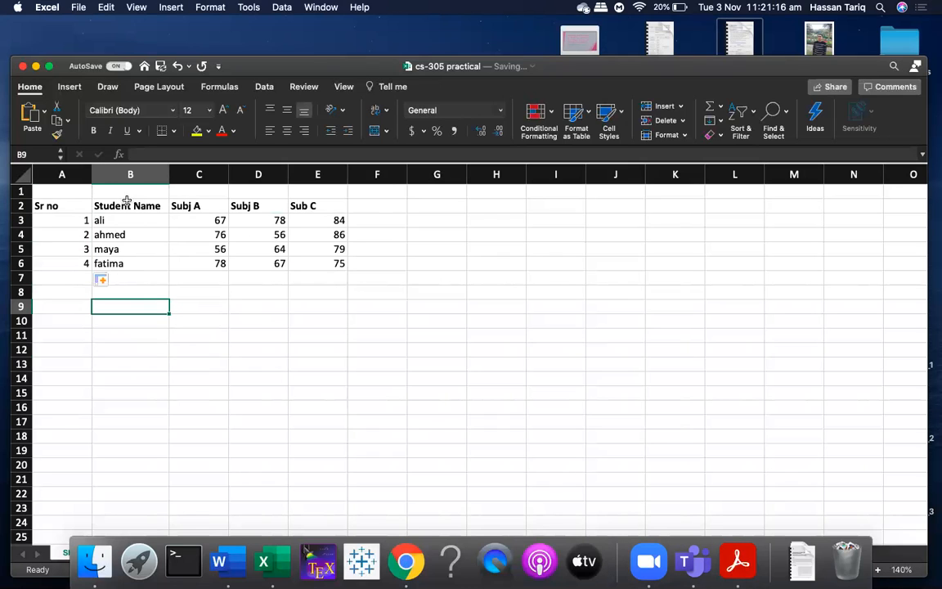
Enter the heading "Total" in cell F2, after the Sub C heading
click(199, 205)
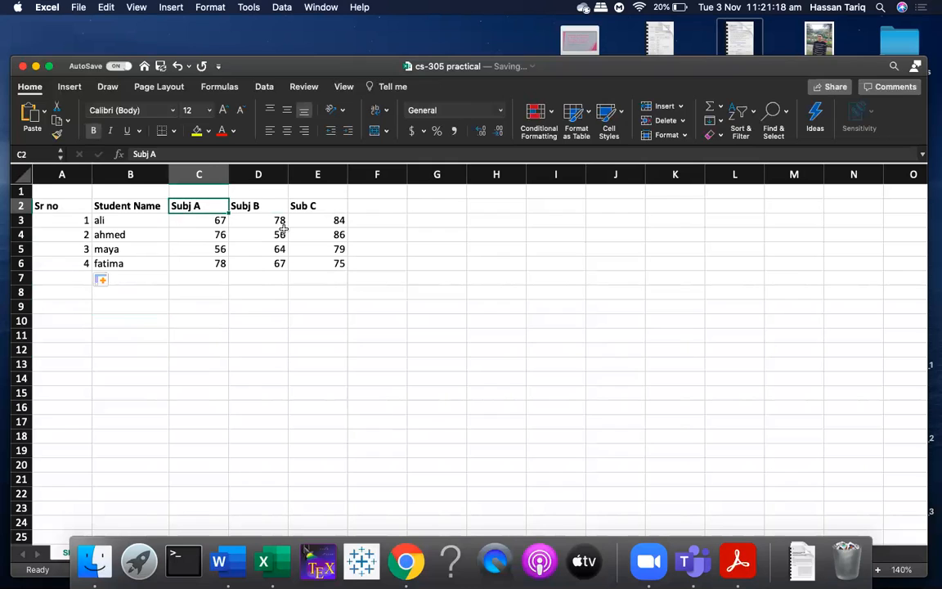
click(275, 234)
click(323, 223)
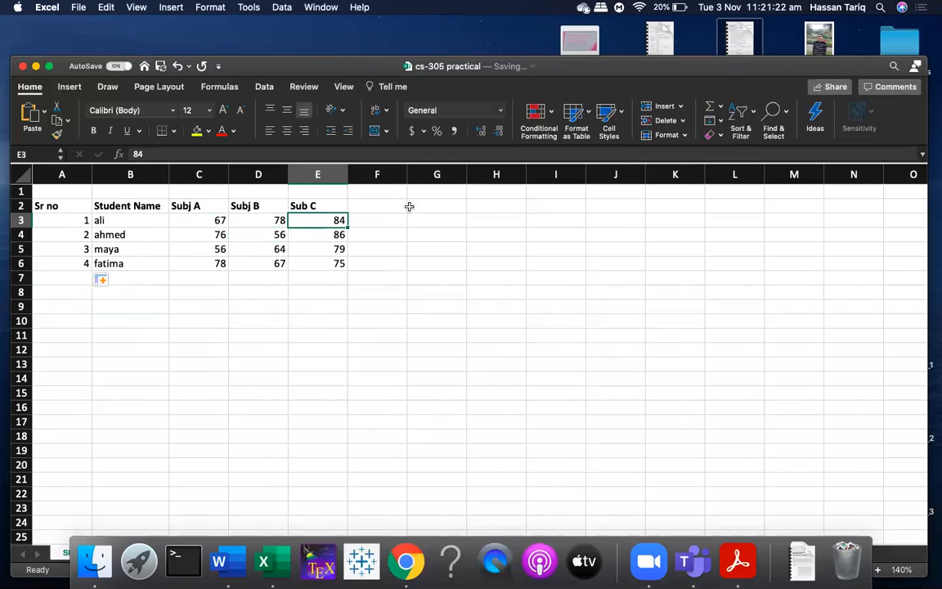
click(409, 206)
click(369, 209)
text(Total)
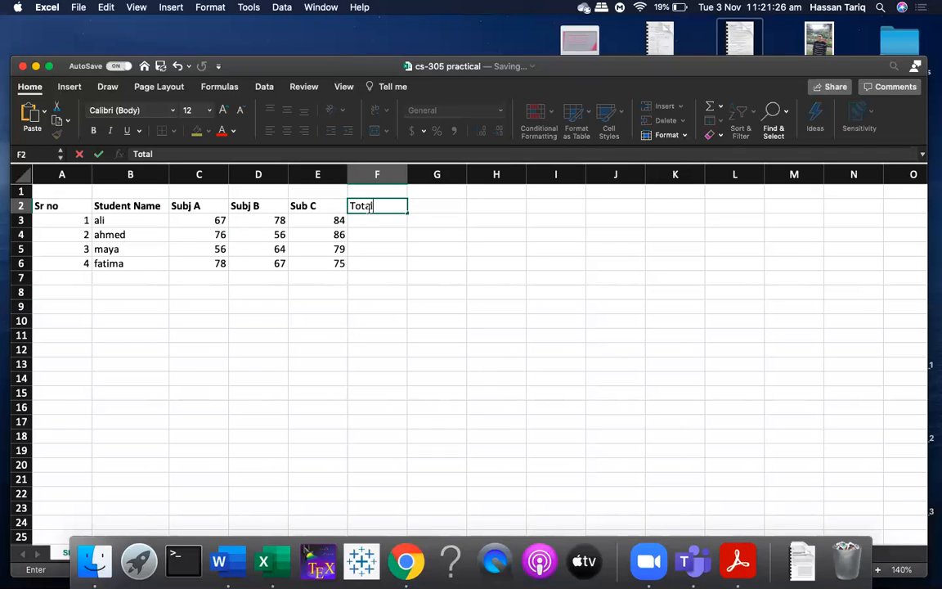
key(Return)
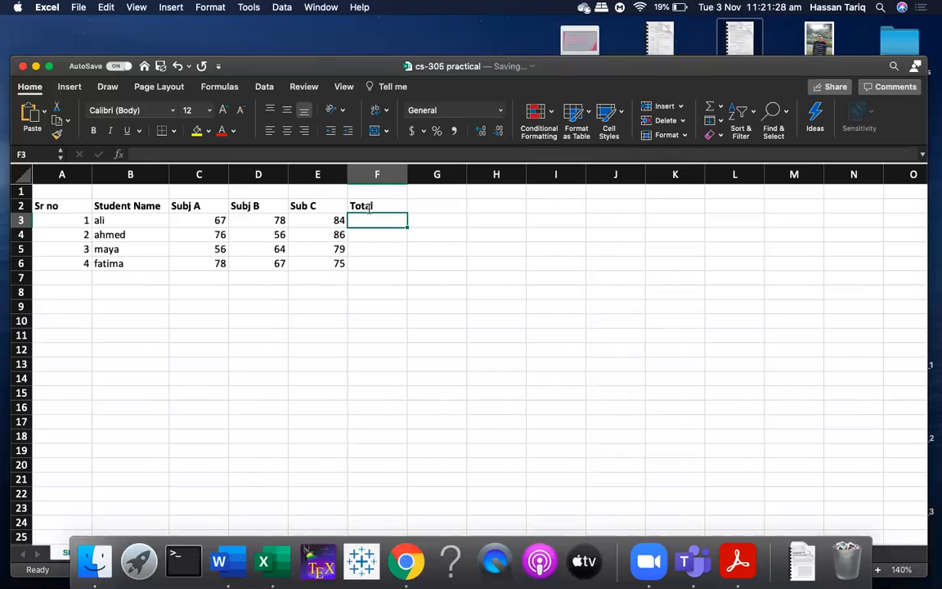
Total the first student's marks in C3 to E3 with the Sum function, placing the result in F3, and select that total cell
drag(215, 220, 328, 221)
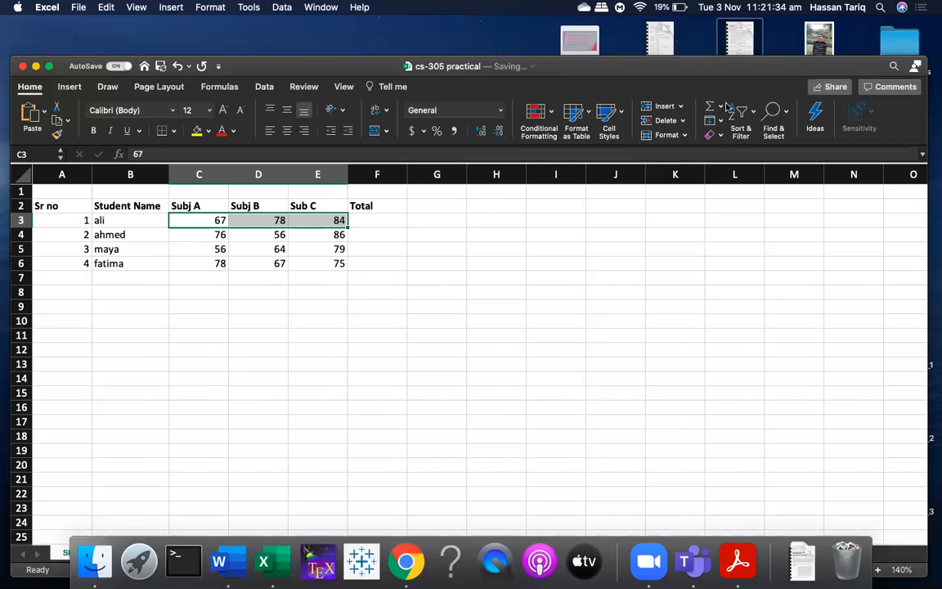
drag(682, 69, 682, 38)
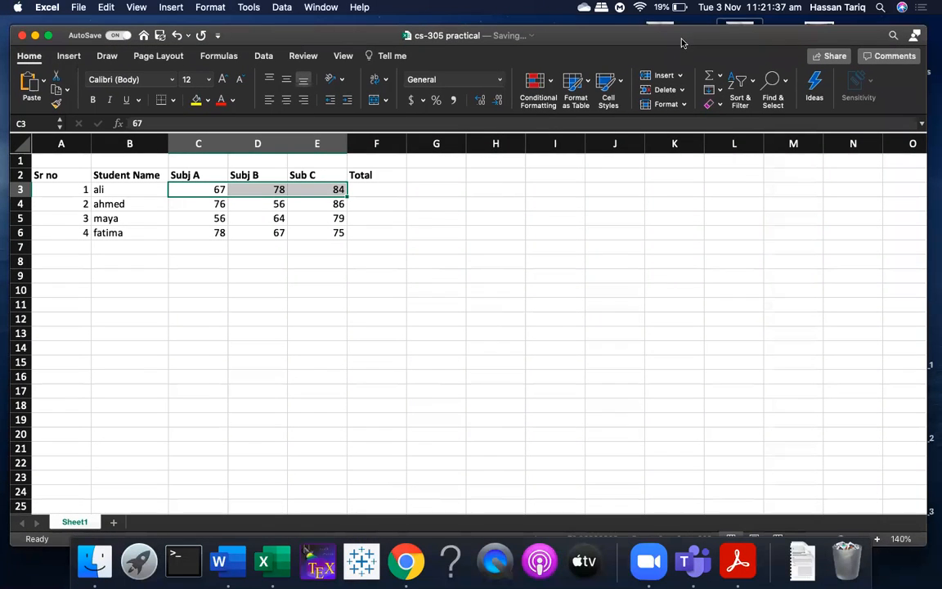
click(720, 78)
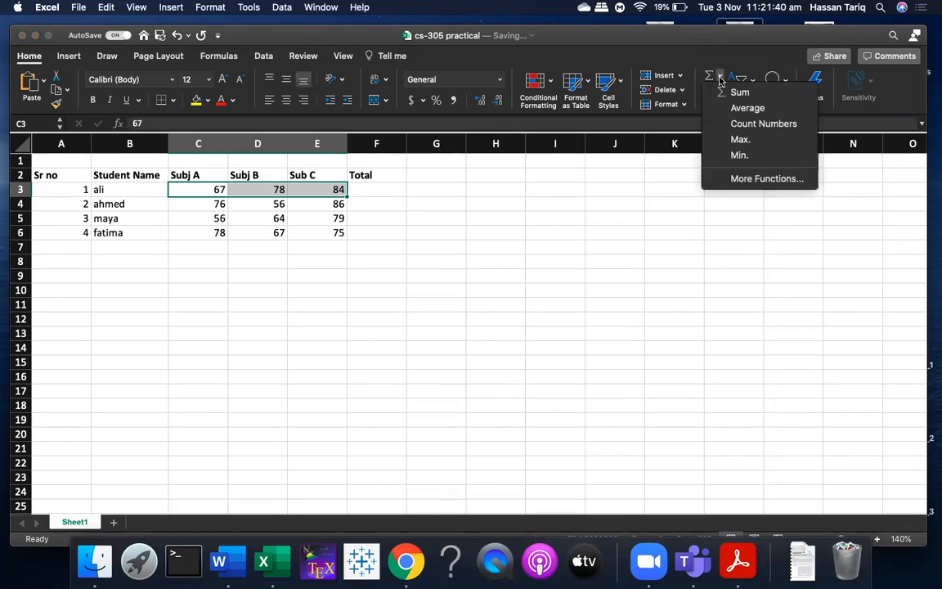
click(729, 95)
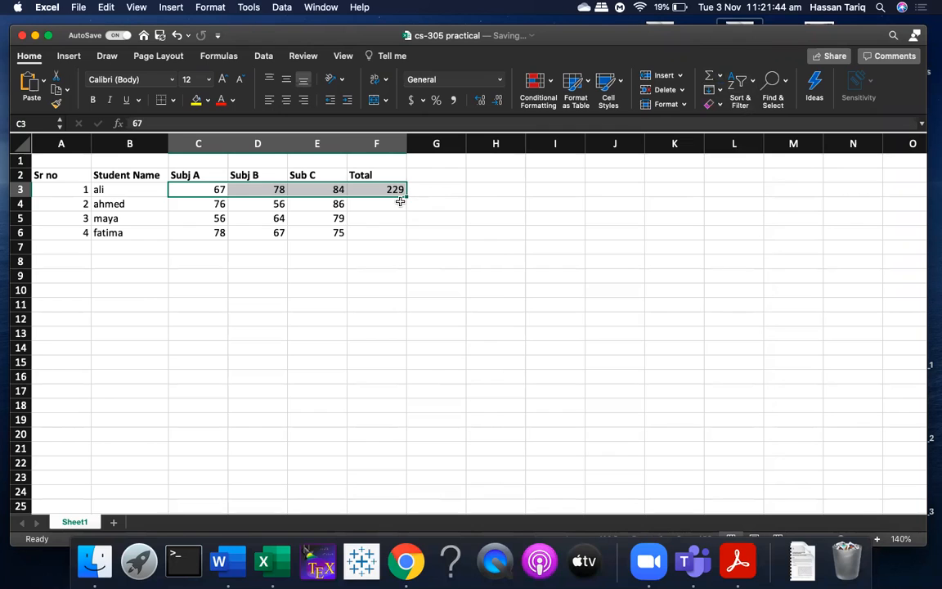
click(395, 204)
click(393, 191)
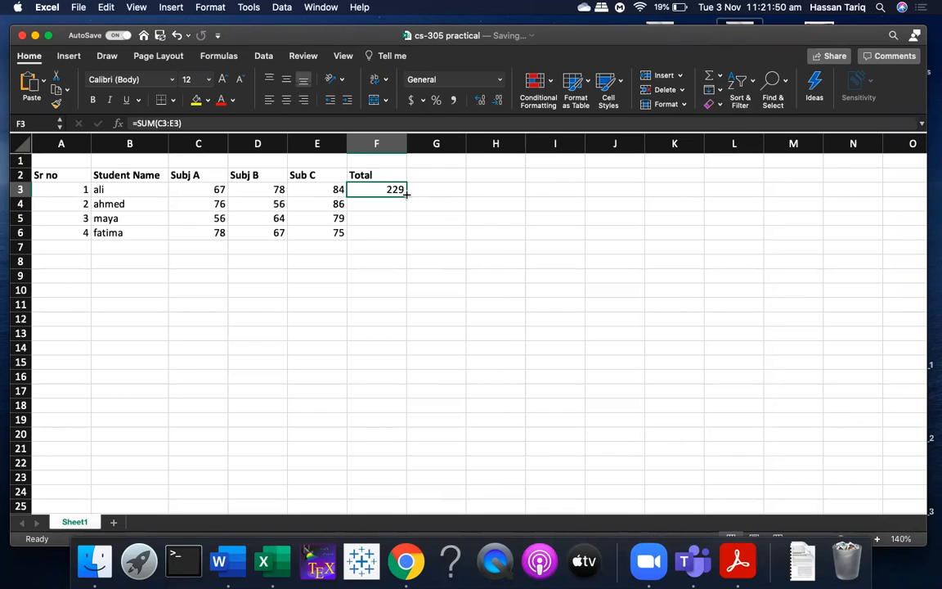
Fill the Sum formula in F3 down to F6 to total the other students' marks
double_click(406, 195)
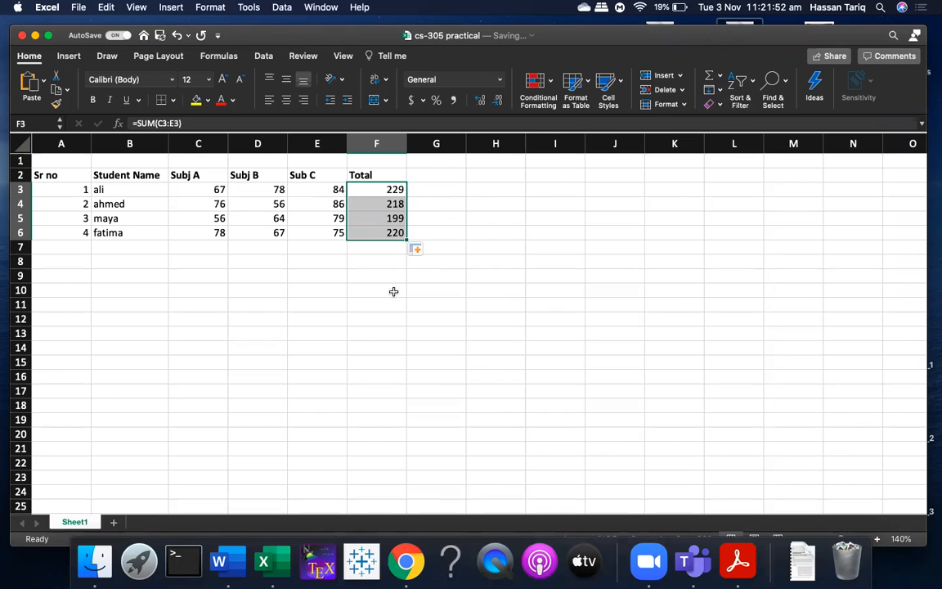
click(393, 292)
click(395, 189)
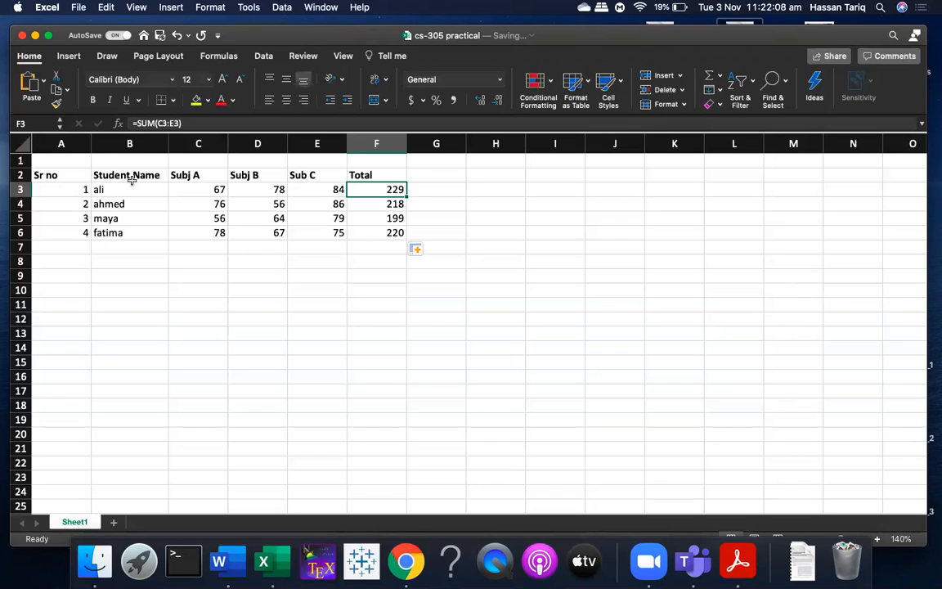
Examine the cell references of the first student's three marks in C3, D3 and E3 and the total formula in F3
click(202, 188)
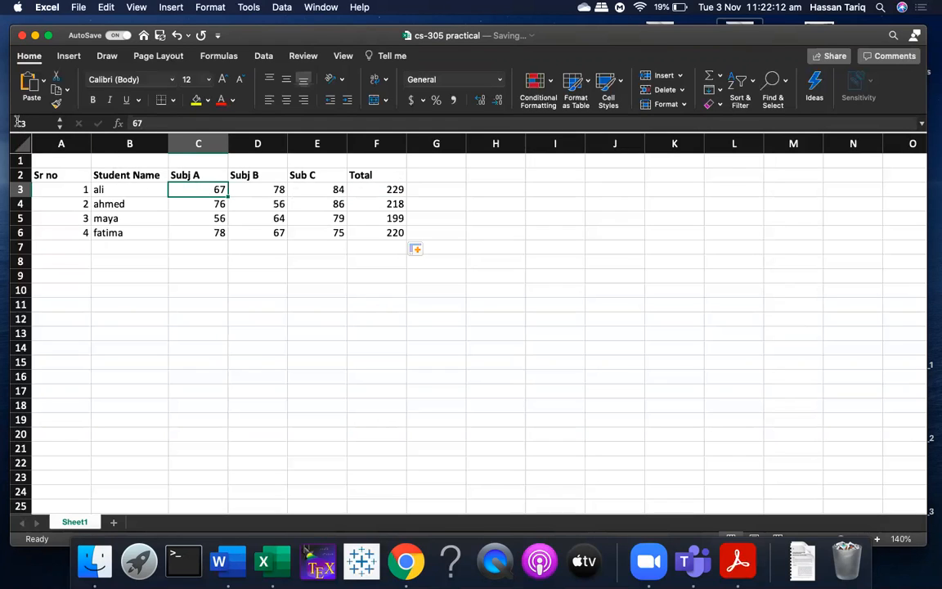
click(268, 189)
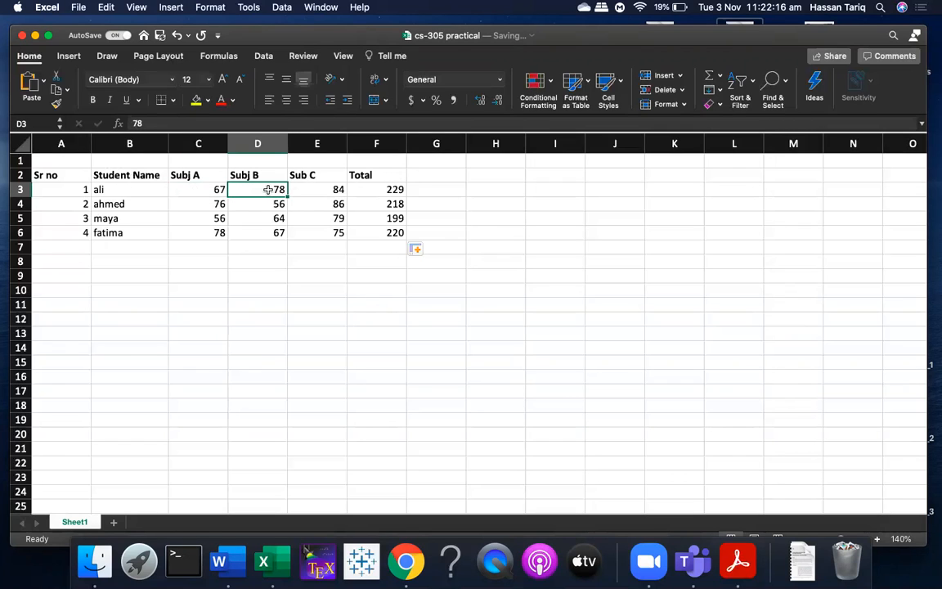
click(330, 190)
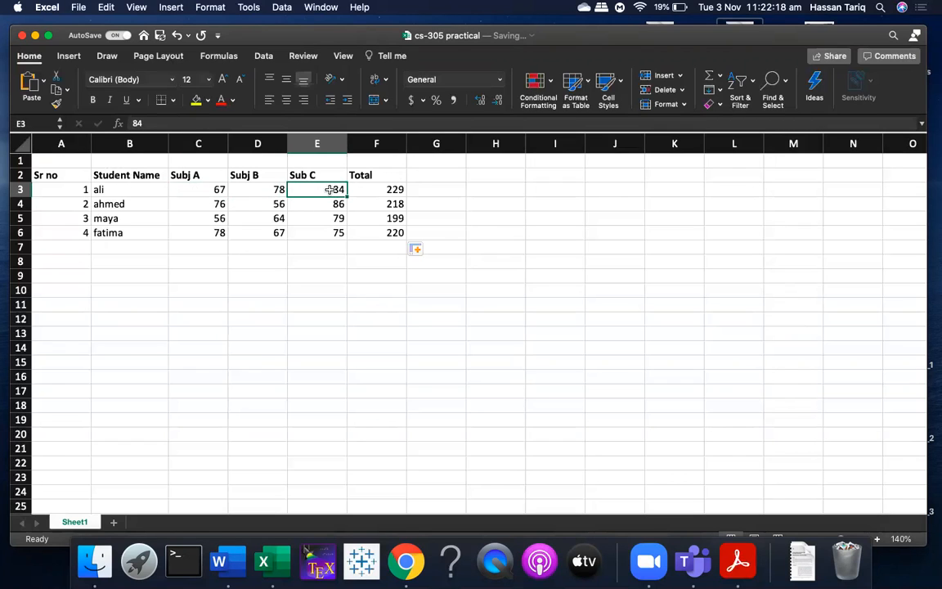
click(322, 205)
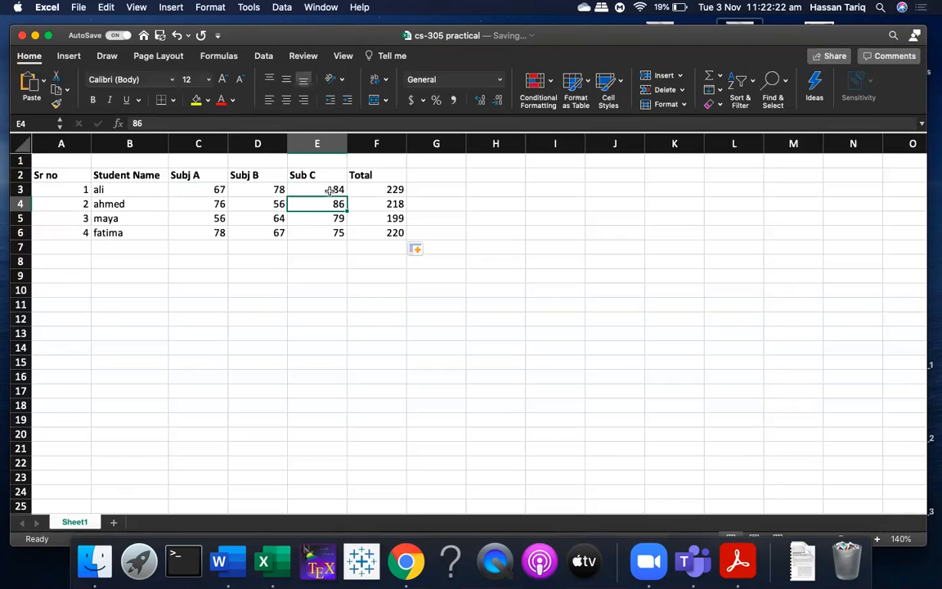
click(319, 189)
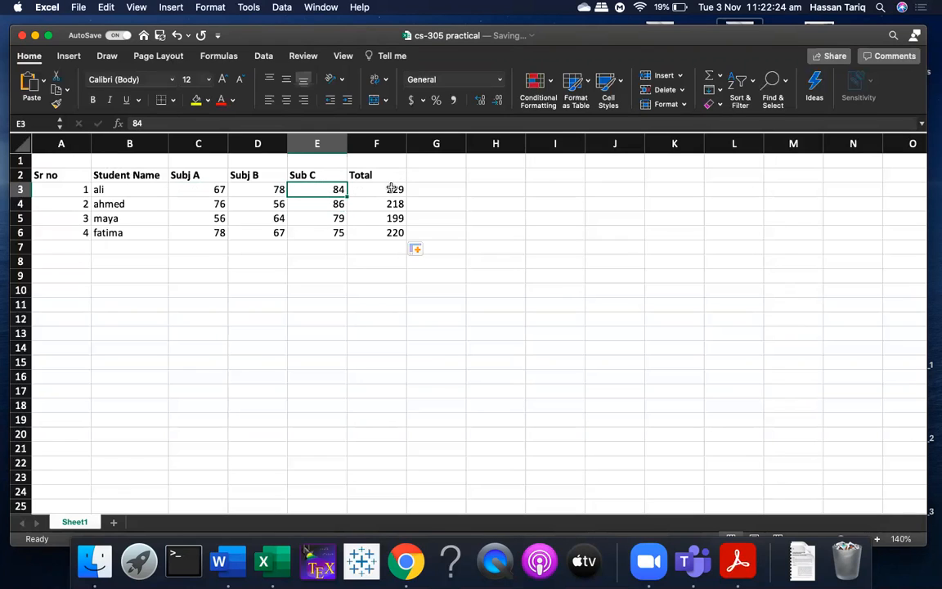
click(392, 189)
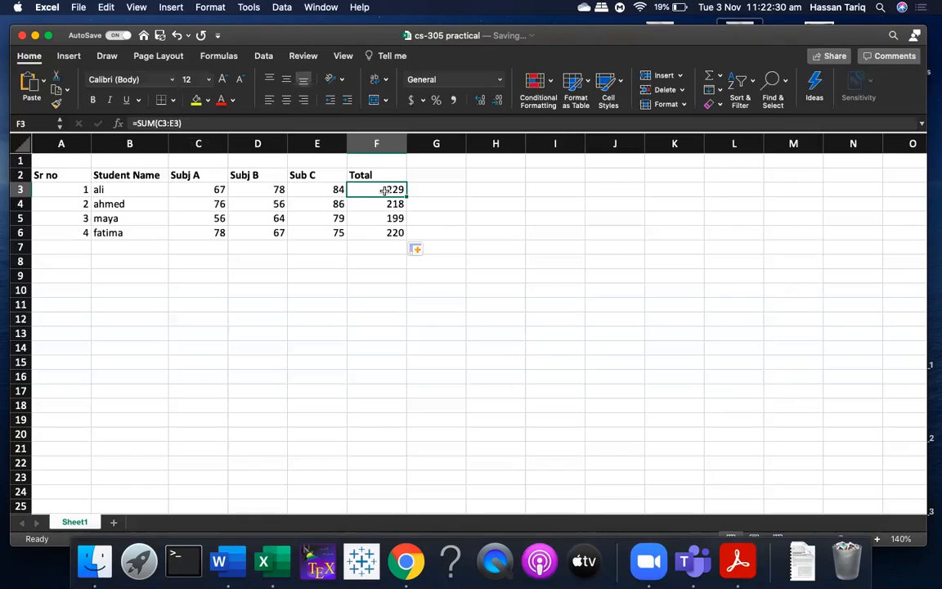
Clear the totals in F3 to F6 and enter the addition formula =c3+d3+e3 in F3
drag(368, 233, 370, 189)
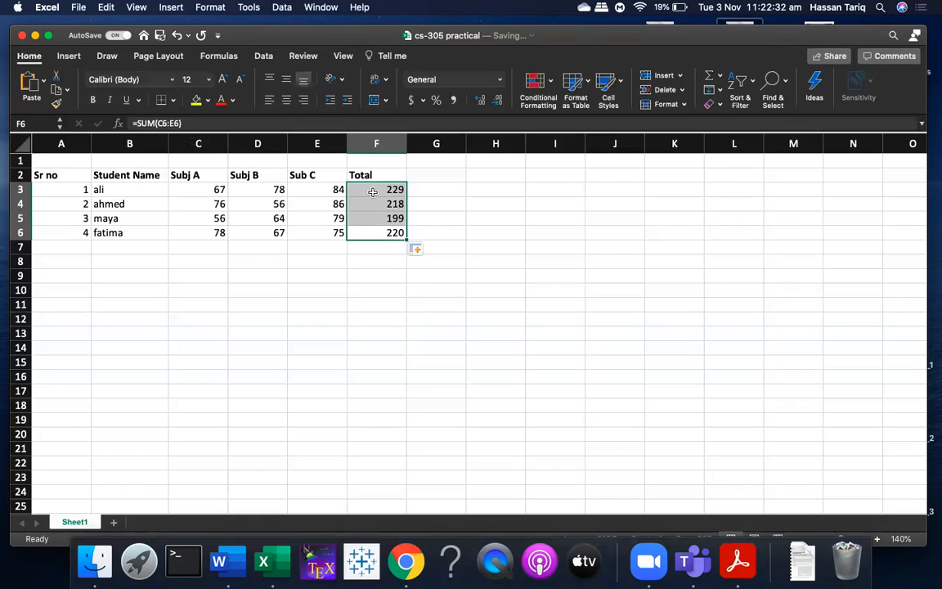
key(Delete)
click(372, 193)
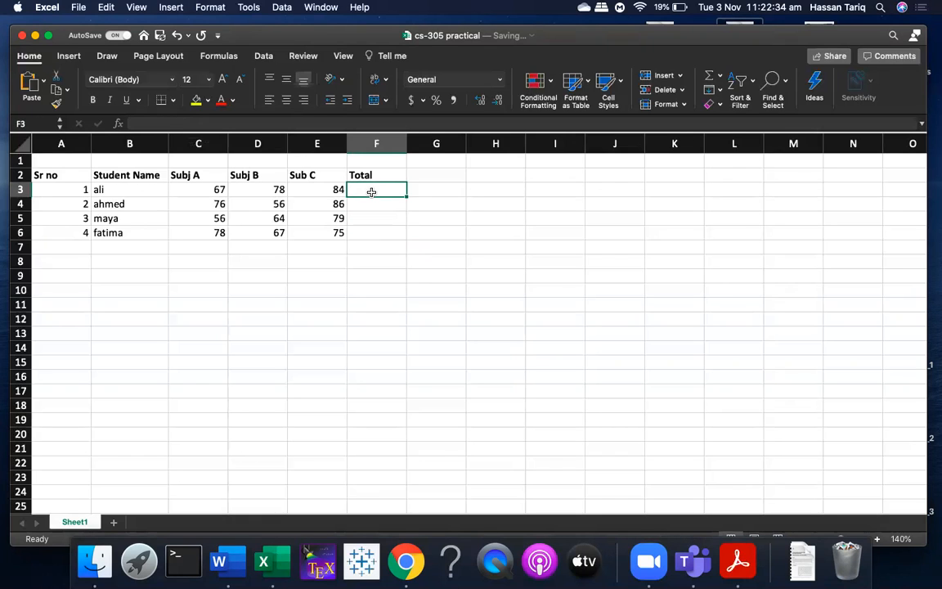
text(=)
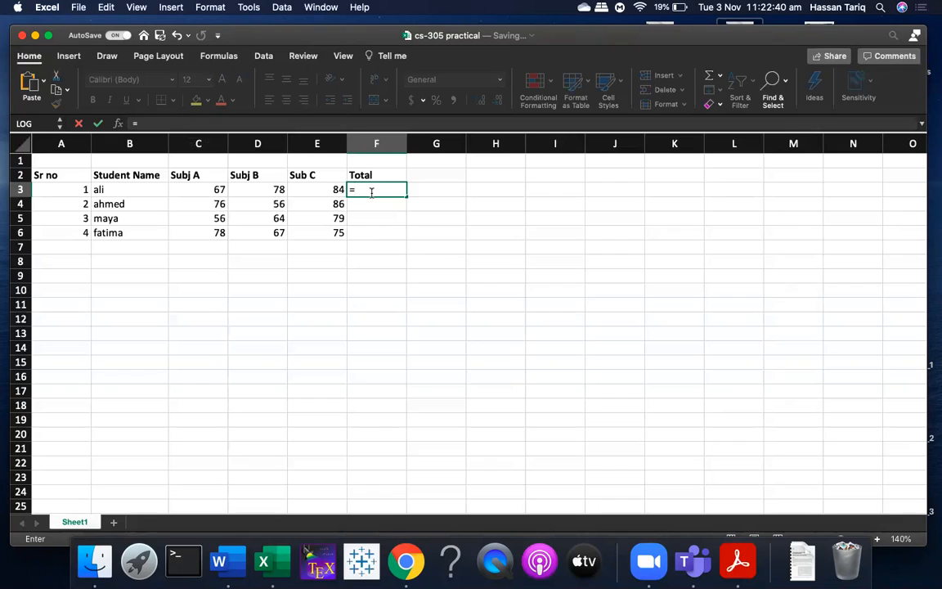
text(c3)
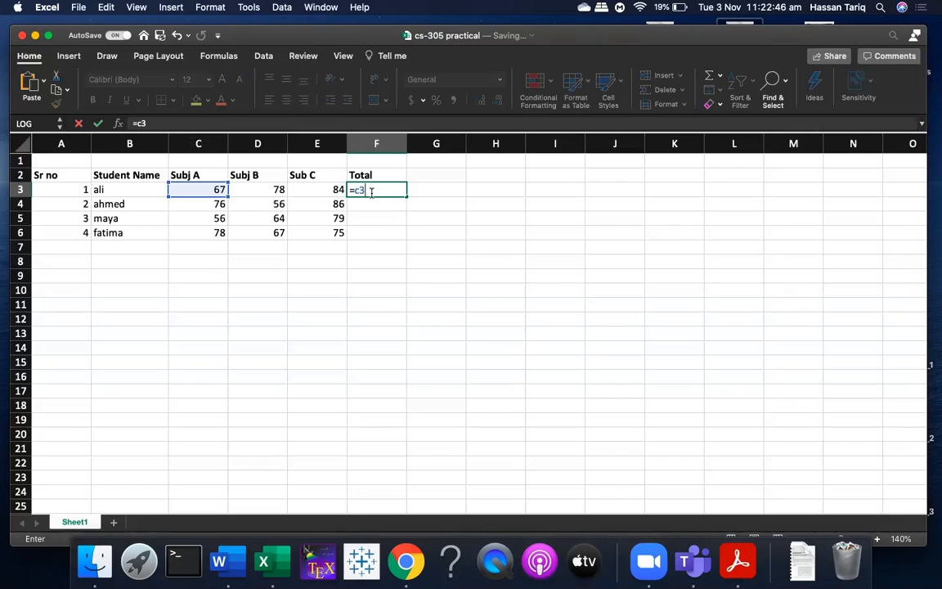
text(+)
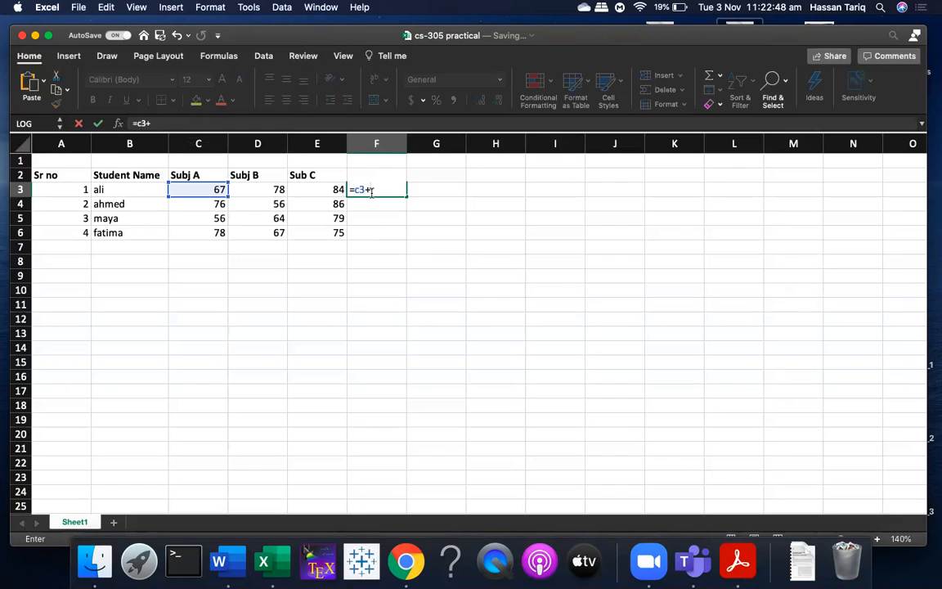
text(d3)
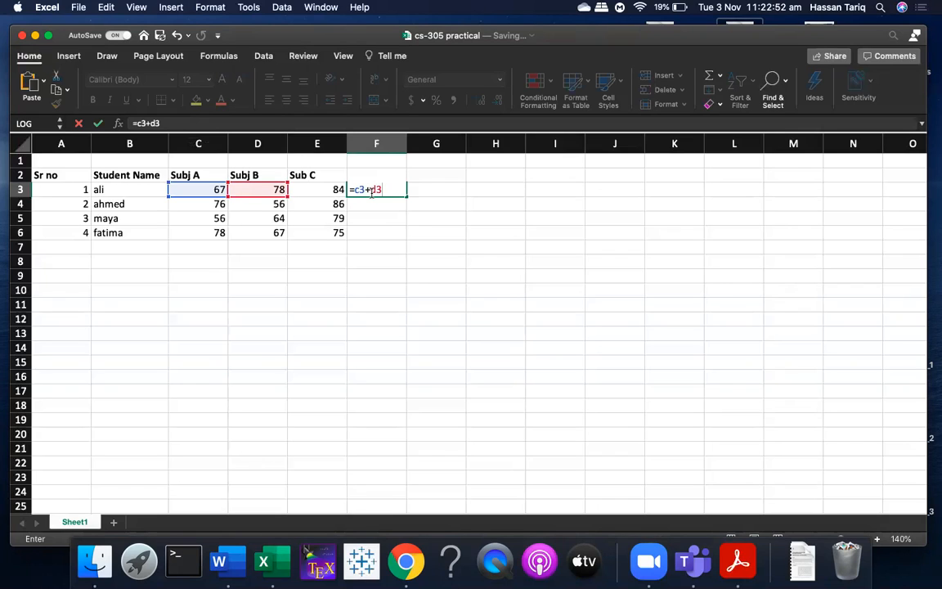
text(+e3)
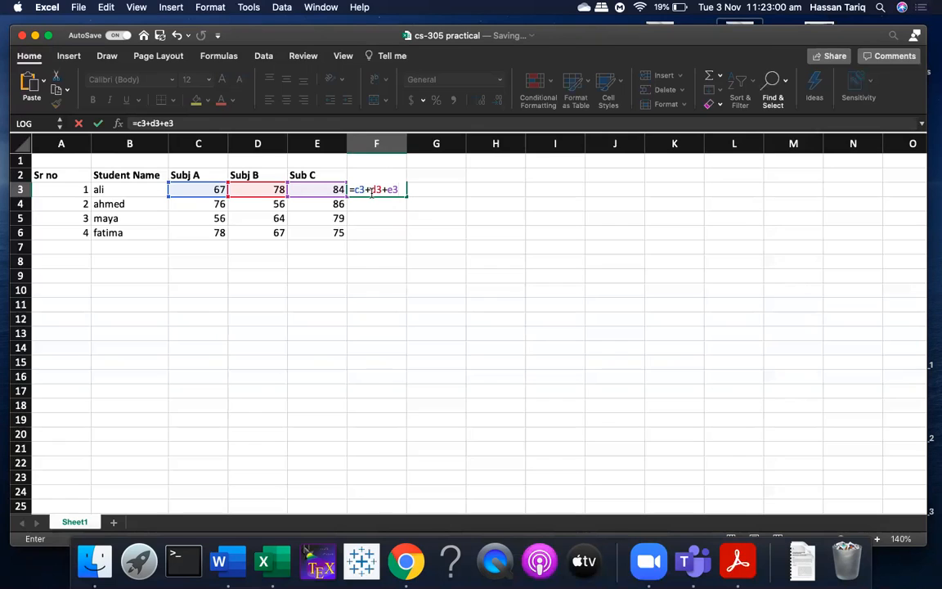
key(Return)
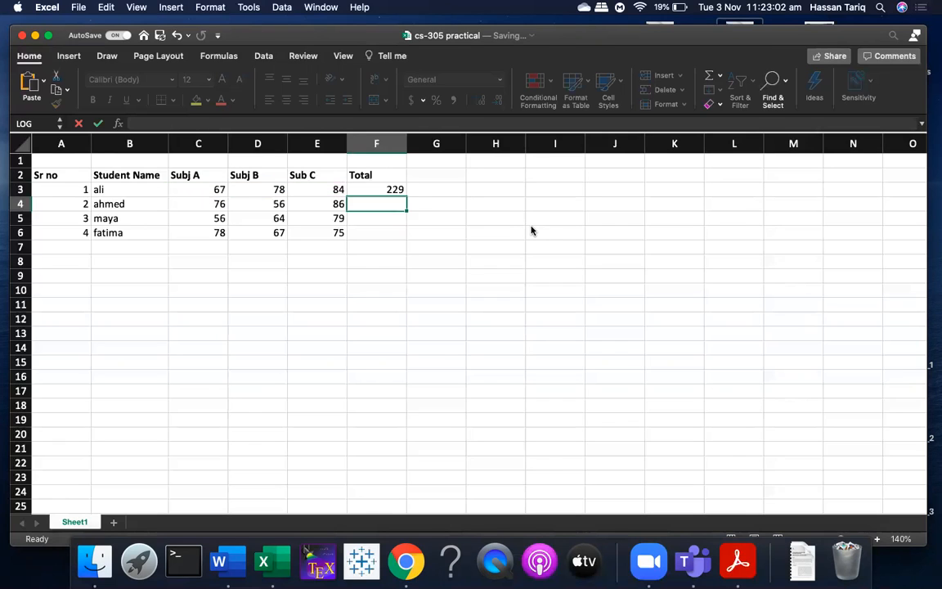
Fill the addition formula in F3 down to F6 and check the copied formulas in the cells below
click(372, 188)
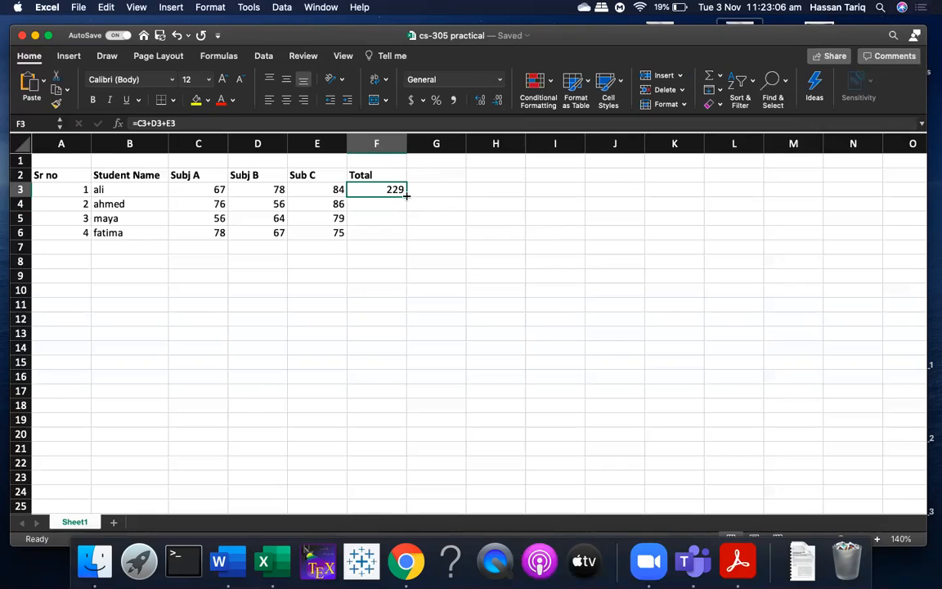
drag(406, 196, 405, 237)
click(369, 203)
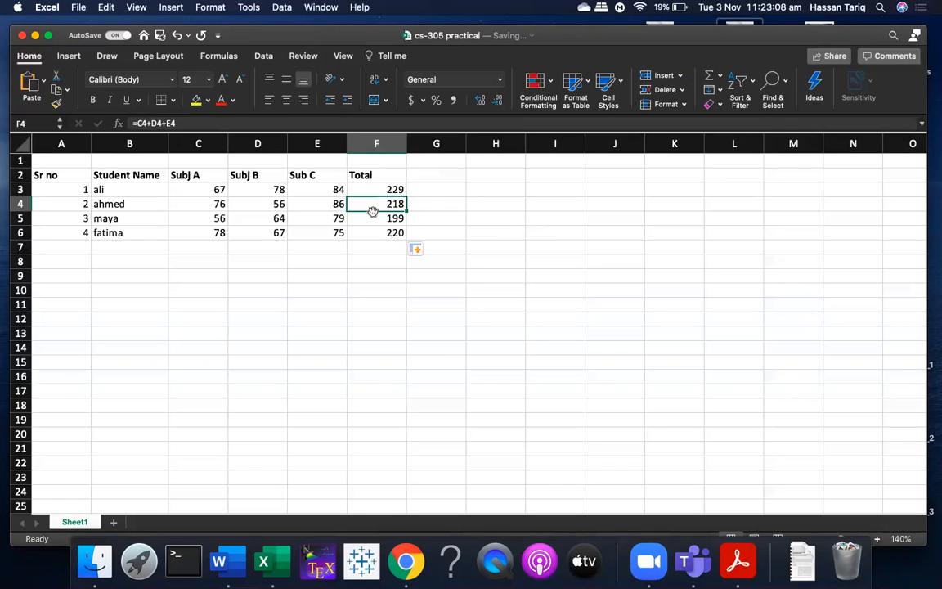
click(370, 217)
click(372, 232)
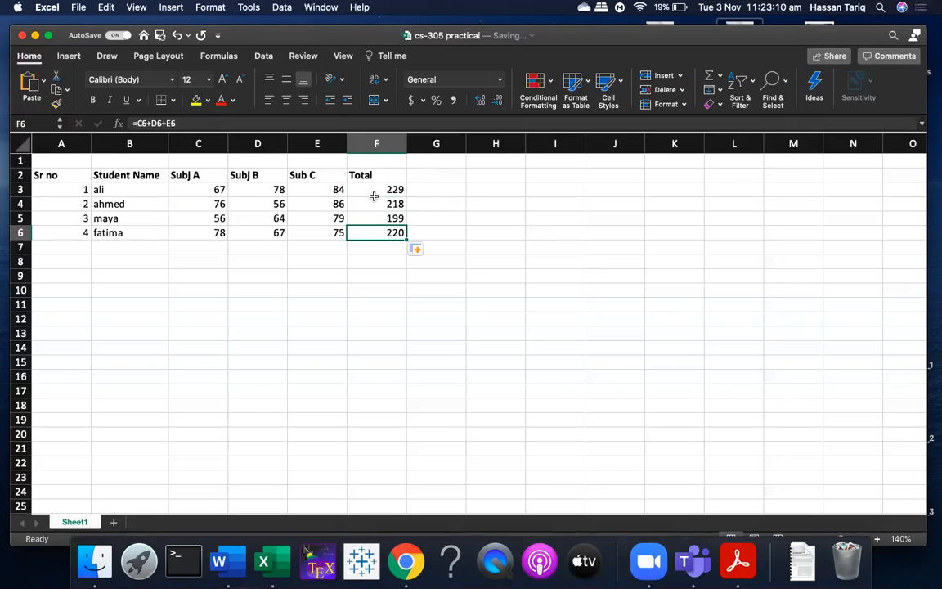
click(385, 205)
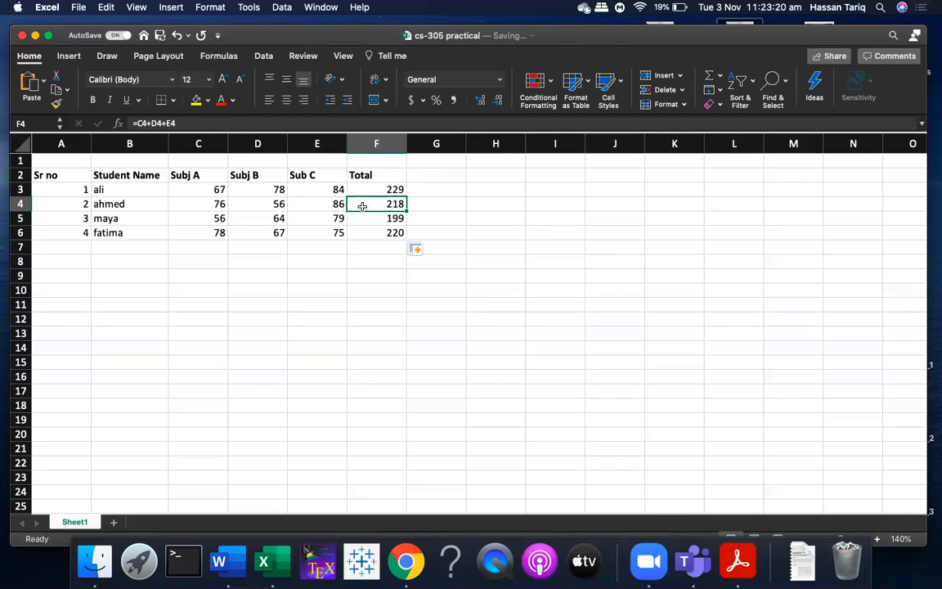
Change the heading in F2 from Total to "Marks obt"
click(623, 175)
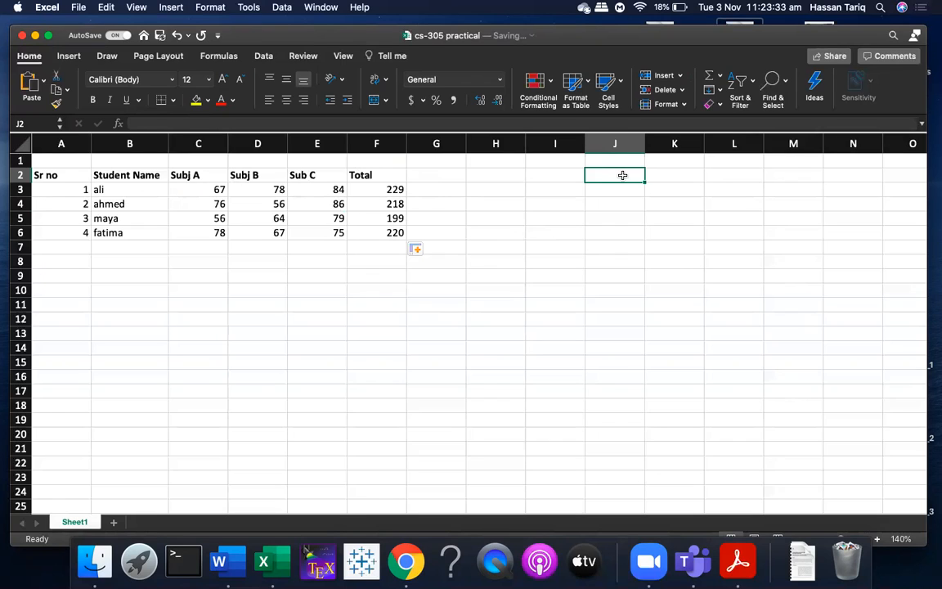
click(367, 175)
text(Marks)
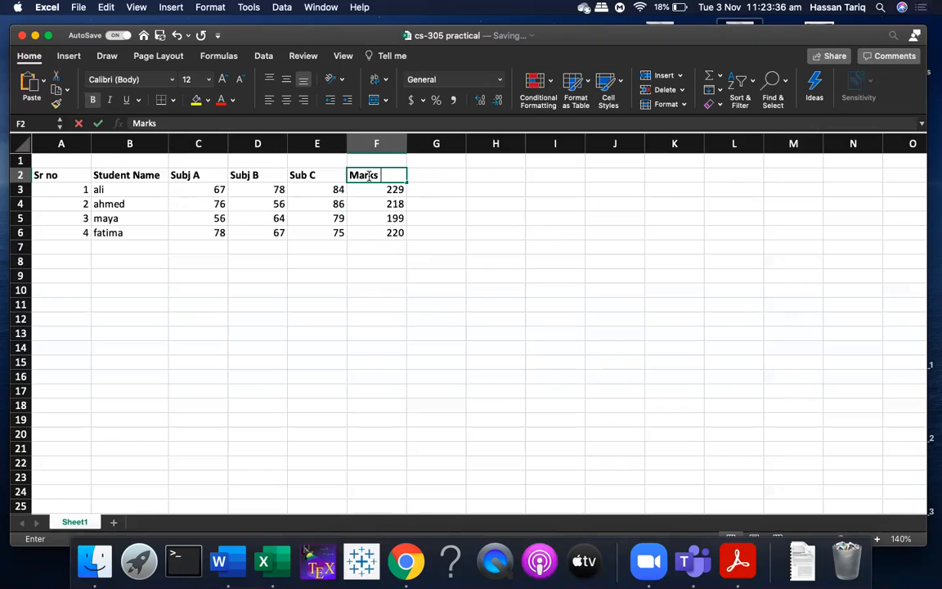
text( obt)
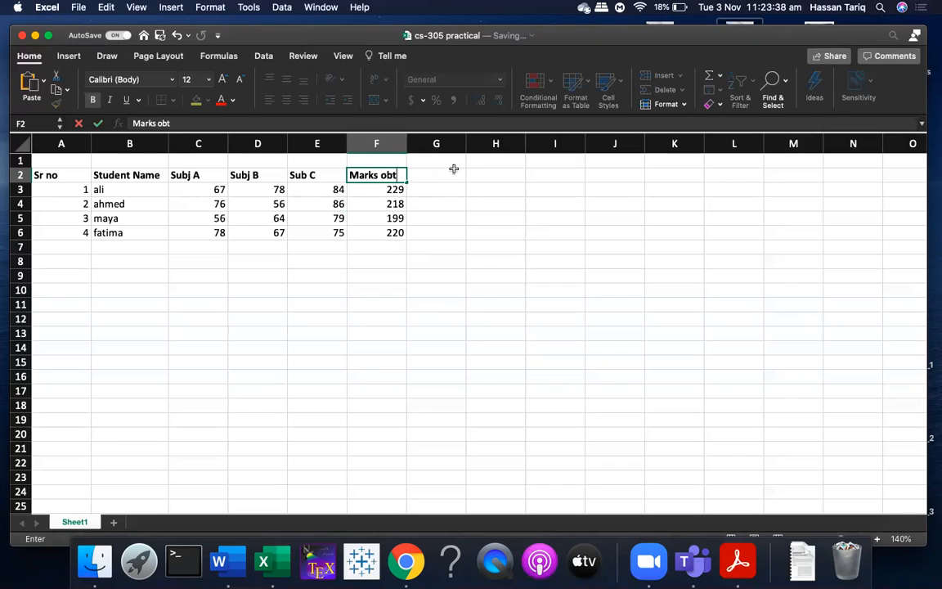
click(644, 175)
Enter the label "Total marks" in K2 and its value 300 in L2, beside the table
click(671, 174)
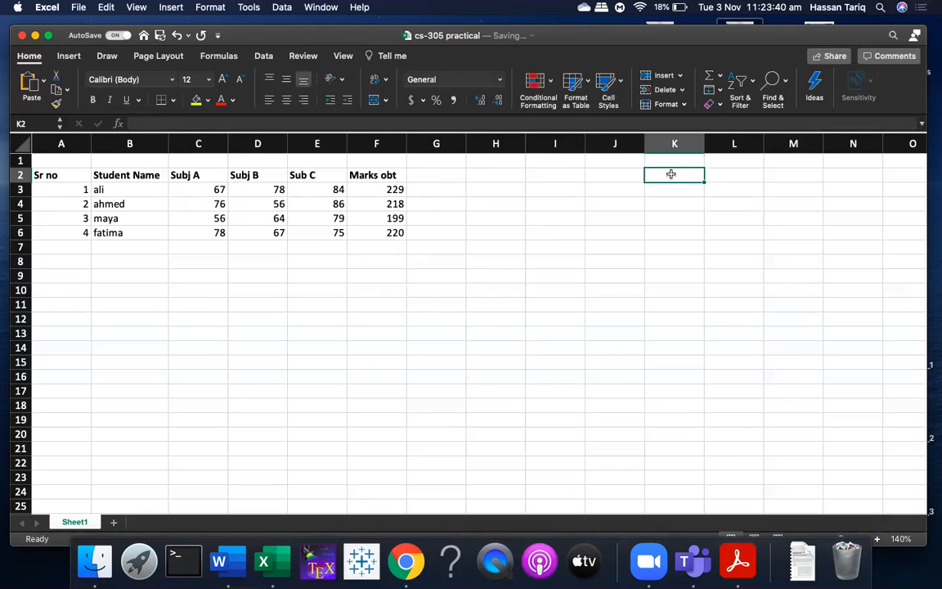
text(Tot)
text(a)
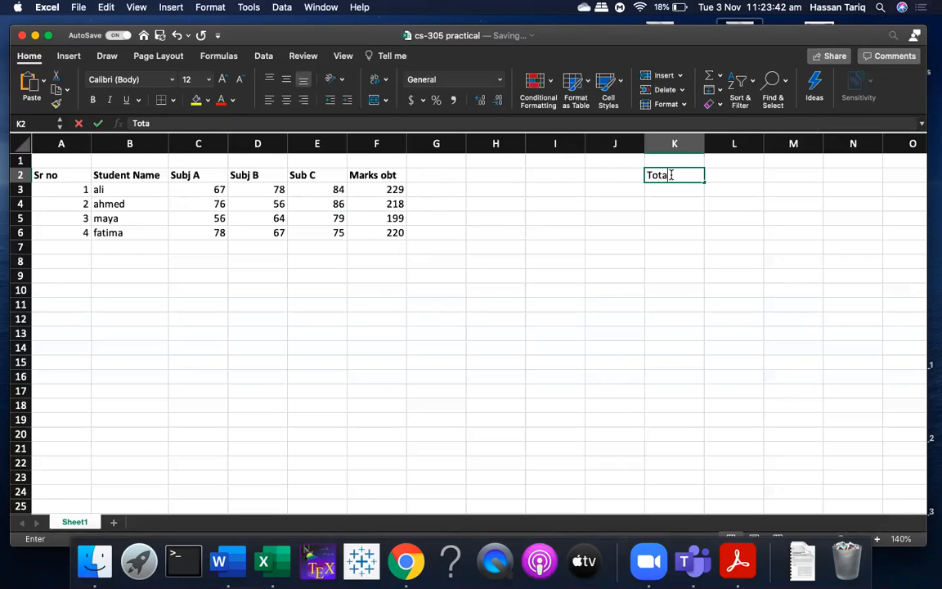
text(l marks)
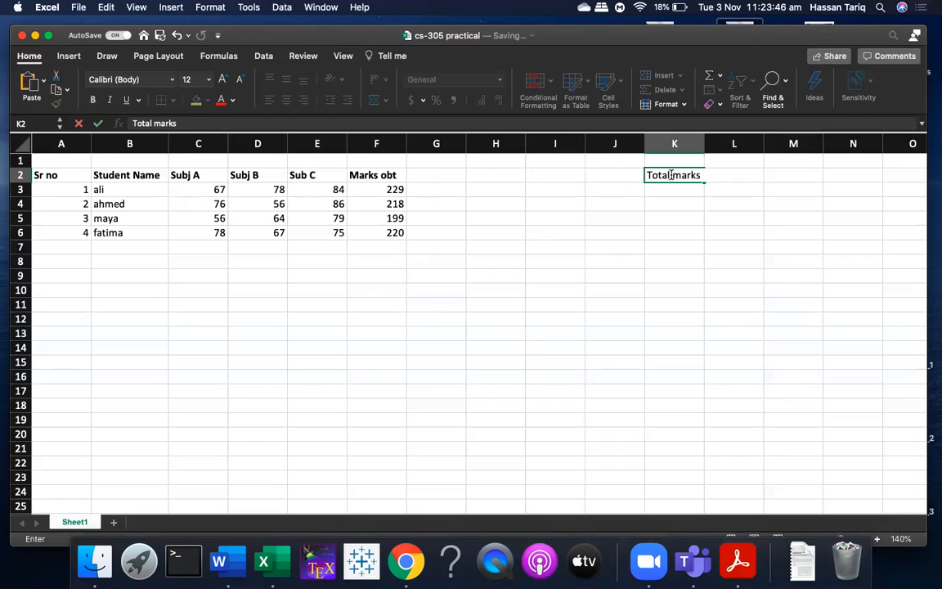
key(Tab)
text(300)
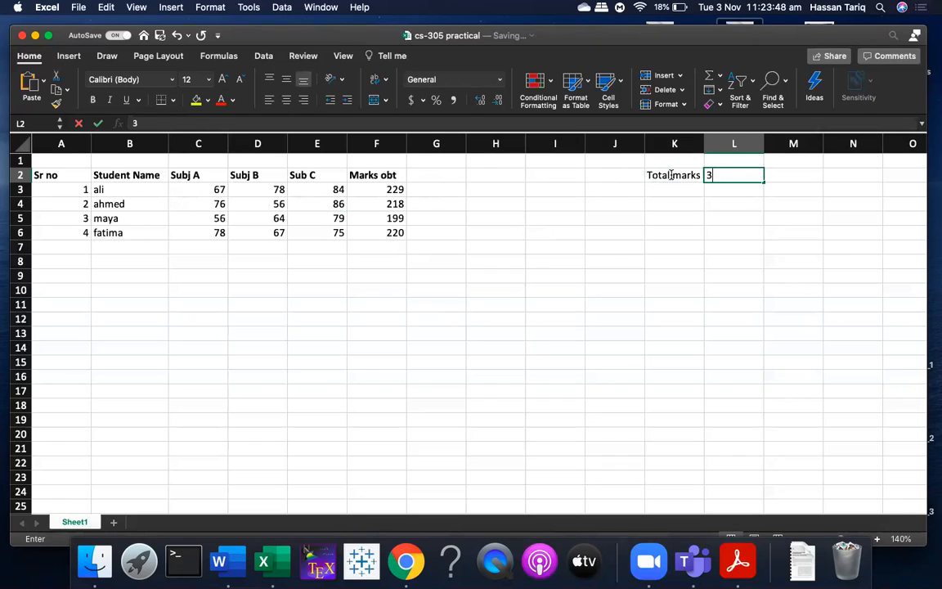
click(652, 232)
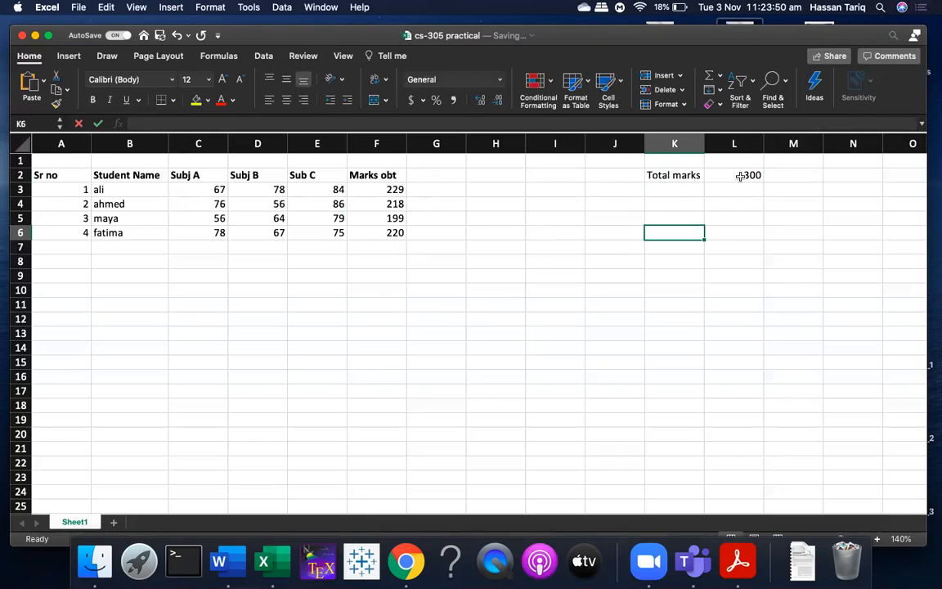
click(740, 176)
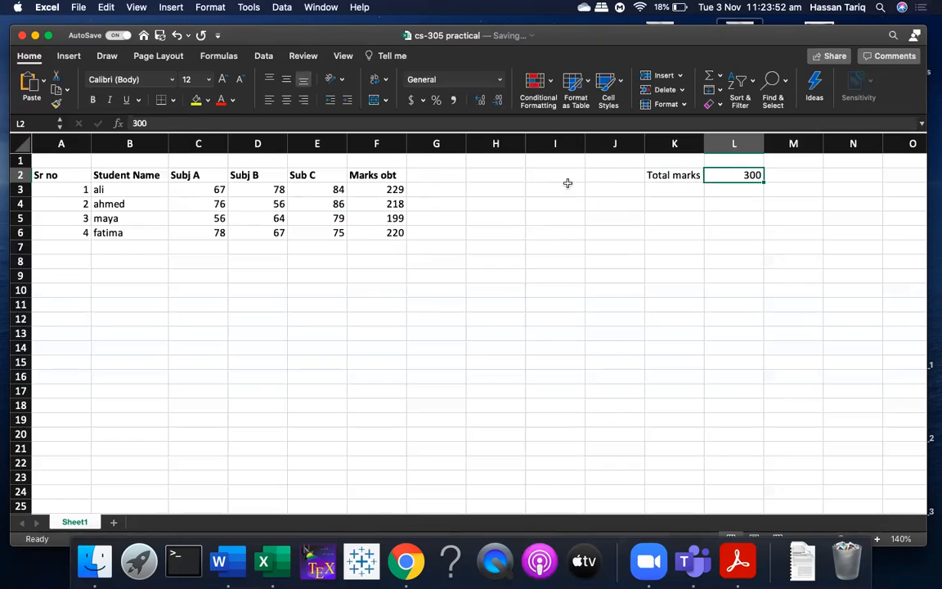
Enter the heading "Percentage" in G2, after the Marks obt heading
click(436, 189)
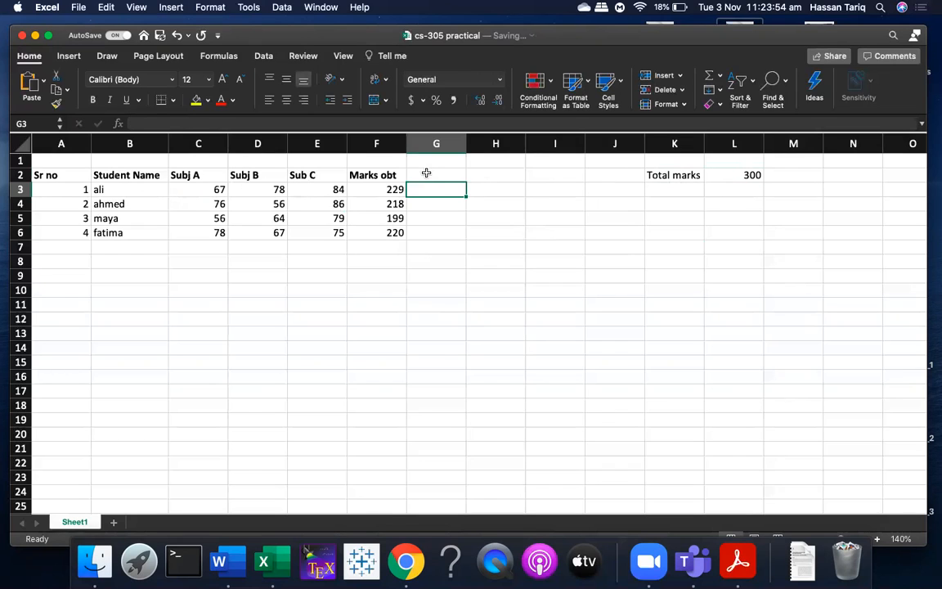
click(432, 170)
text(Percentage)
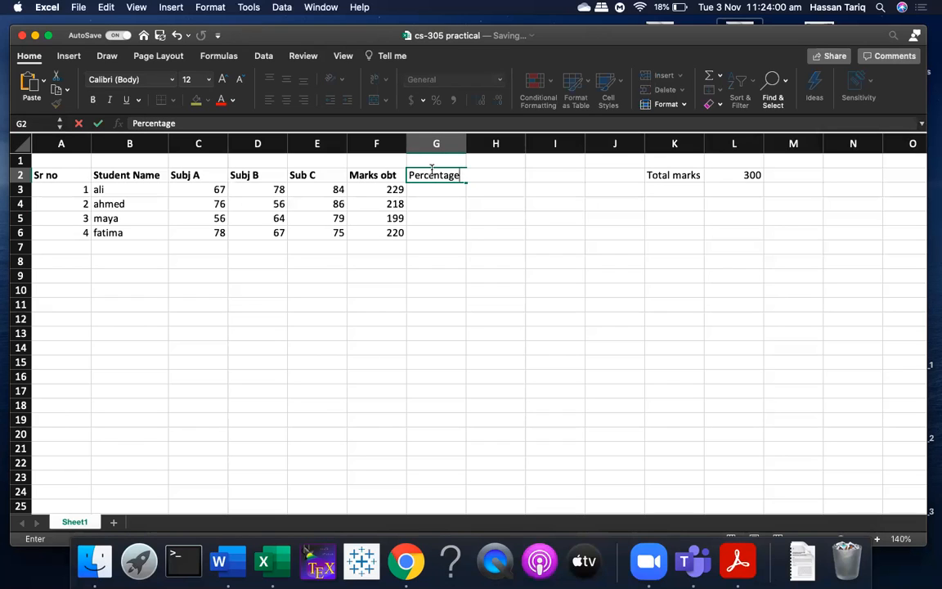
key(Return)
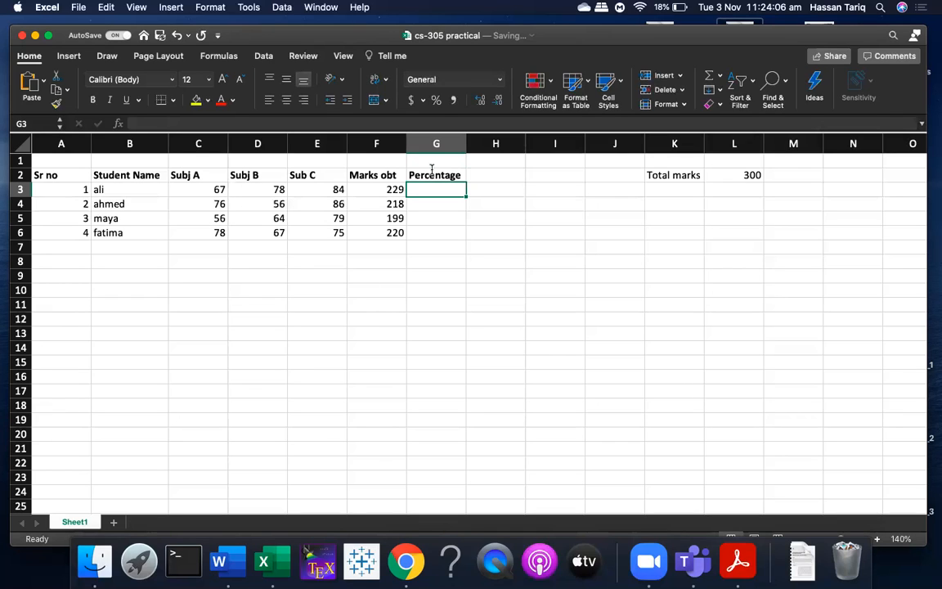
Enter the formula =(F3/L2)*100 in G3 to calculate the first student's percentage
text(=)
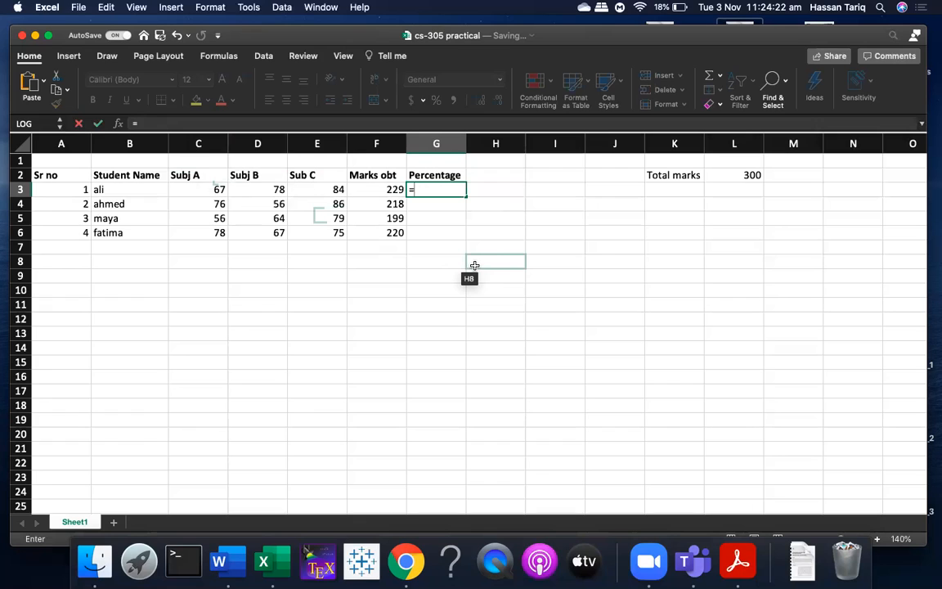
text(f3)
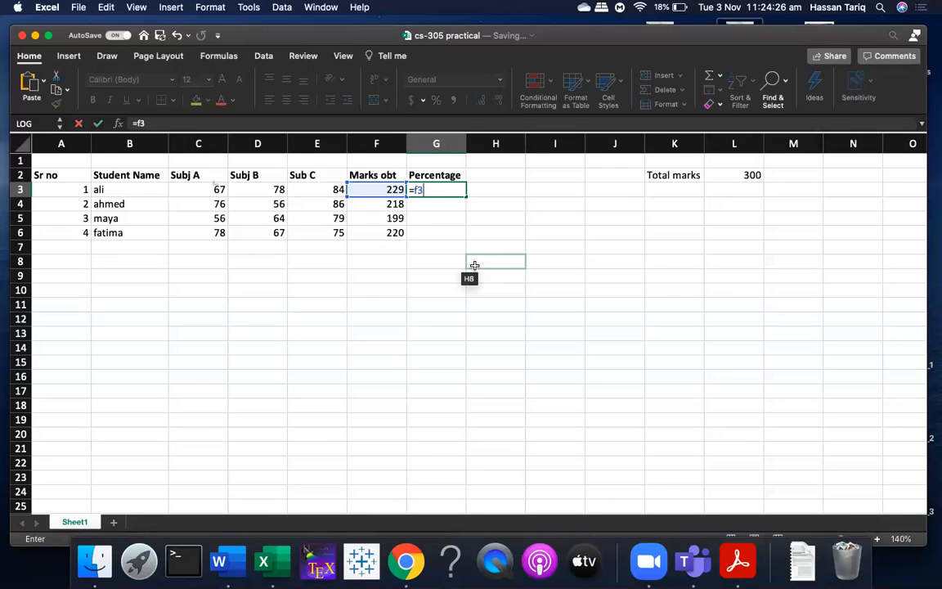
key(BackSpace)
key(BackSpace)
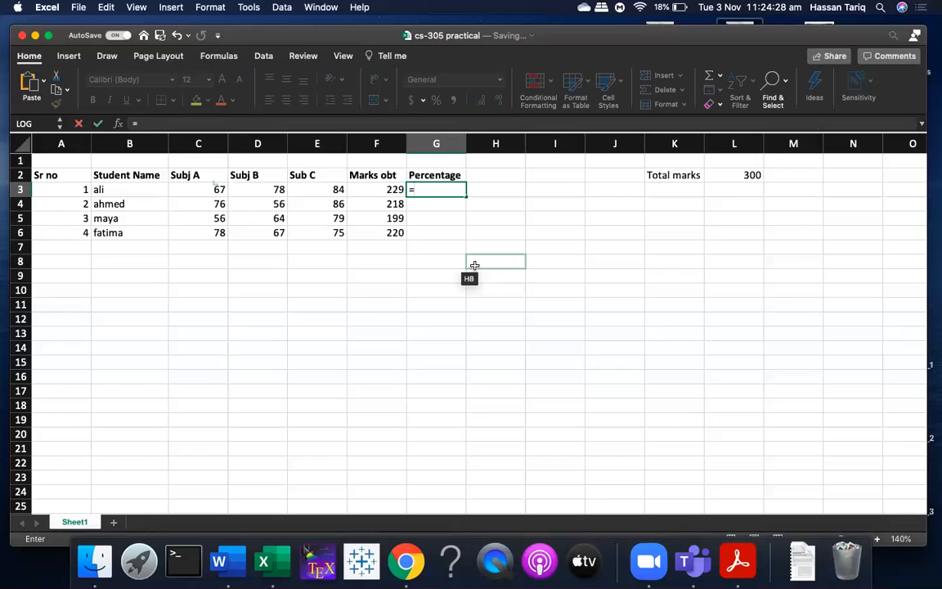
text((f3)
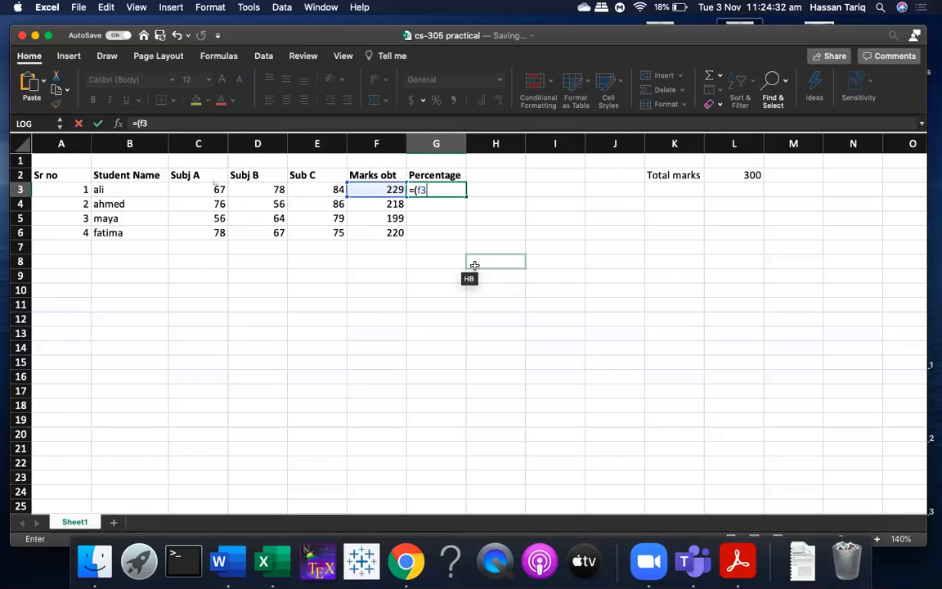
text(/l)
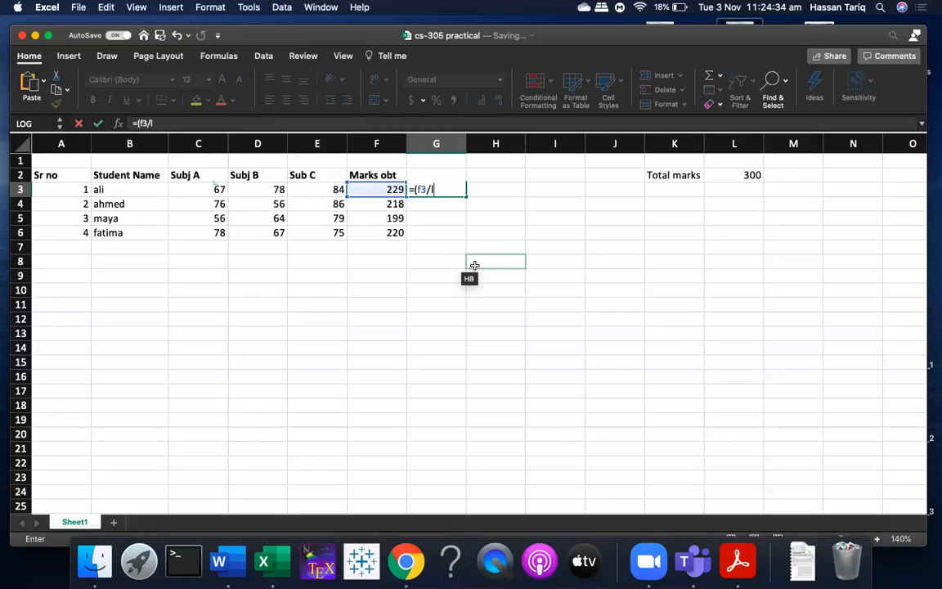
text(2)
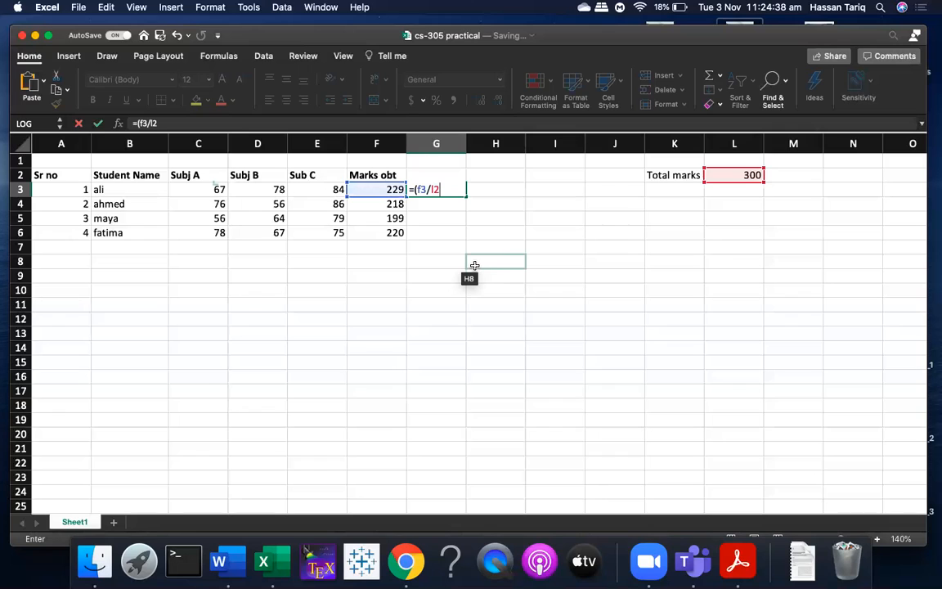
text()8100)
key(BackSpace)
key(BackSpace)
key(BackSpace)
key(BackSpace)
text(*100)
key(Return)
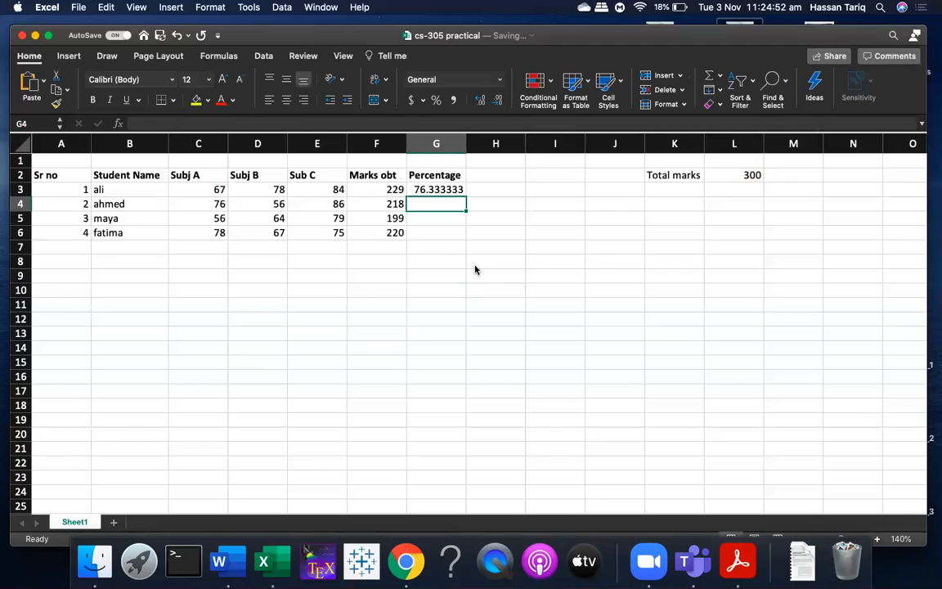
Fill the percentage formula in G3 down to G6 and check the cell references in the copied formulas
click(437, 191)
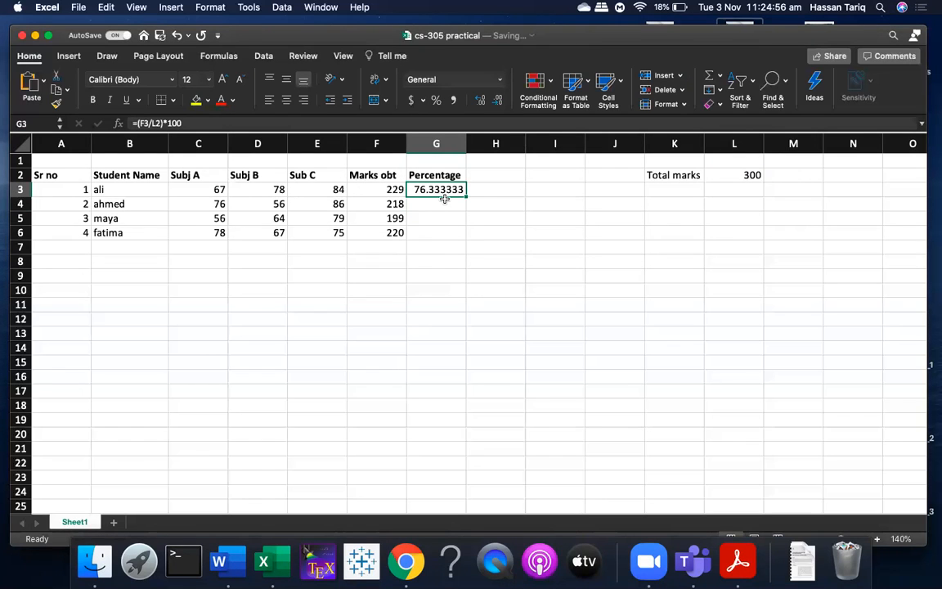
drag(466, 197, 466, 239)
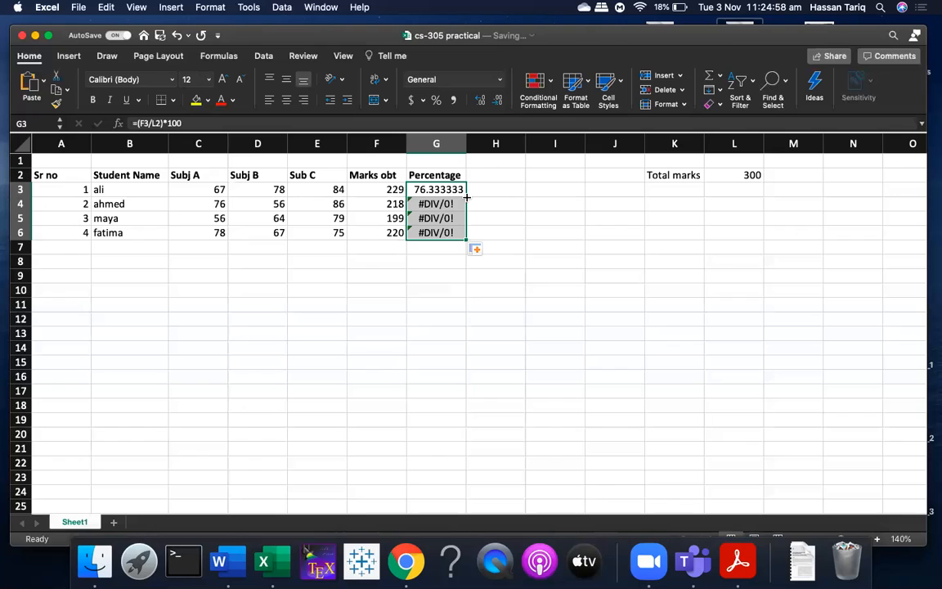
click(436, 205)
click(434, 221)
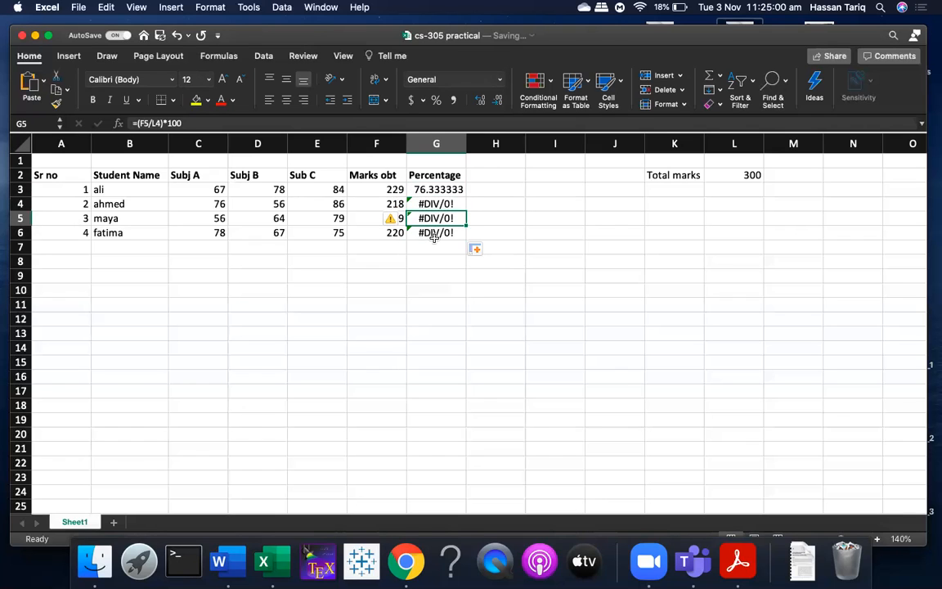
click(432, 234)
click(434, 204)
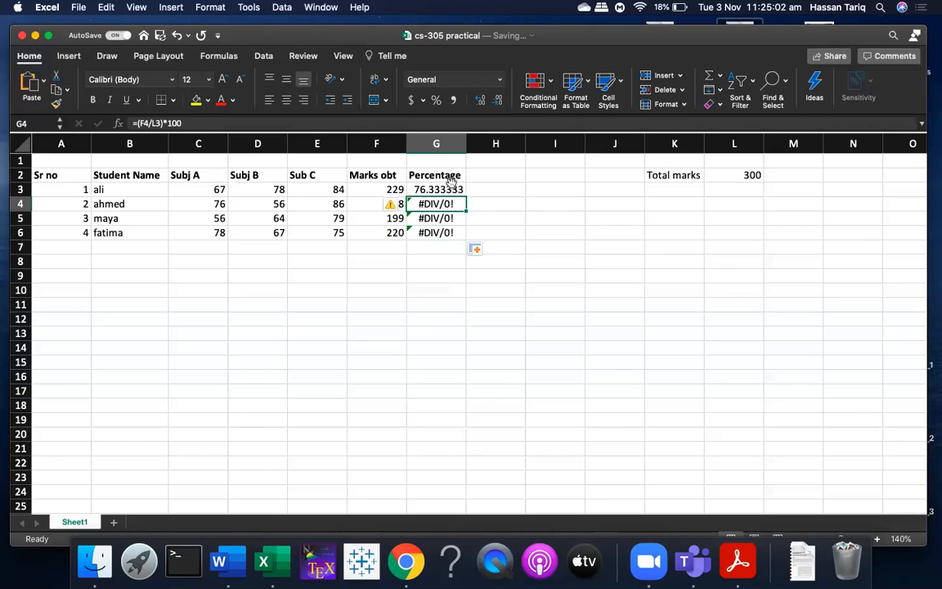
click(421, 189)
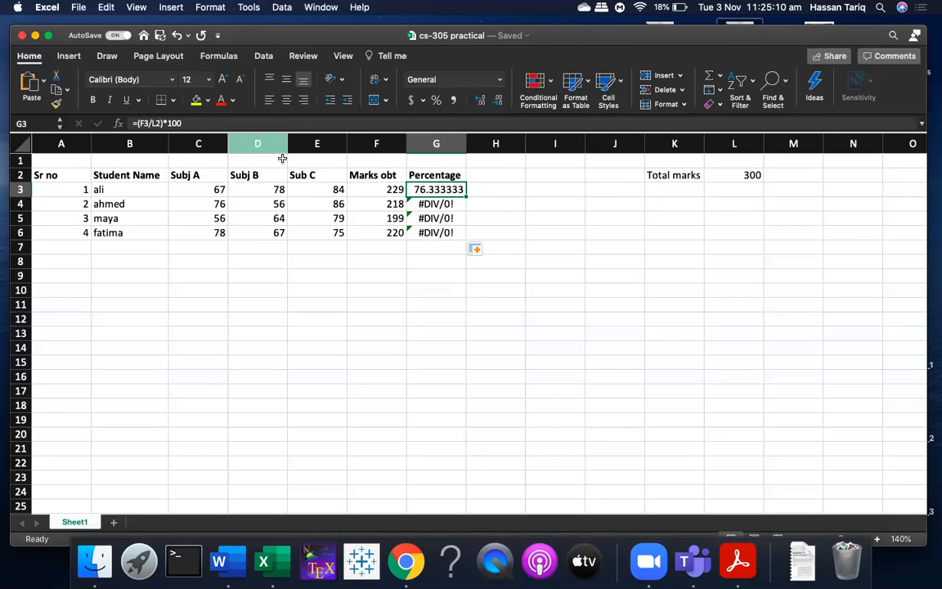
Correct the formula in G4 so that it divides by the total marks in L2: =(F4/L2)*100
key(Down)
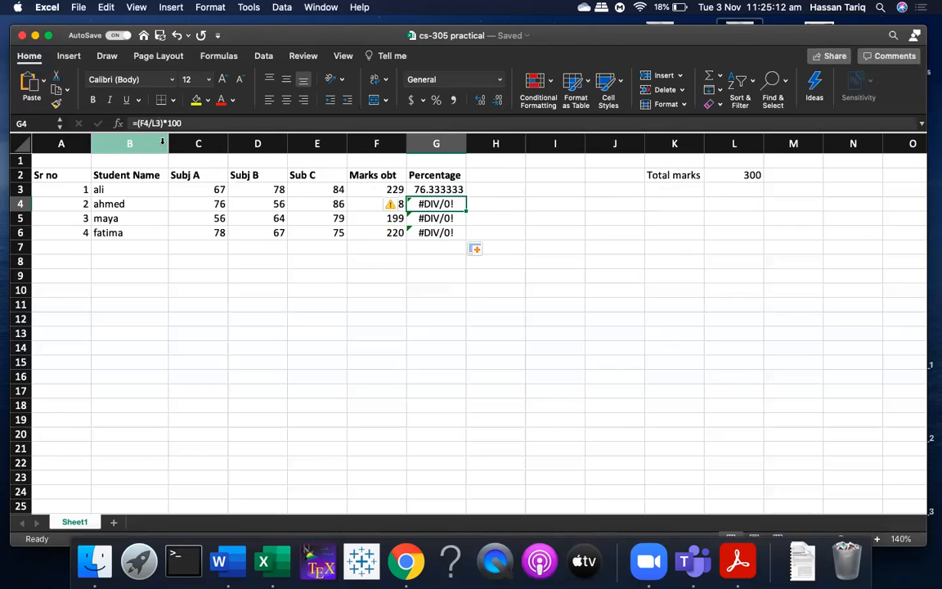
click(161, 123)
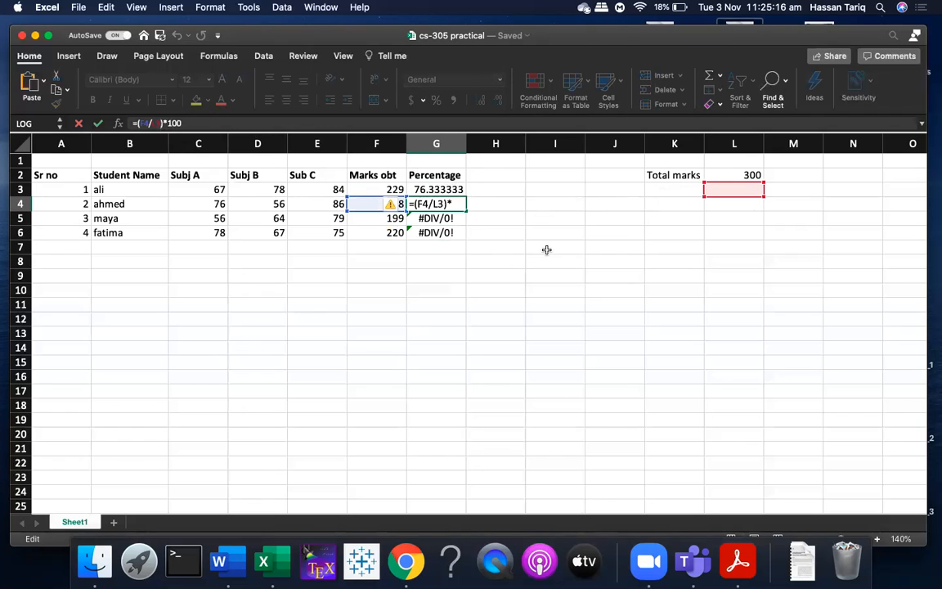
key(BackSpace)
text(2)
key(Return)
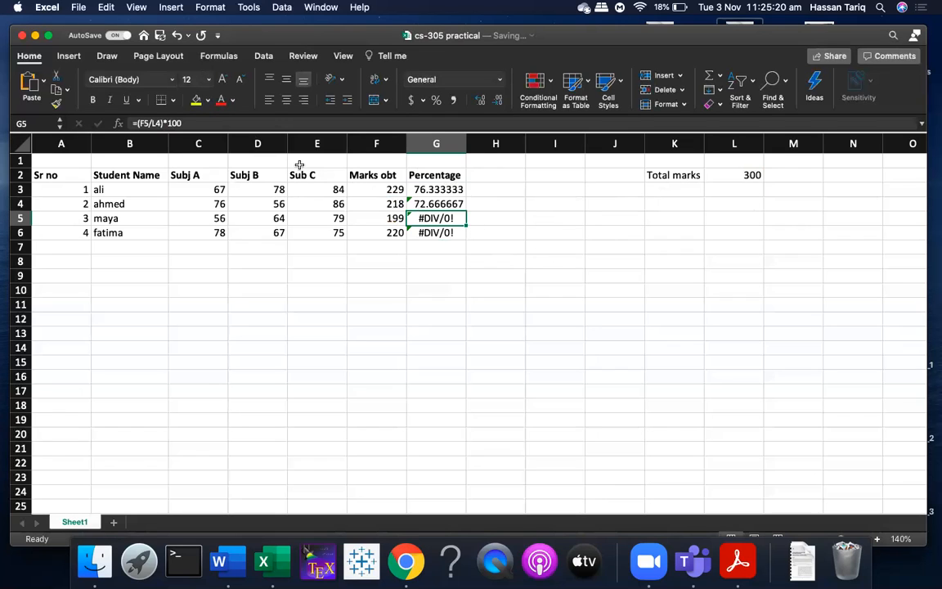
Correct the divisor in the G5 percentage formula to L2, giving =(F5/L2)*100
click(164, 122)
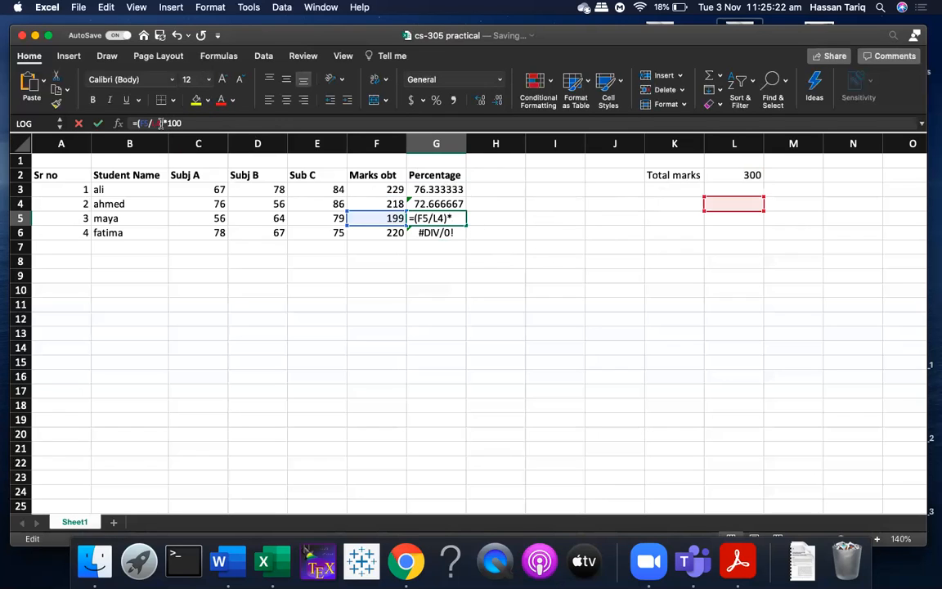
key(BackSpace)
text(2)
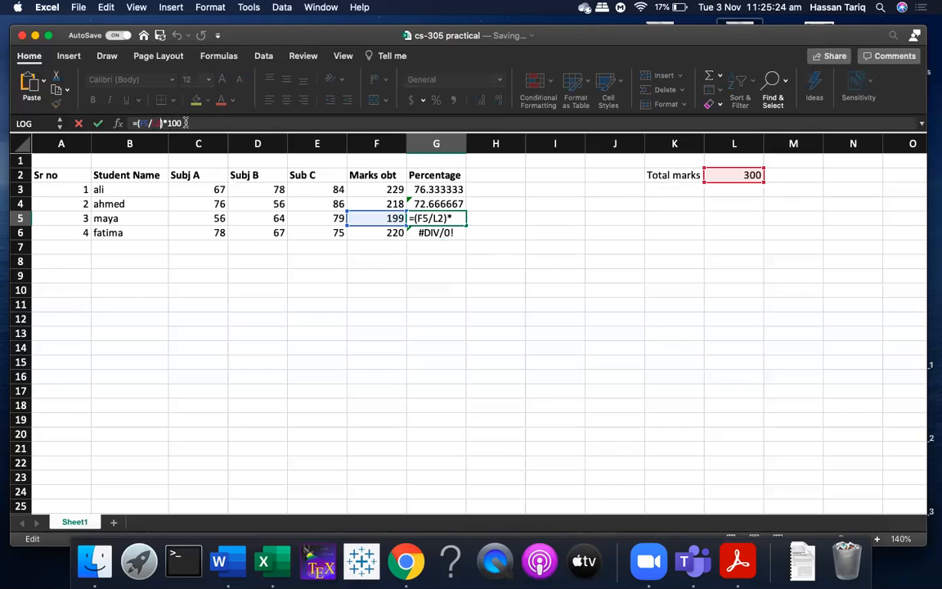
key(Return)
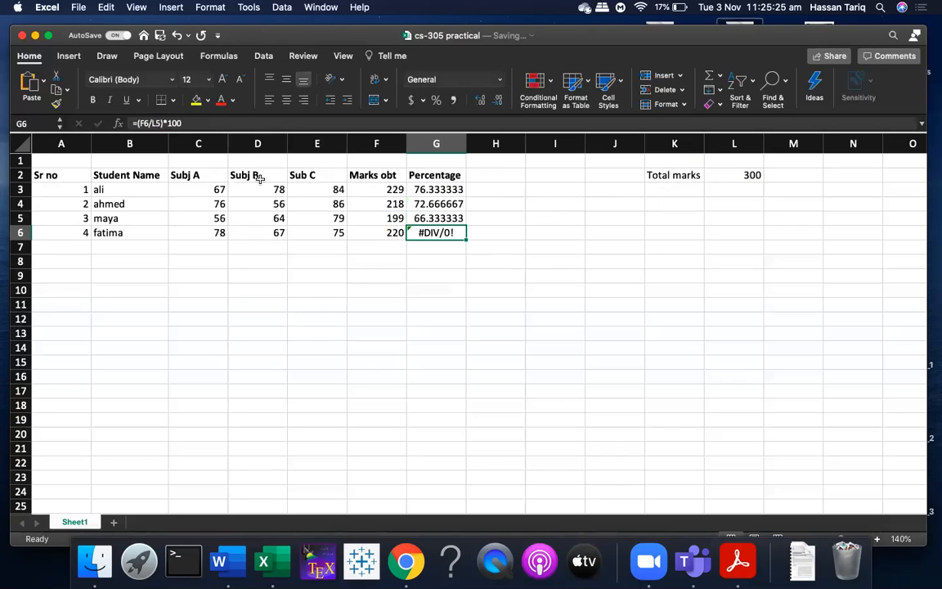
Replace the divisor reference in the G6 percentage formula with L2, giving =(F6/L2)*100
click(159, 123)
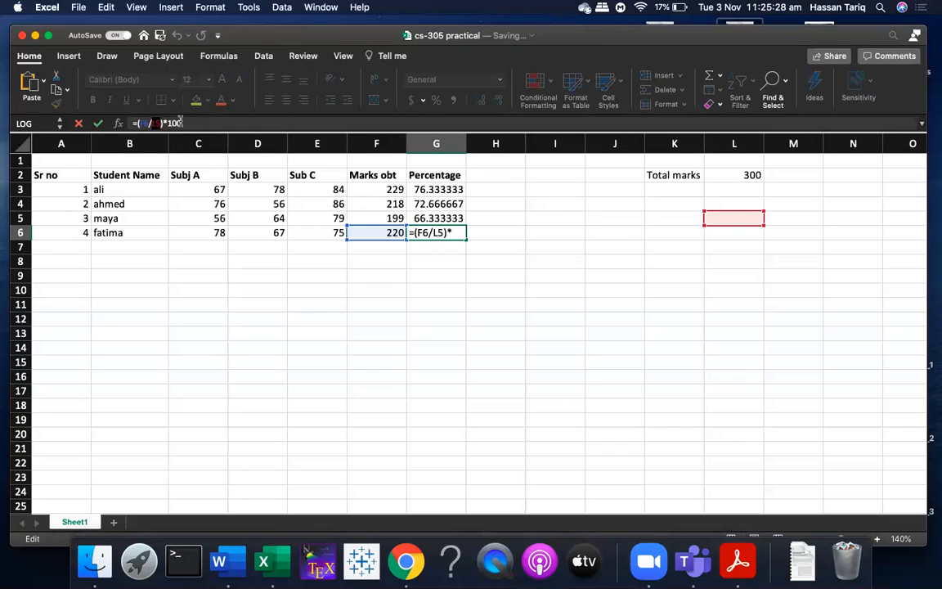
key(BackSpace)
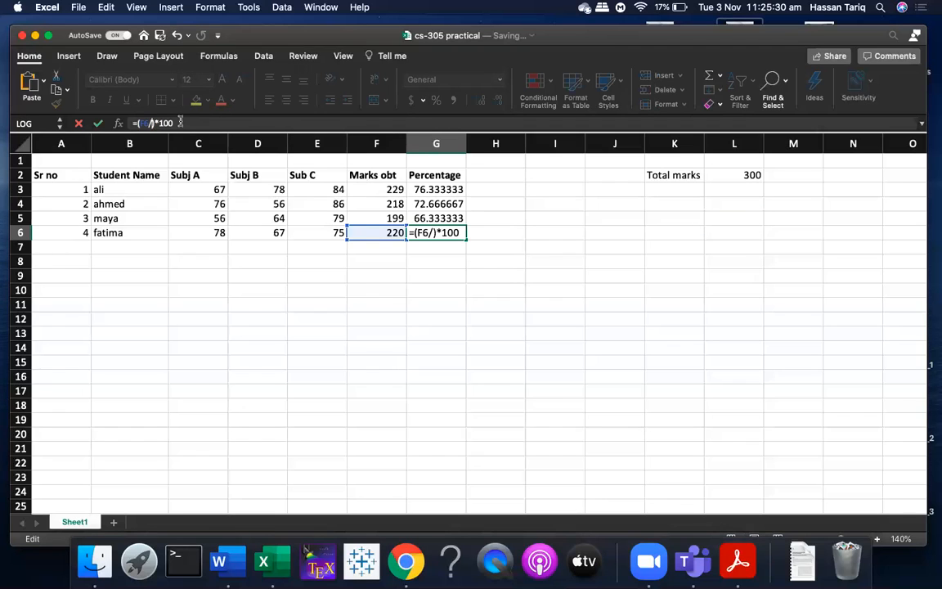
text(L2)
key(Return)
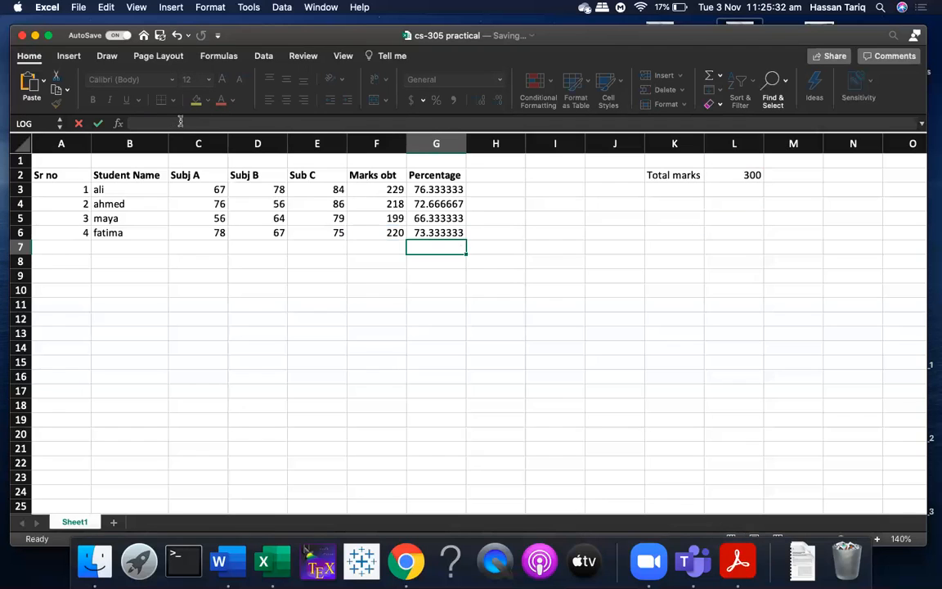
Reduce the percentages in G3:G6 to two decimal places
drag(413, 189, 448, 234)
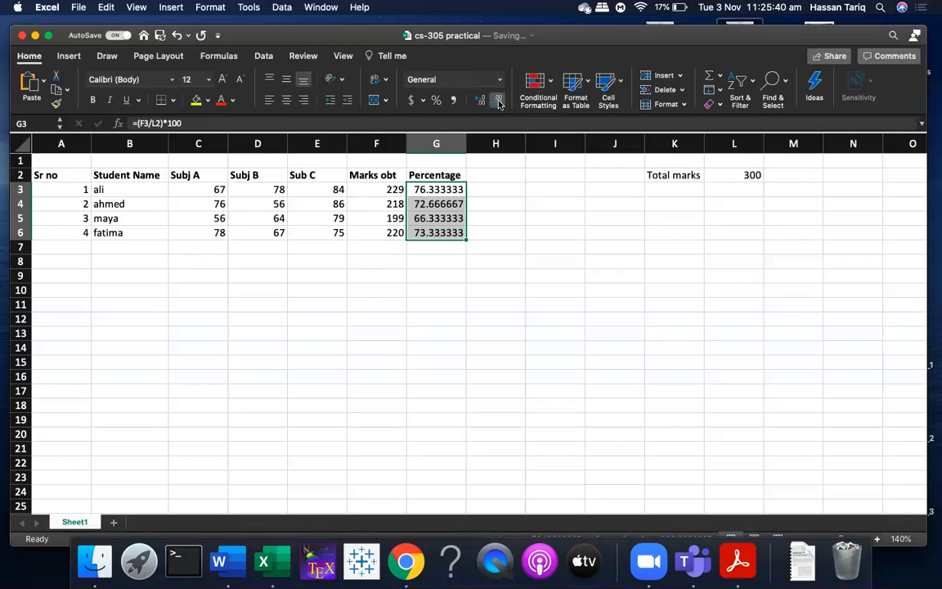
click(499, 101)
click(498, 101)
click(499, 101)
click(499, 101)
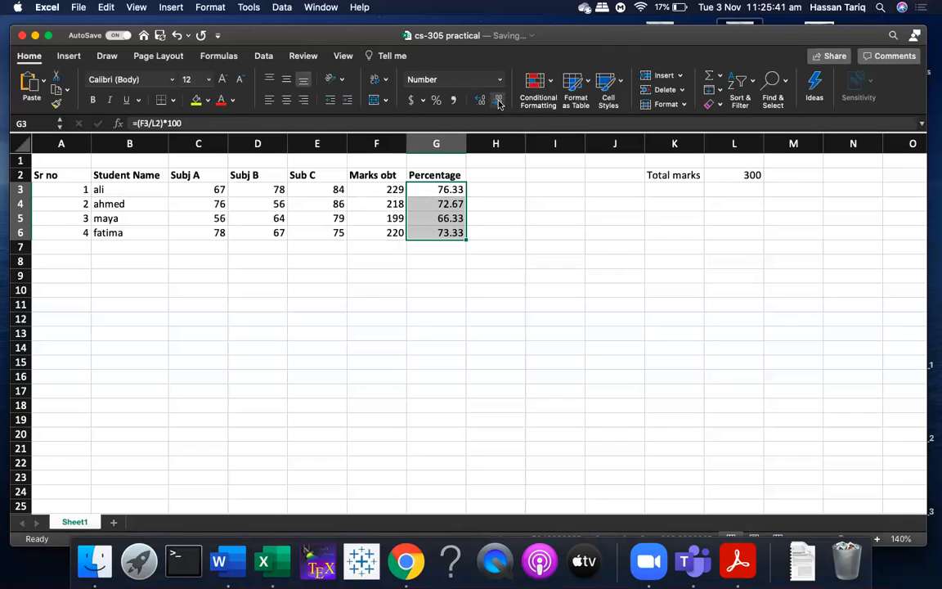
click(467, 288)
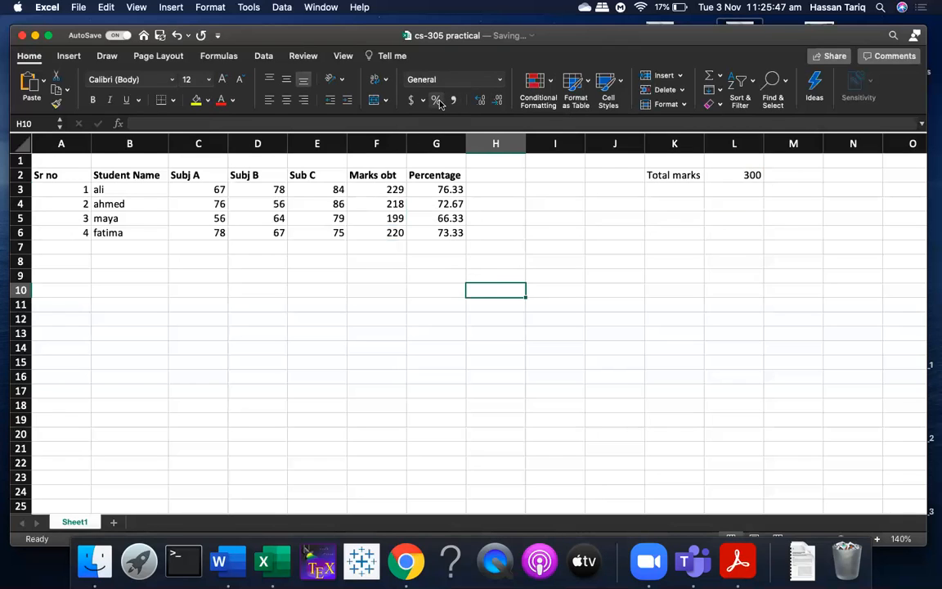
Enter the heading "Student average" in H2, after the Percentage heading
click(488, 176)
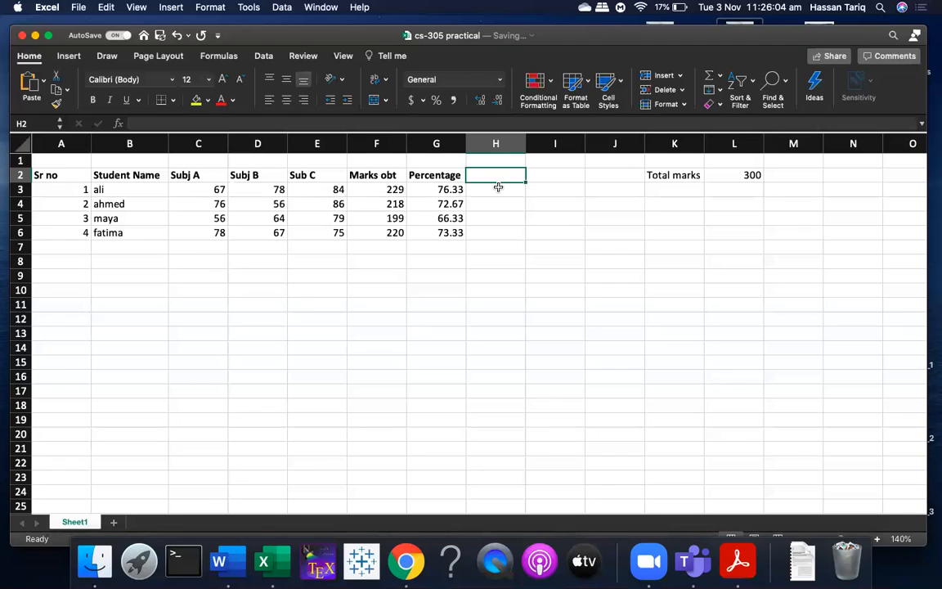
text(Average)
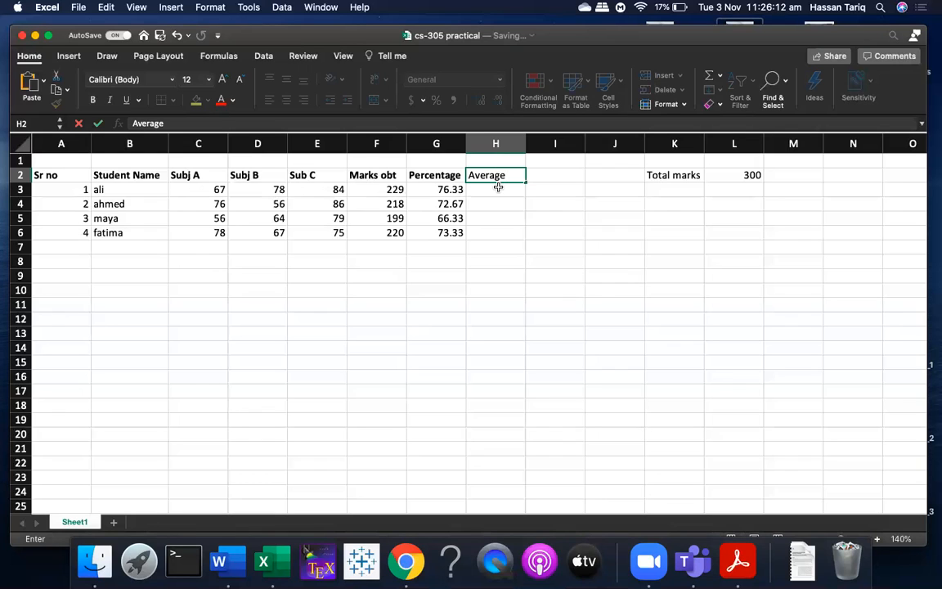
key(BackSpace)
key(BackSpace)
key(BackSpace)
key(BackSpace)
key(BackSpace)
key(BackSpace)
key(BackSpace)
text(Student average)
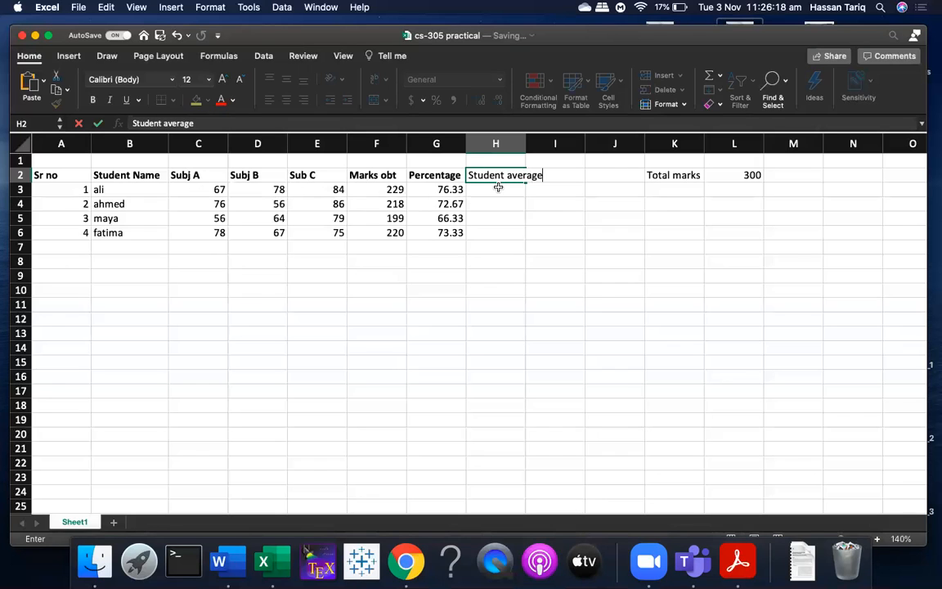
key(Return)
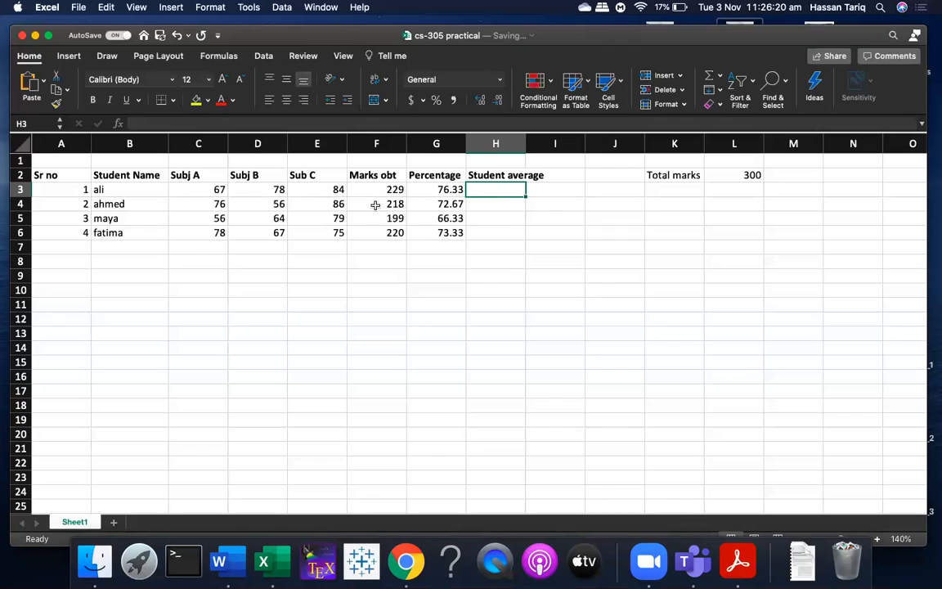
Insert the Average function in H3 over the three subject marks C3:E3 and fill it down to H6
click(719, 76)
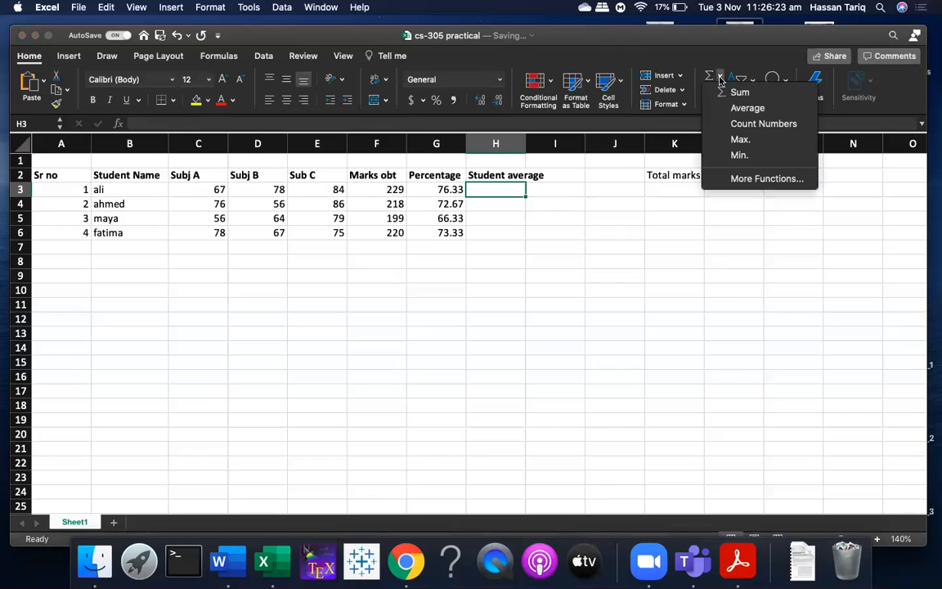
click(750, 108)
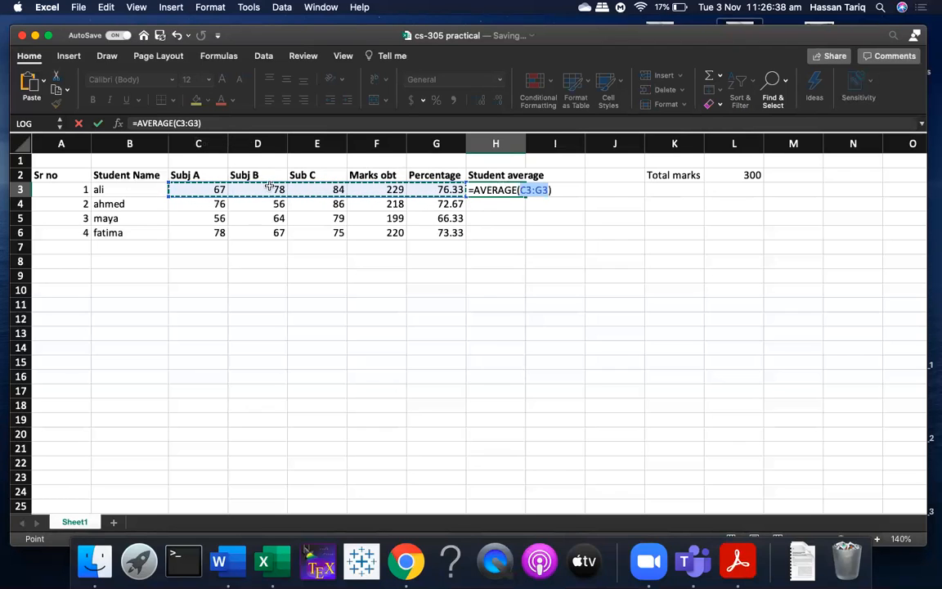
drag(191, 188, 341, 190)
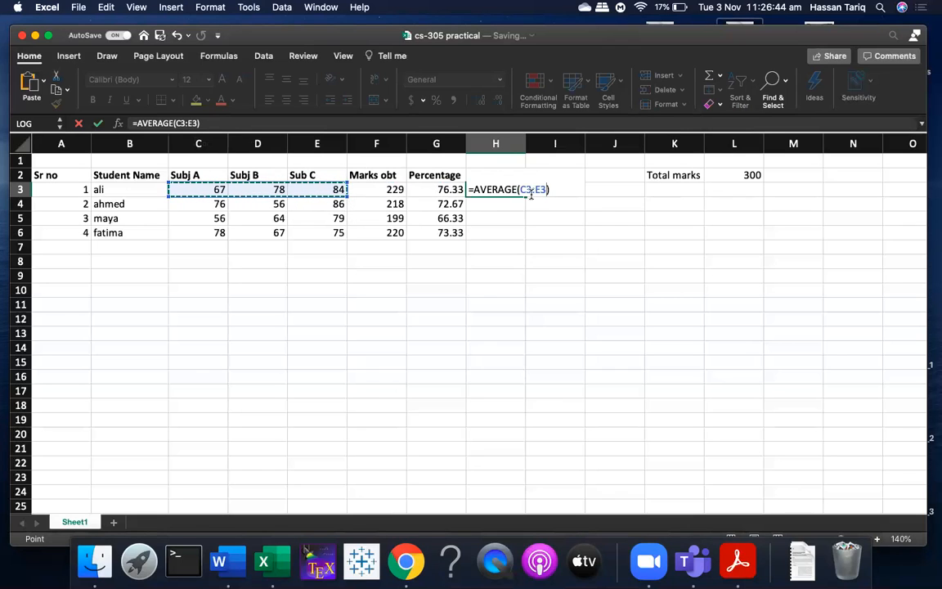
key(Return)
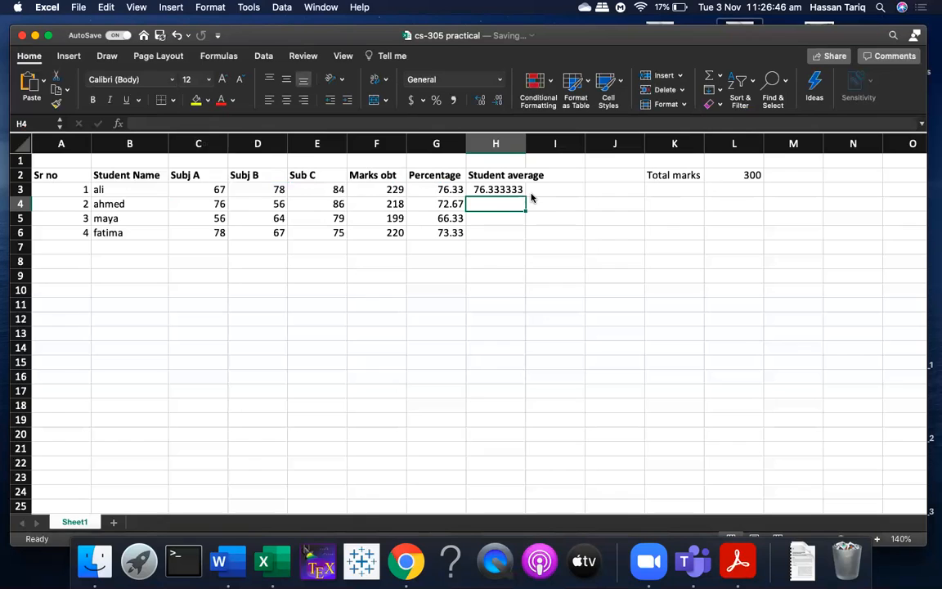
click(507, 190)
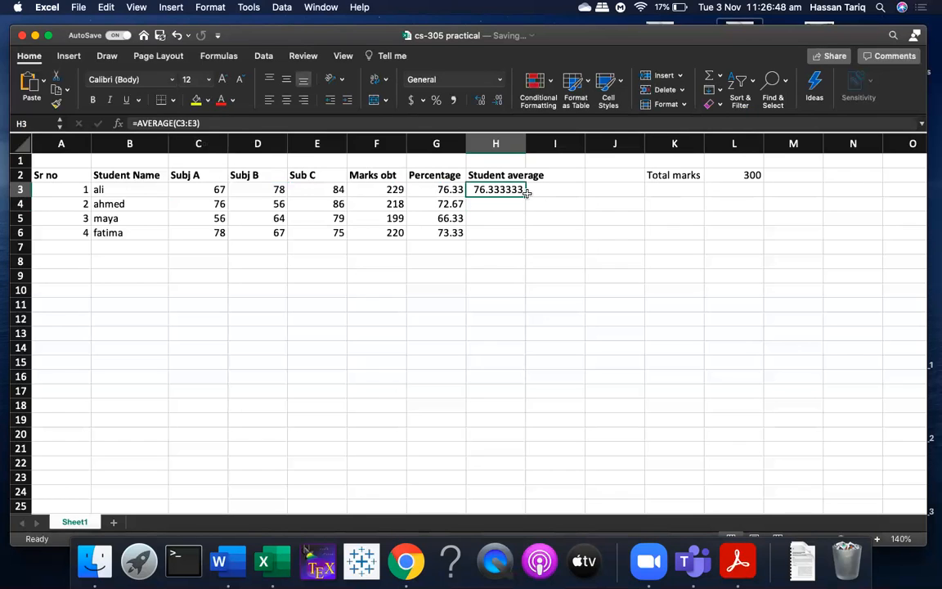
double_click(527, 192)
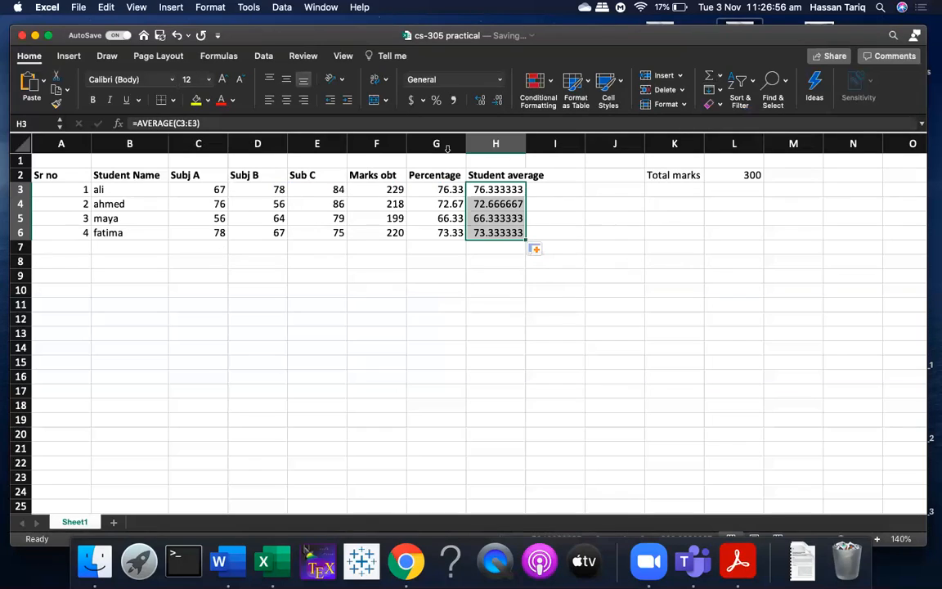
Reduce the student averages in H3:H6 to two decimal places
click(496, 100)
click(496, 101)
click(497, 101)
click(496, 101)
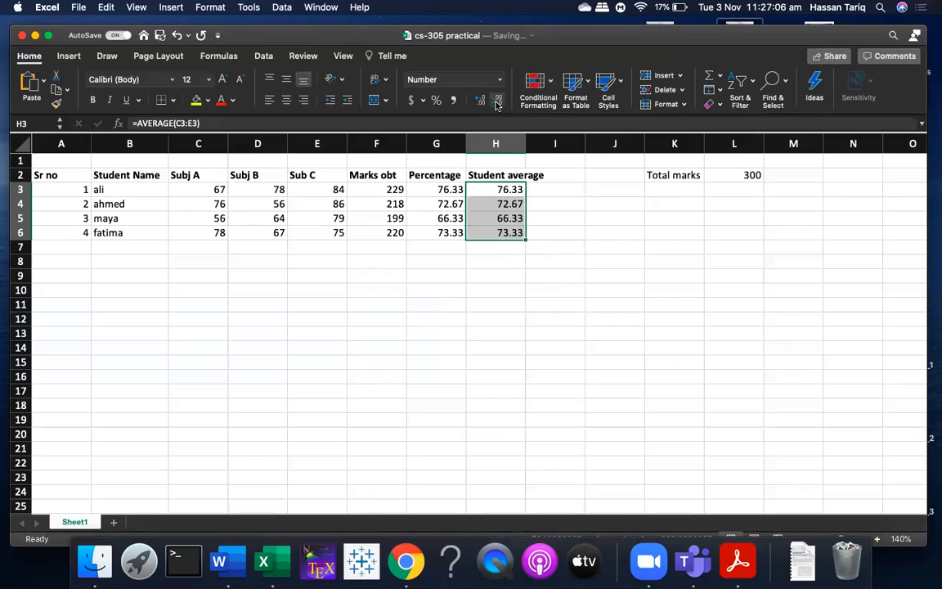
Insert the Average function in C7 over the Subj A marks C3:C6, fill it across to E7 and check the copied formulas
click(190, 187)
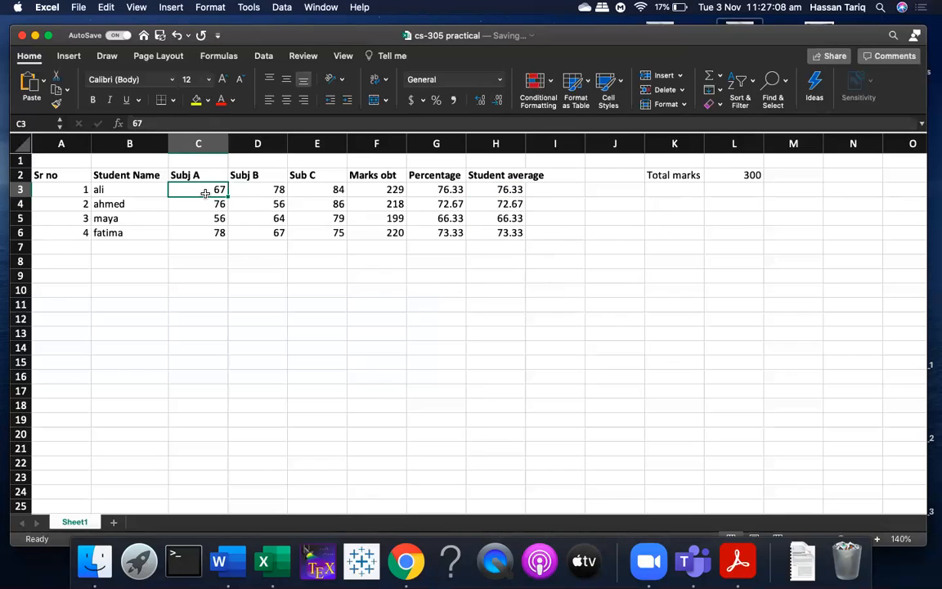
click(202, 245)
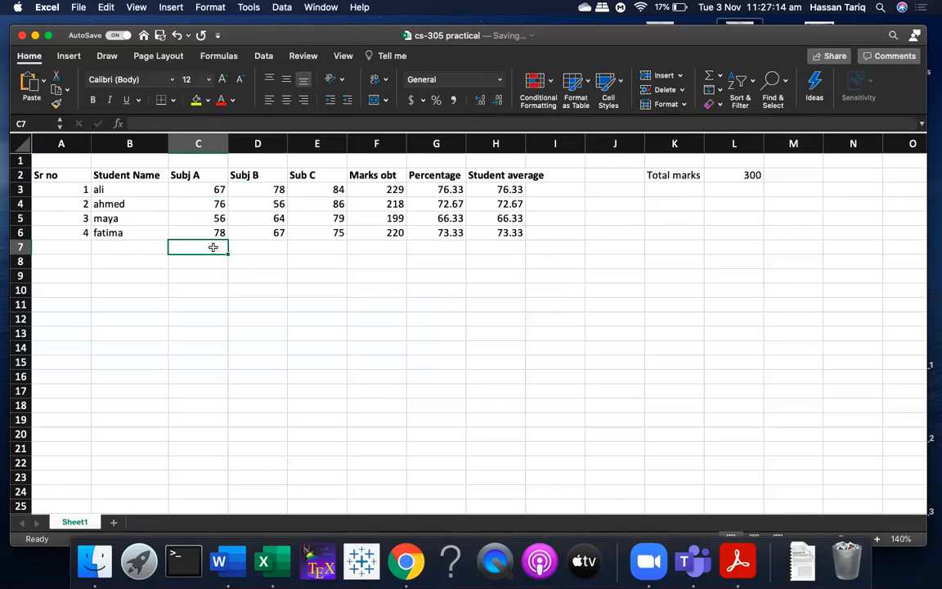
click(721, 78)
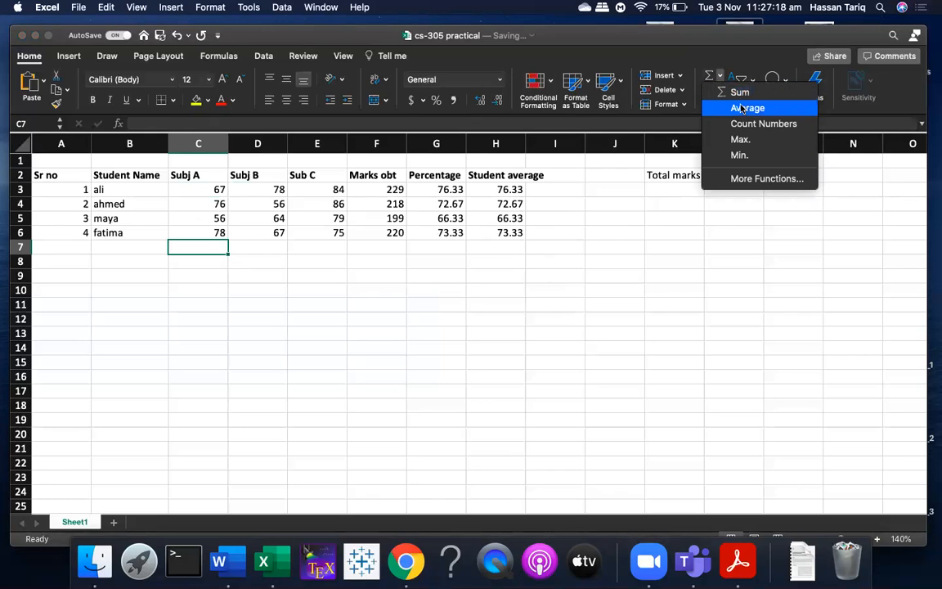
click(744, 108)
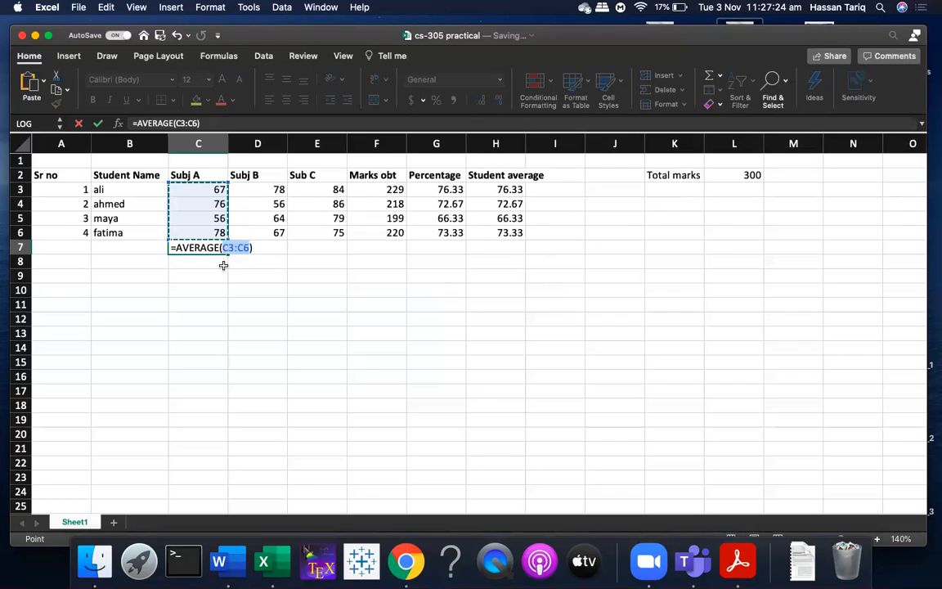
key(Return)
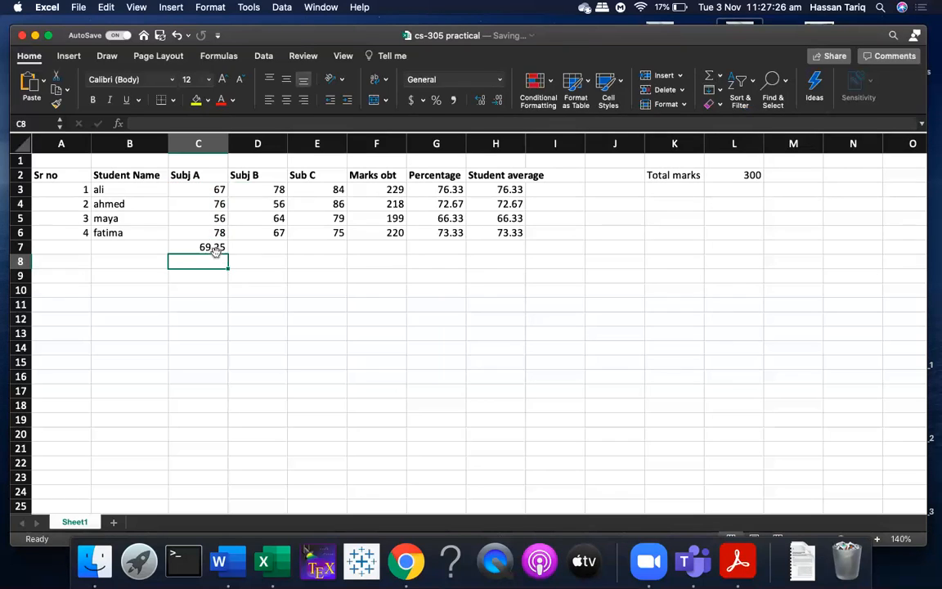
click(188, 247)
drag(228, 254, 348, 254)
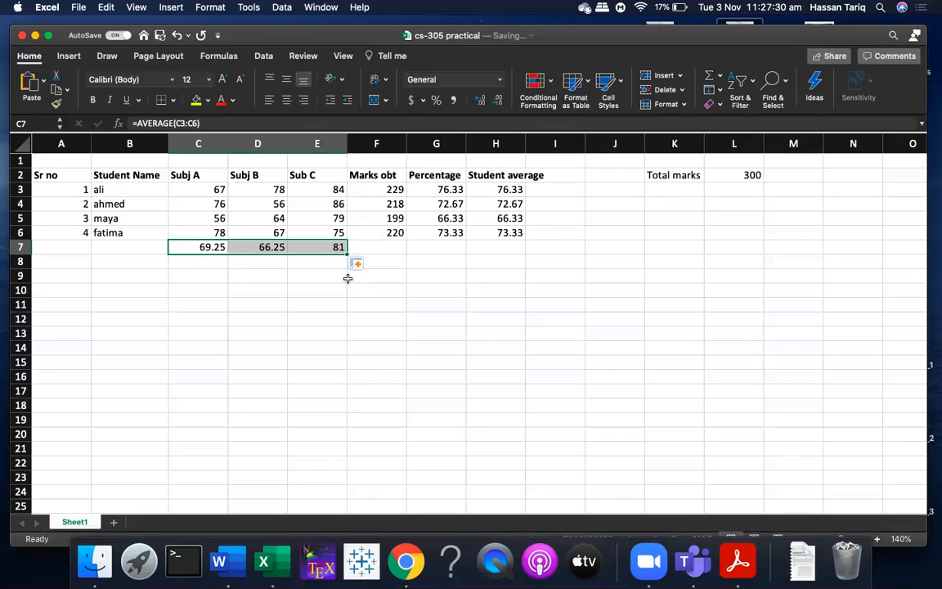
click(262, 249)
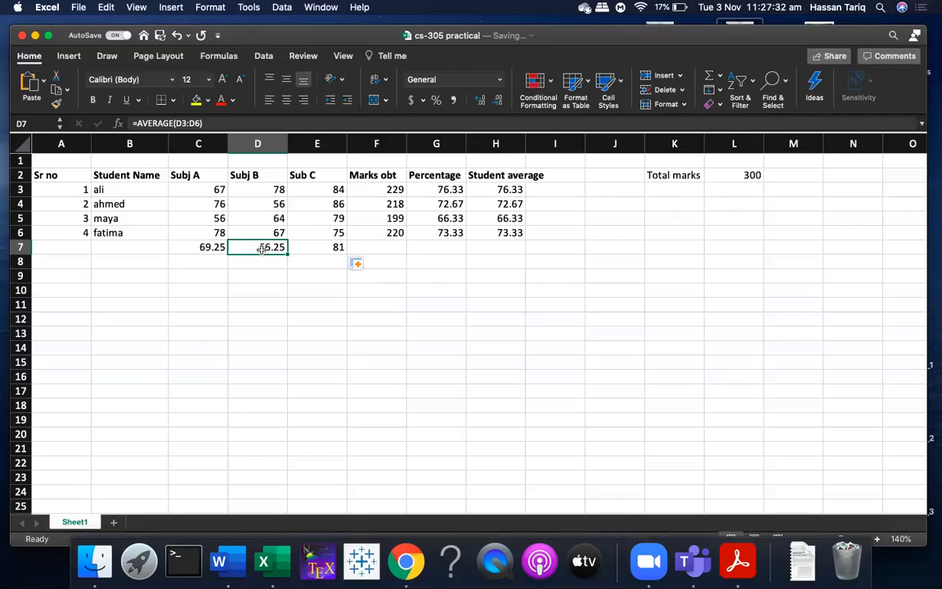
click(326, 250)
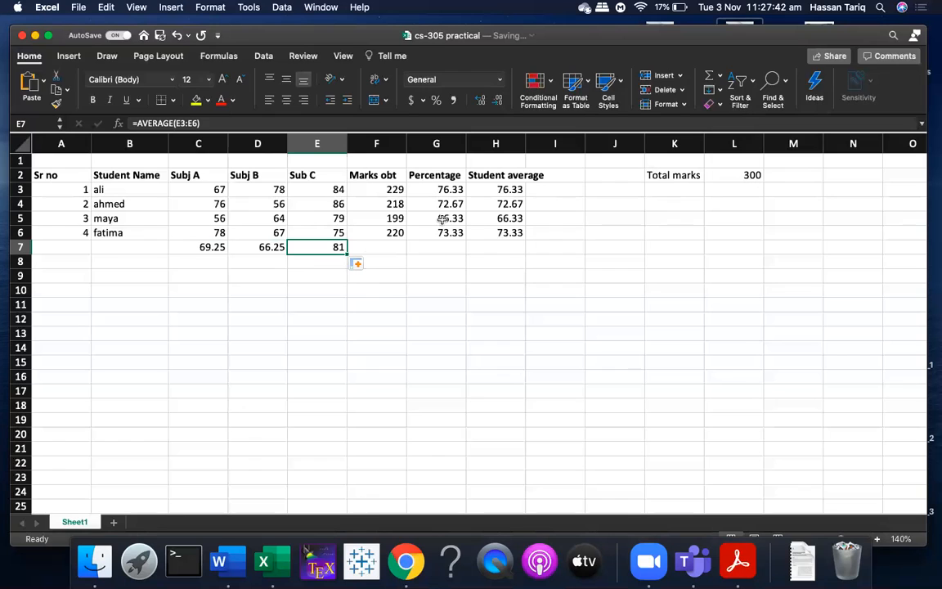
Change the total marks value in L2 to 270
click(750, 175)
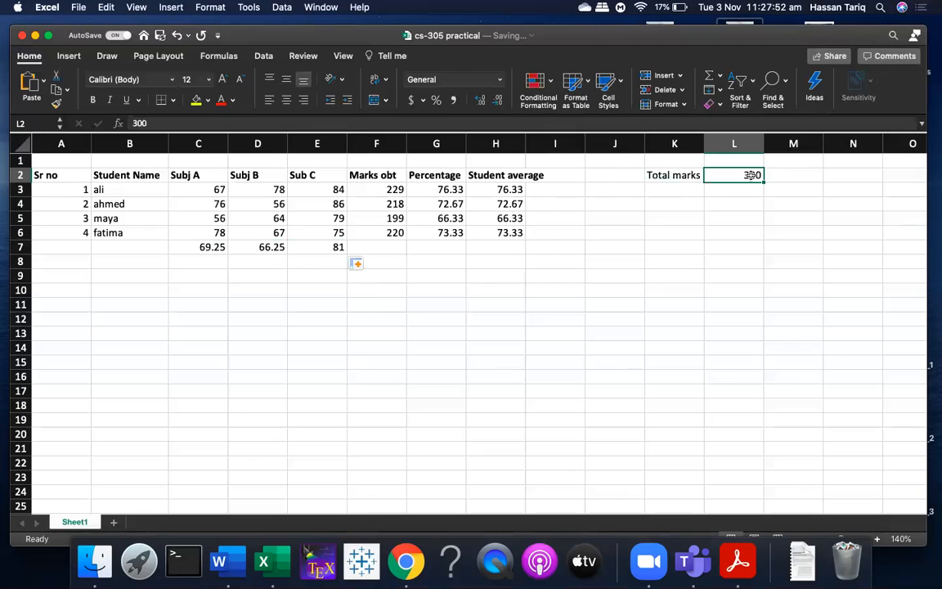
text(279)
key(BackSpace)
text(0)
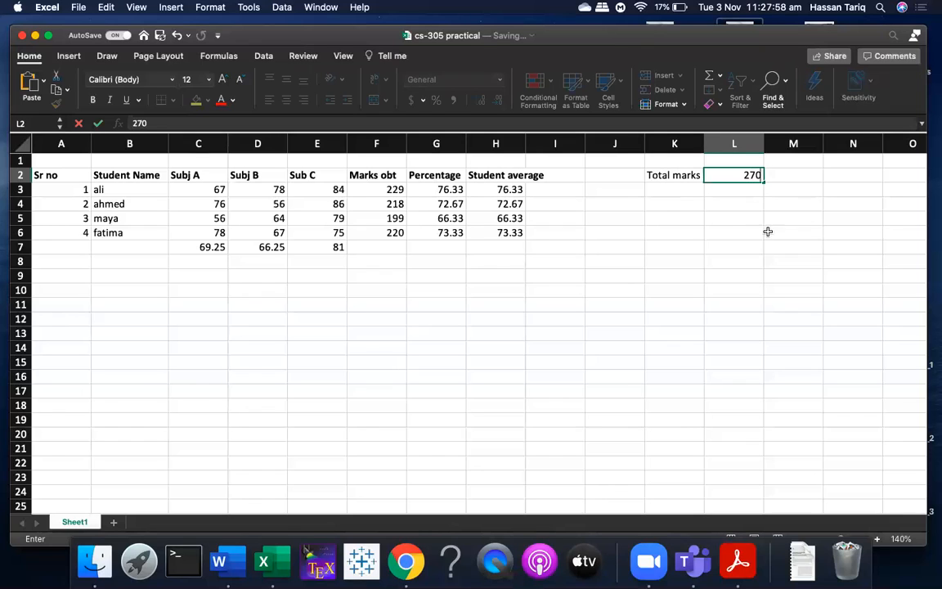
click(730, 218)
click(746, 174)
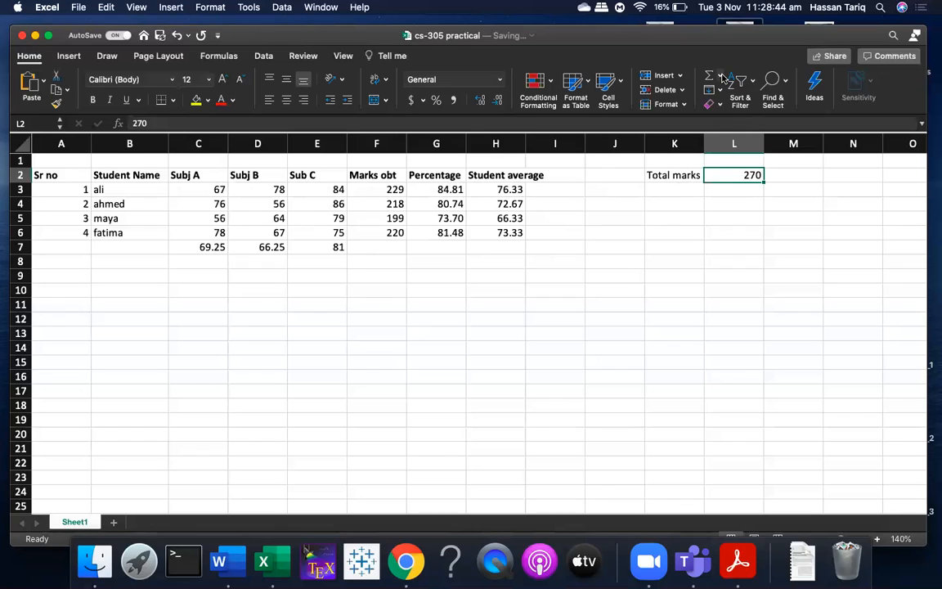
Widen column H so that the "Student average" heading fits within it
click(721, 77)
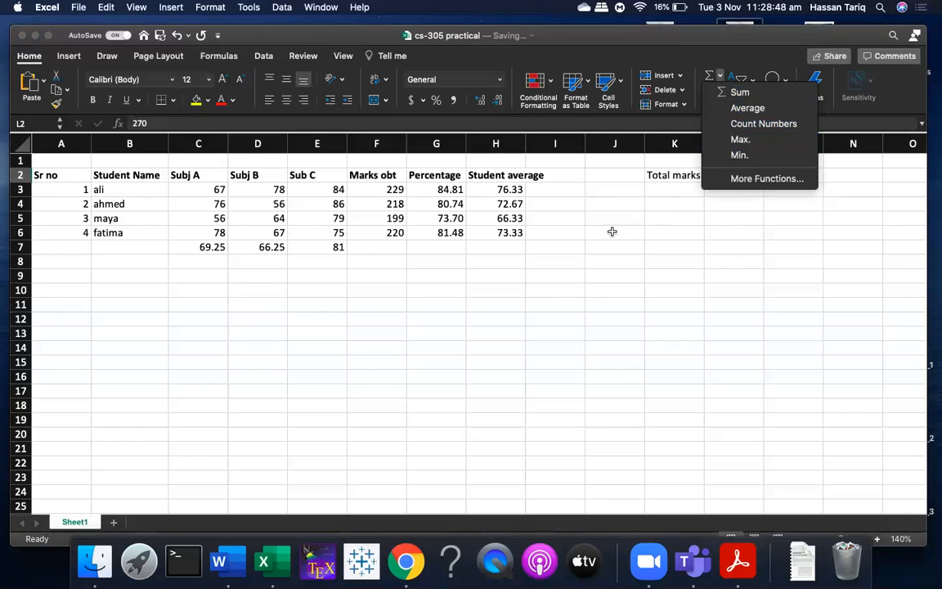
click(527, 141)
click(543, 144)
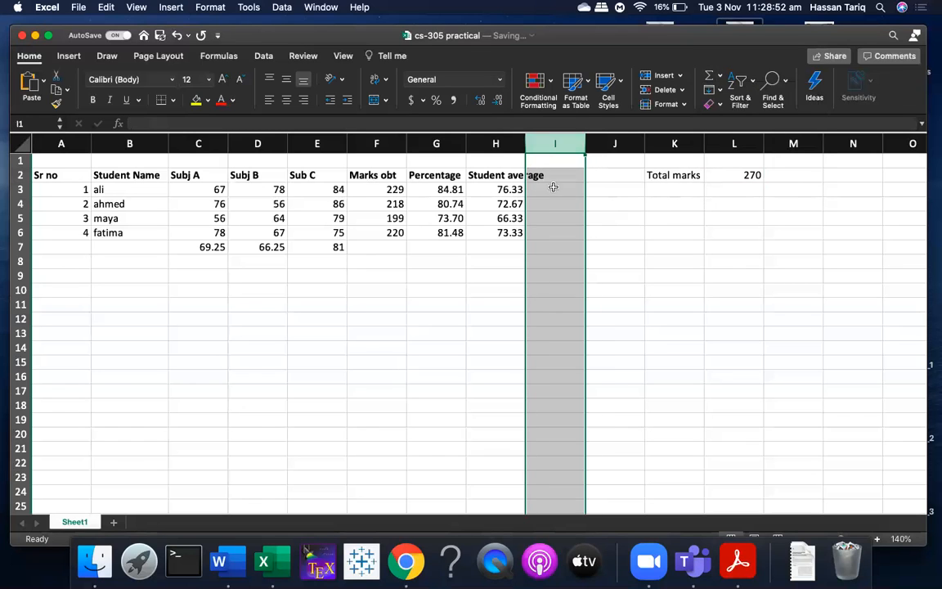
drag(526, 144, 559, 149)
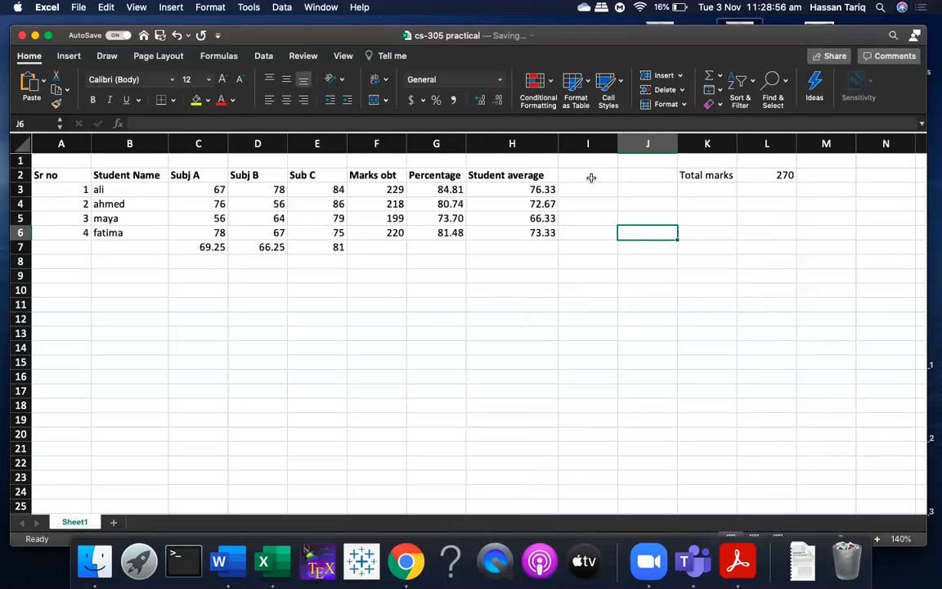
Enter the heading "Max" in I2, after the Student average heading
click(591, 178)
text(Max)
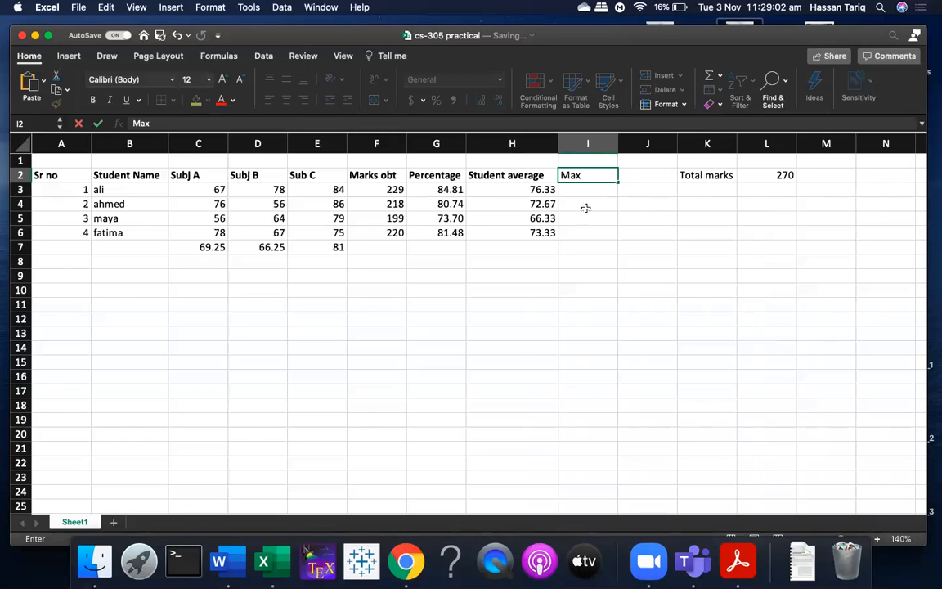
click(585, 206)
Insert the Max function in I3 over the three subject marks C3:E3 and fill it down to I6
click(605, 189)
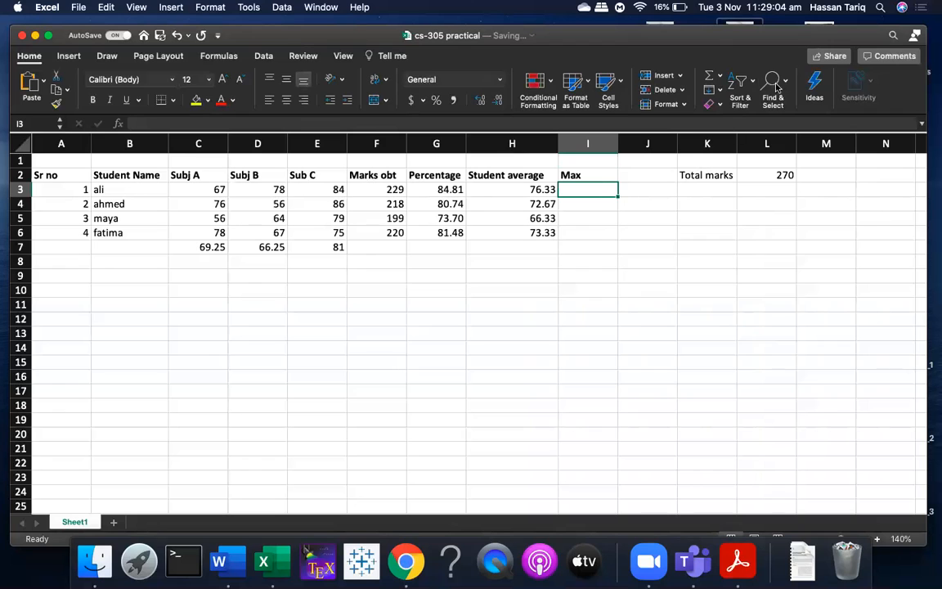
click(720, 76)
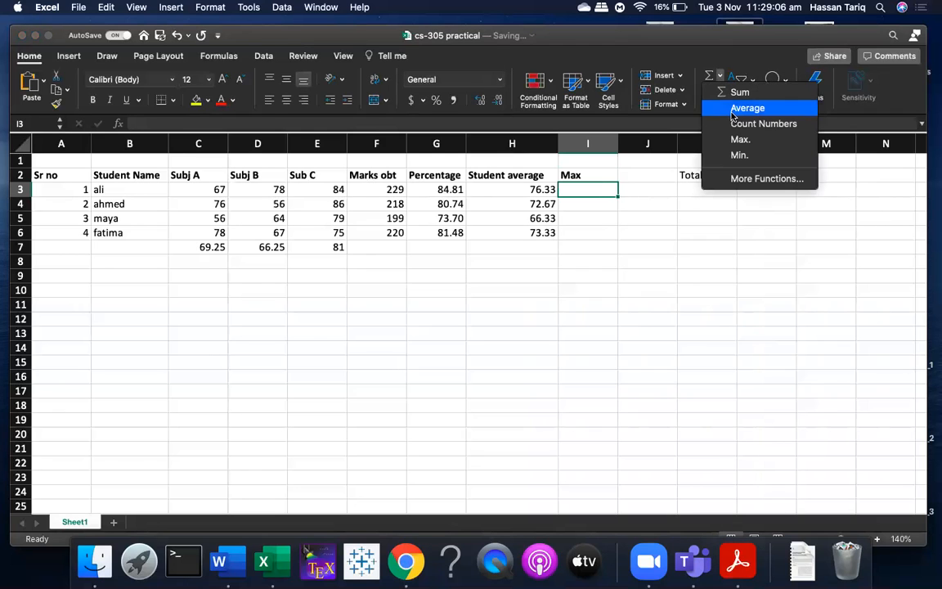
click(738, 143)
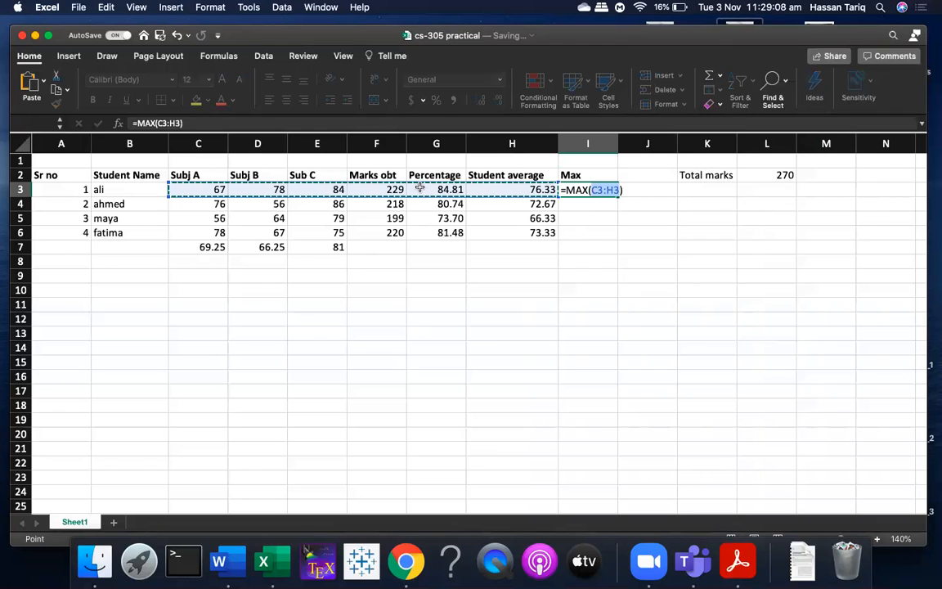
drag(208, 192, 339, 190)
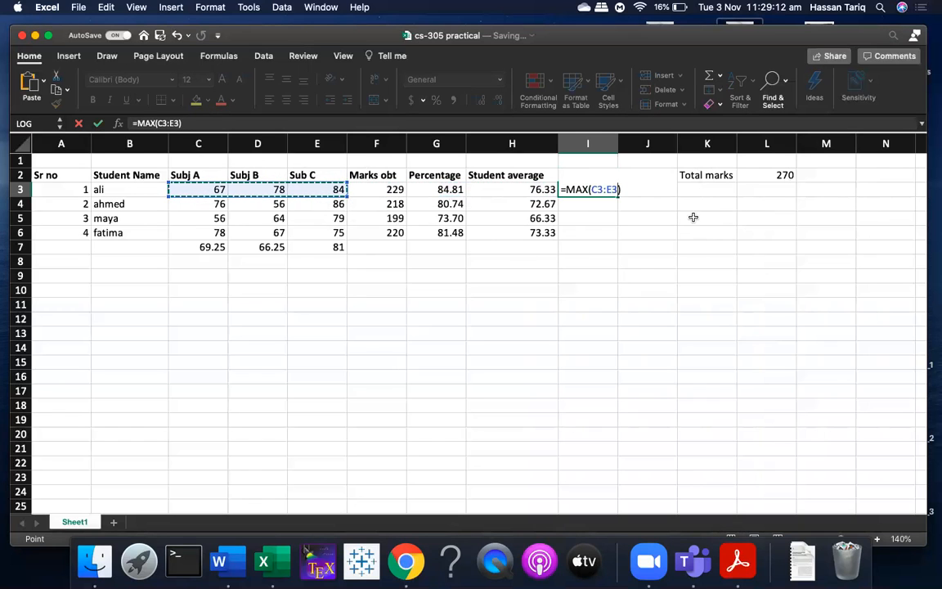
key(Return)
click(608, 189)
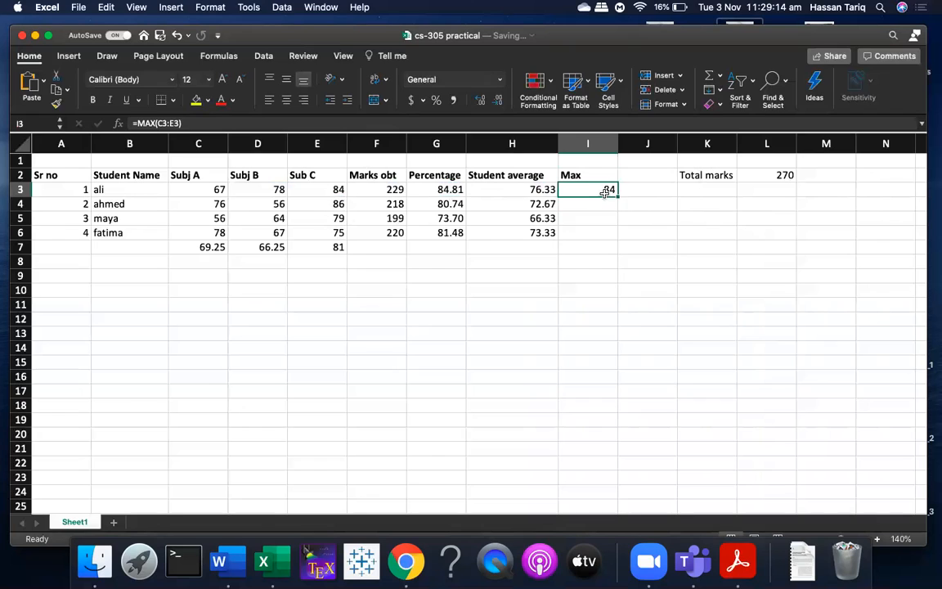
double_click(617, 195)
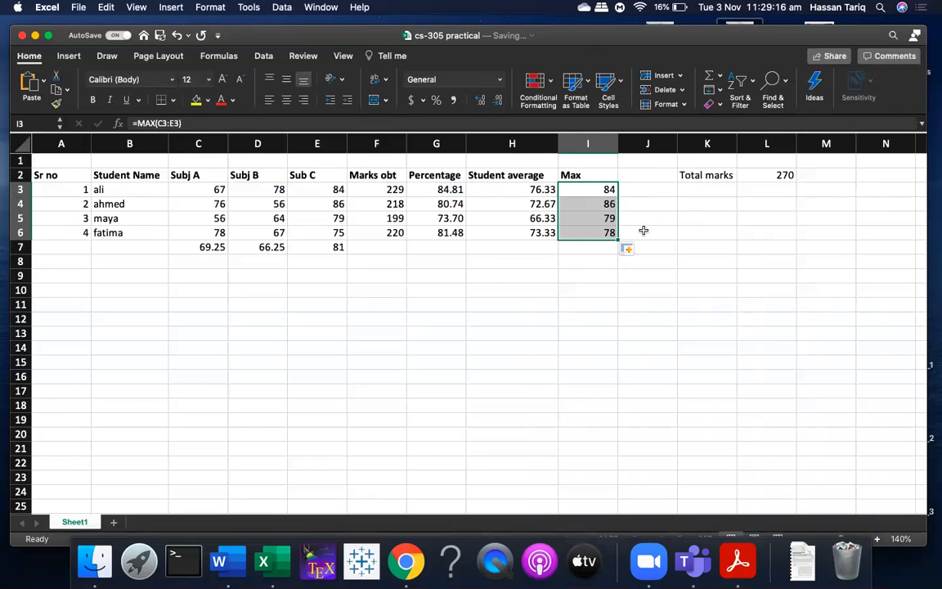
click(644, 233)
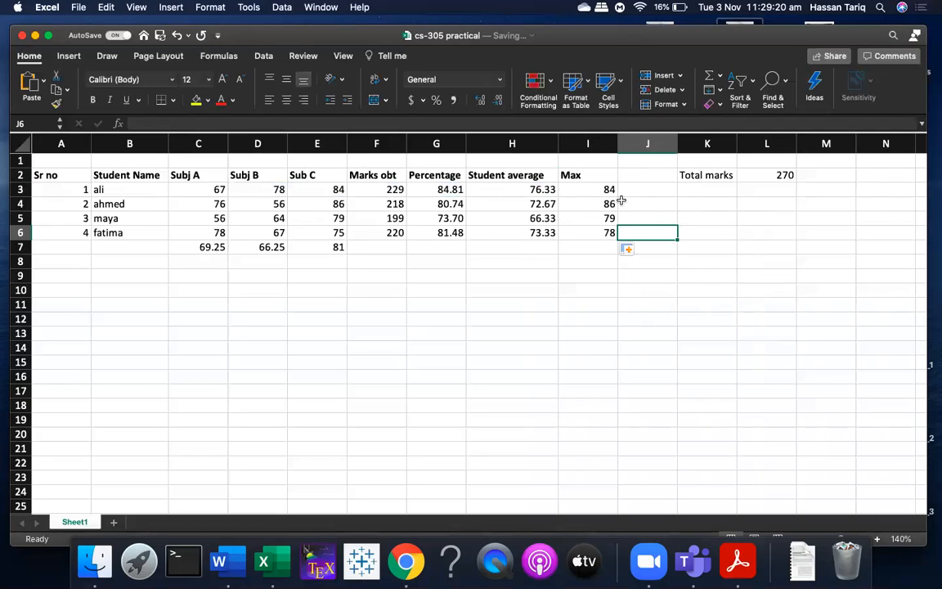
click(646, 175)
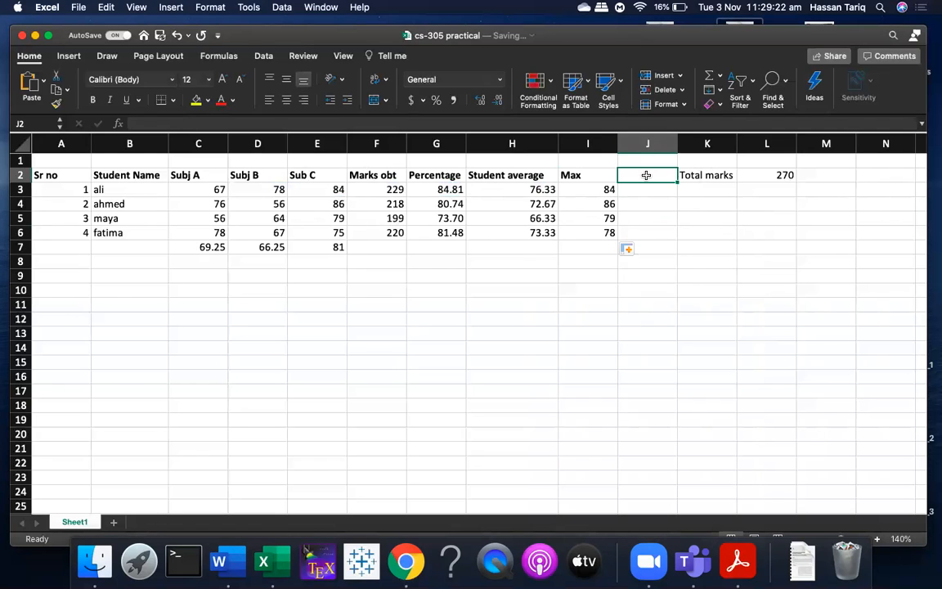
click(720, 76)
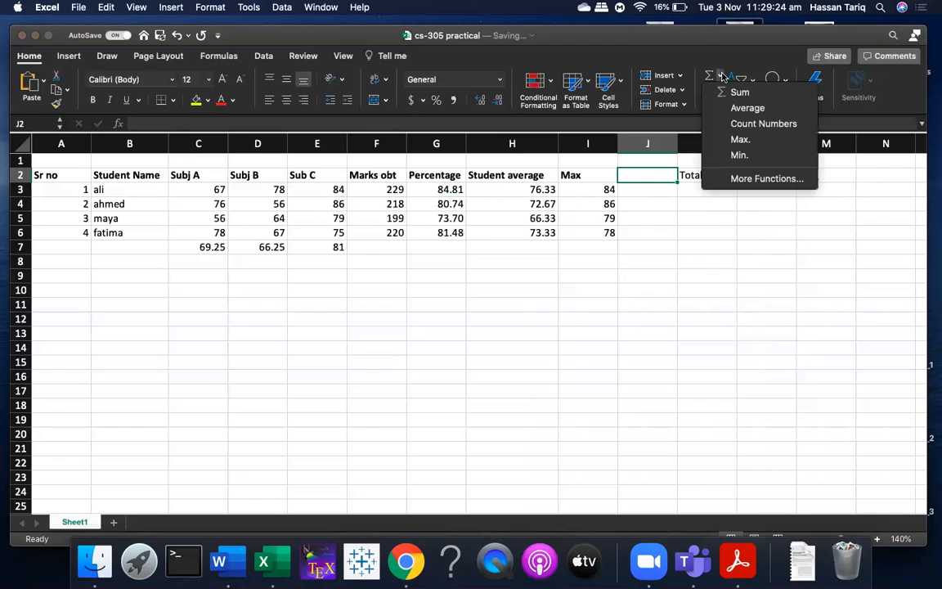
click(747, 181)
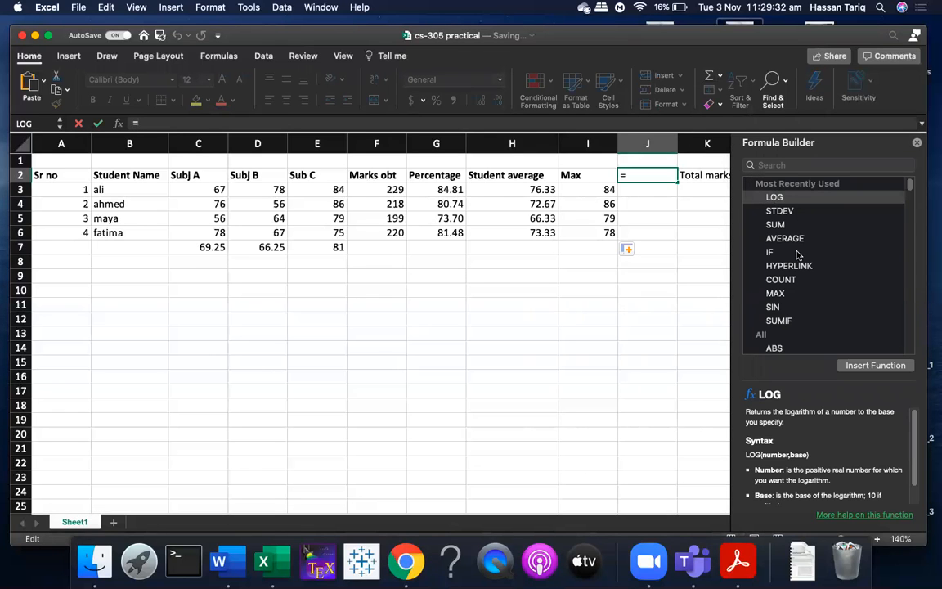
scroll(799, 315, down, 3)
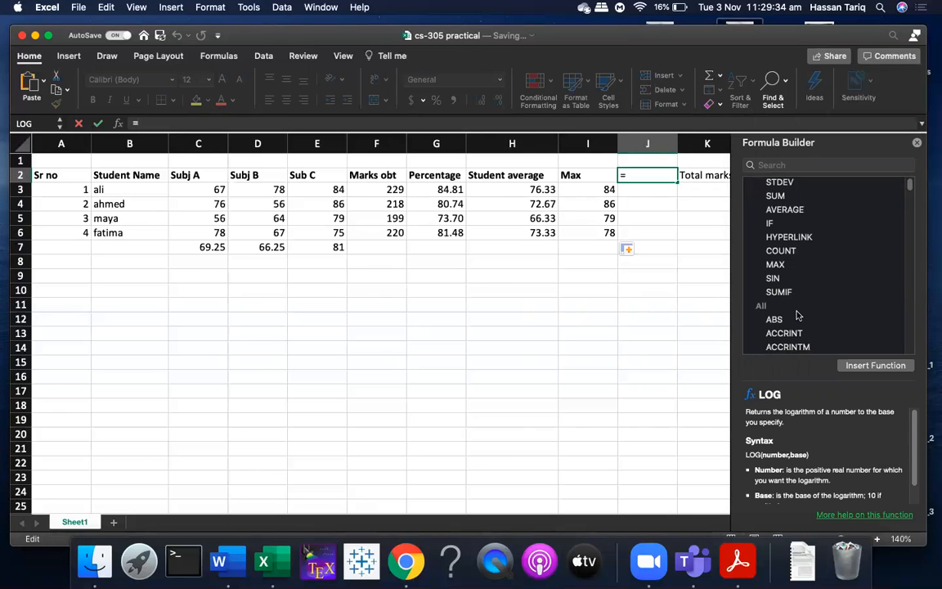
scroll(794, 270, up, 3)
click(775, 164)
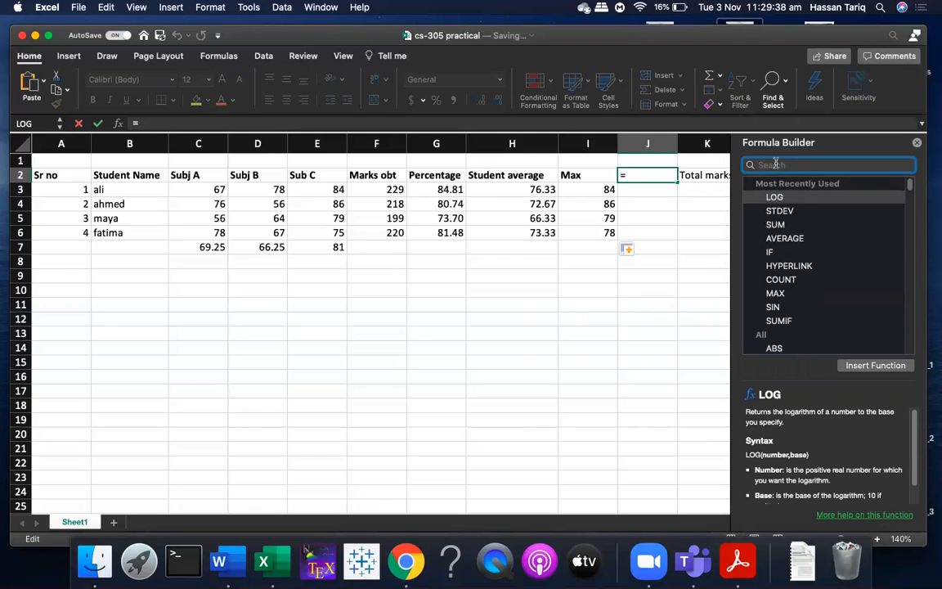
text(st)
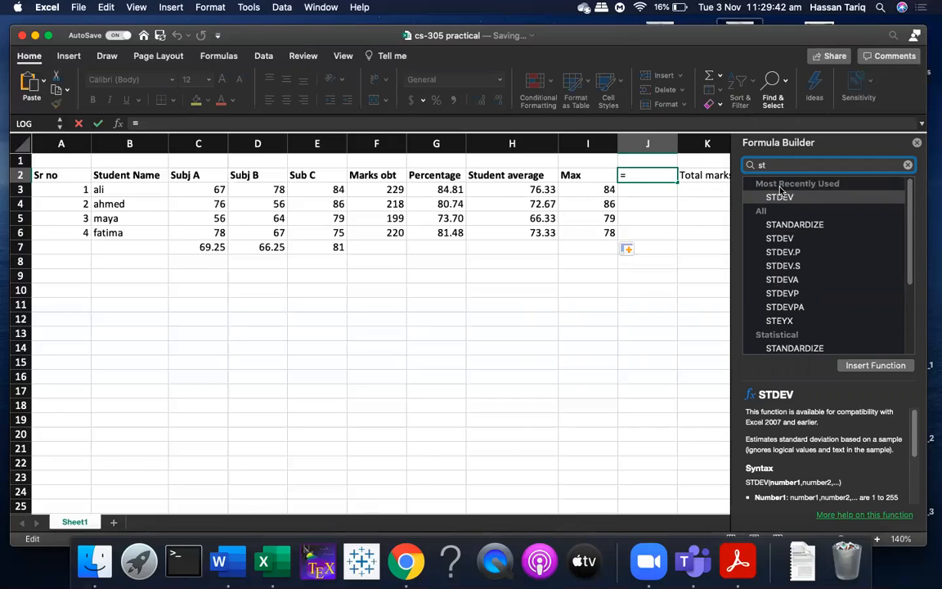
click(780, 197)
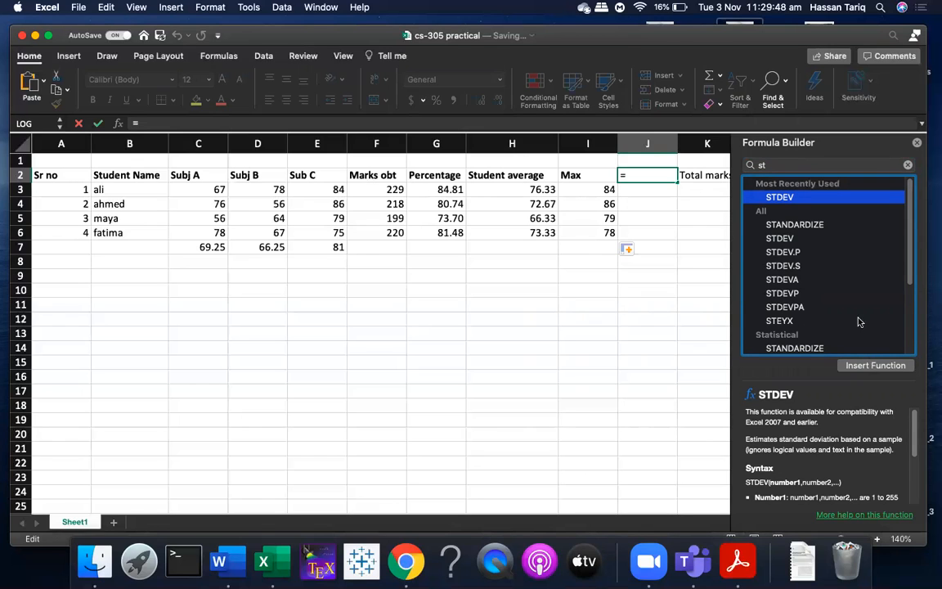
click(919, 144)
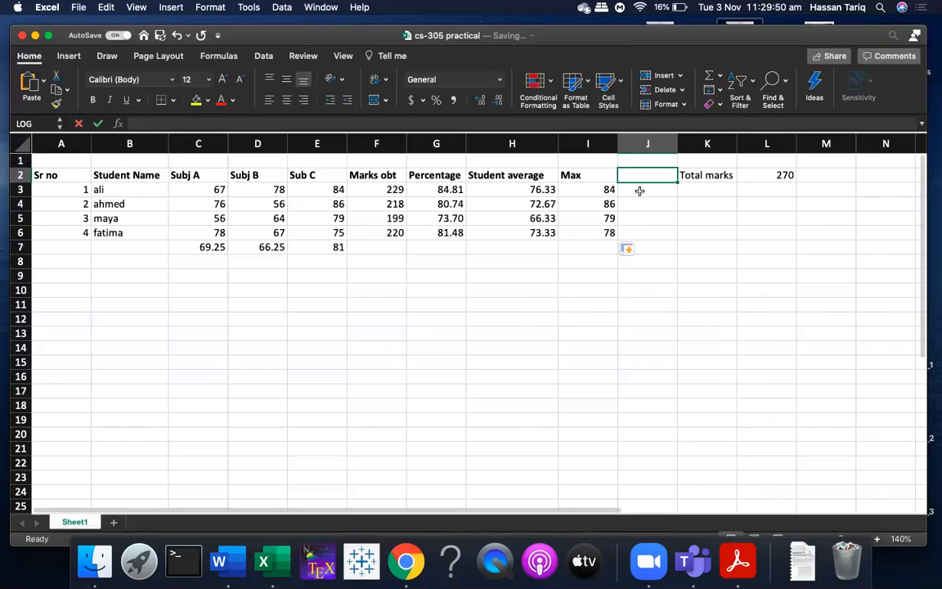
Insert the STDEV function in J3 over the three subject marks C3:E3 and fill it down to J6
click(642, 190)
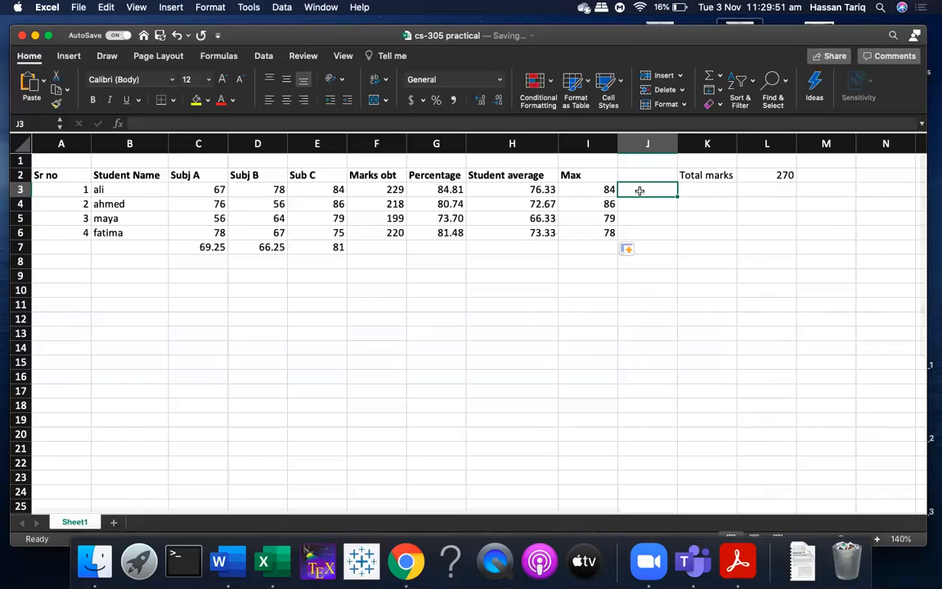
click(719, 78)
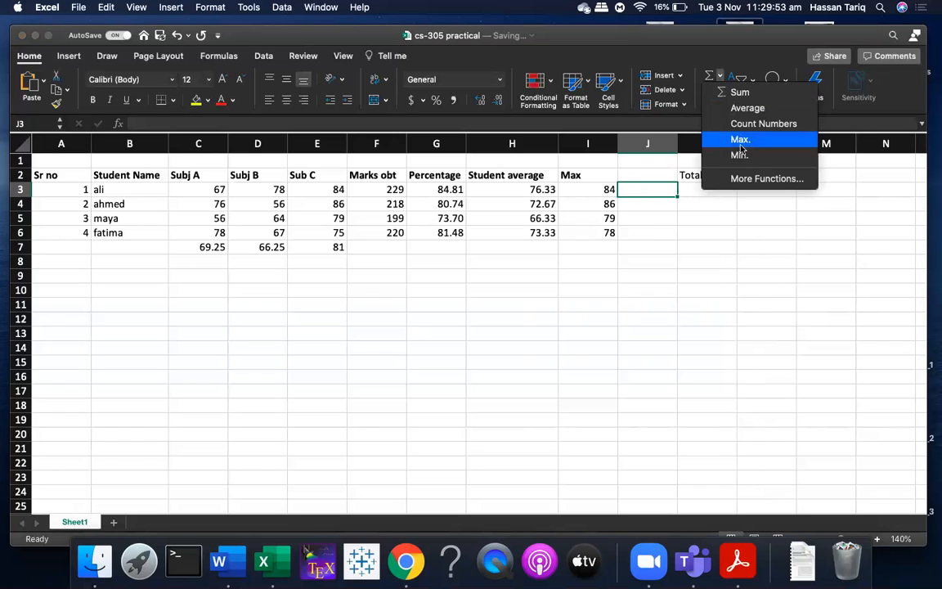
click(805, 179)
click(800, 162)
text(st d)
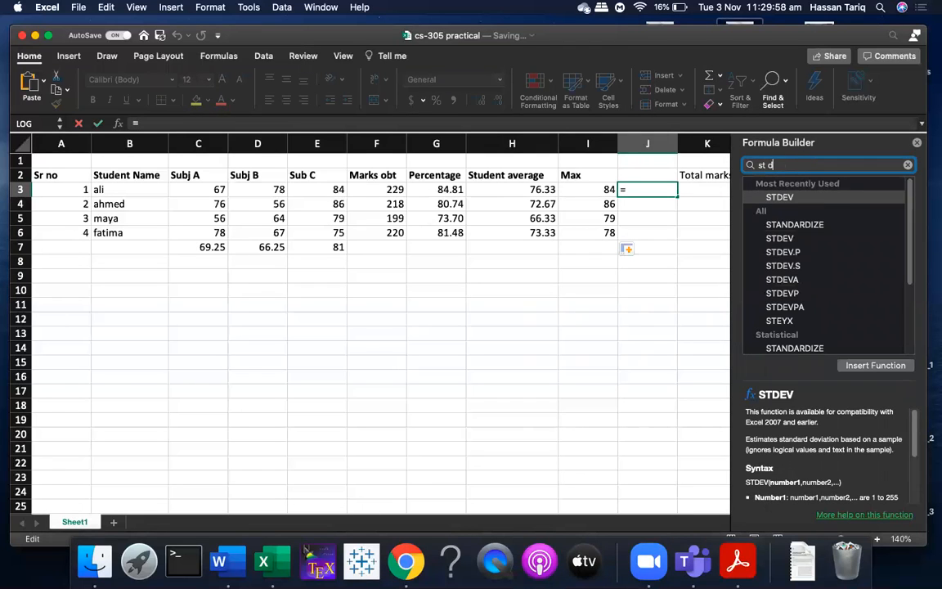
text(e)
scroll(827, 427, down, 1)
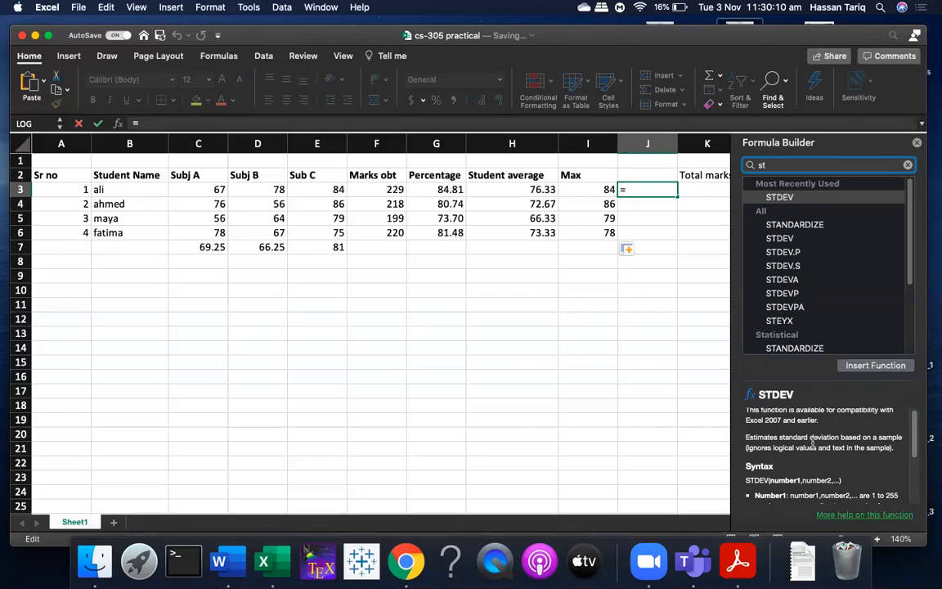
scroll(784, 447, up, 1)
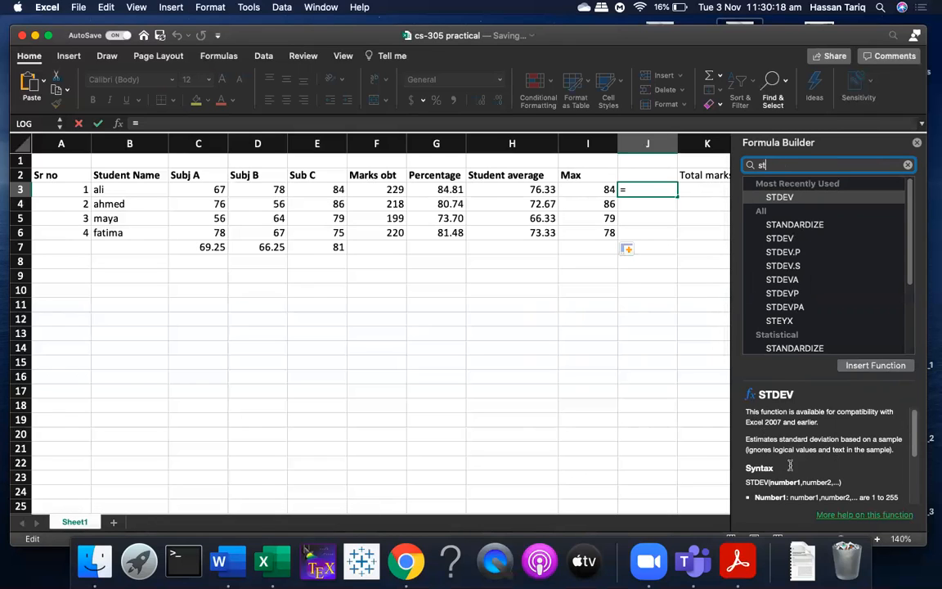
click(875, 366)
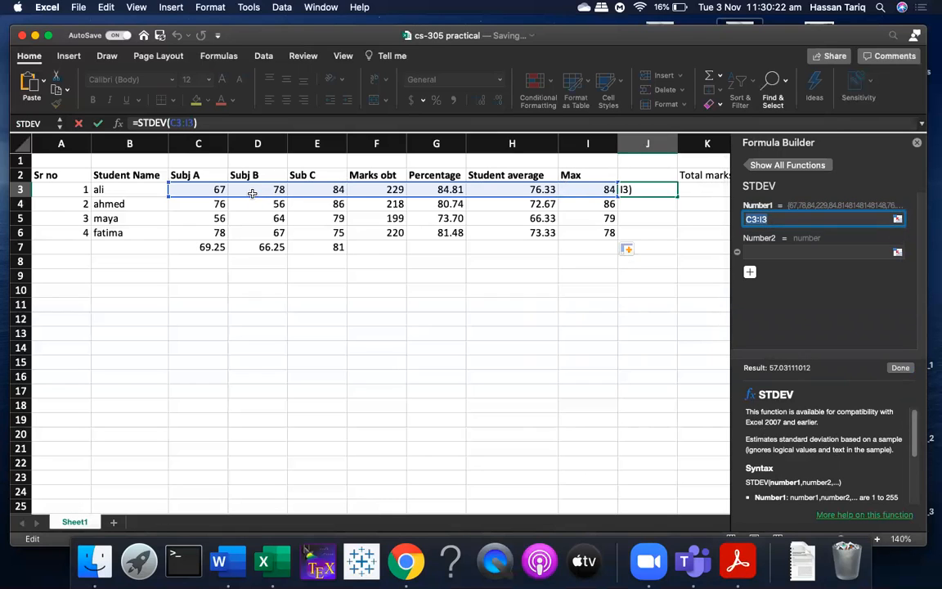
drag(200, 189, 339, 190)
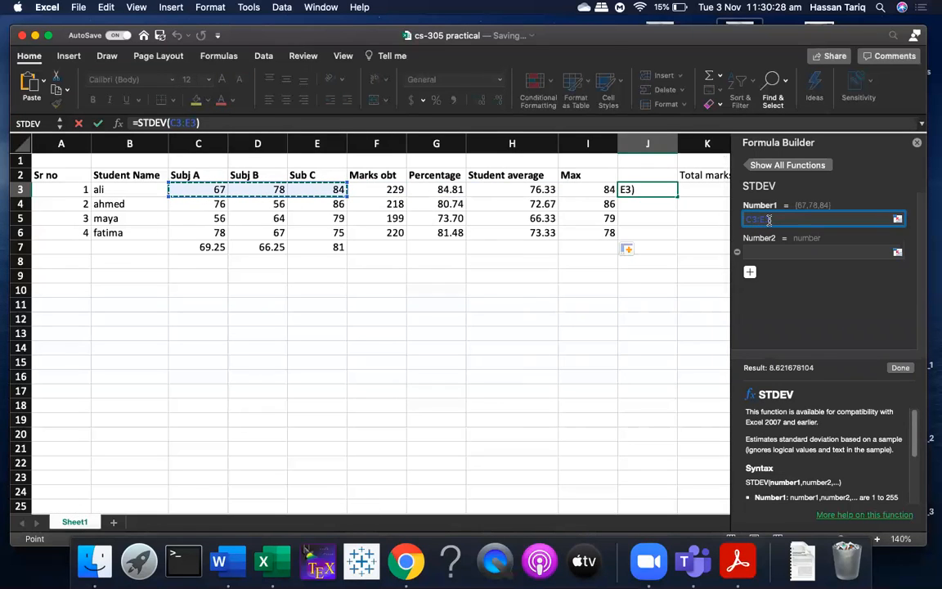
click(902, 368)
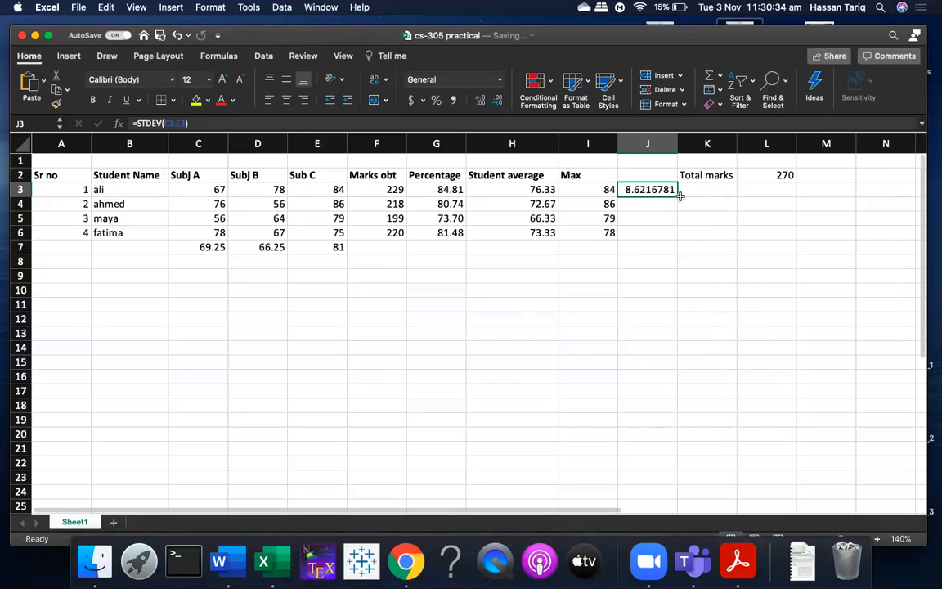
double_click(679, 196)
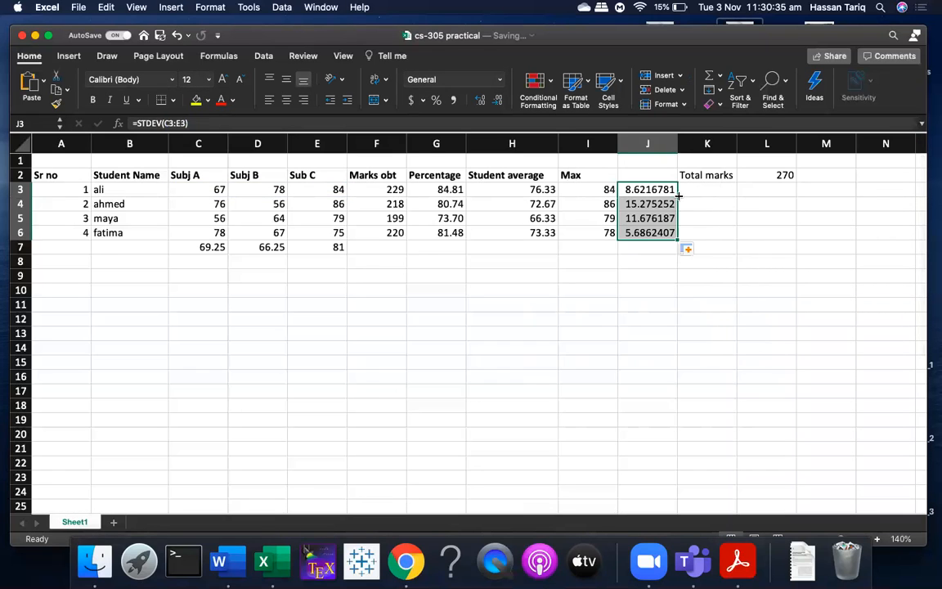
Enter the heading "St dev" in J2, above the standard deviation values
click(633, 174)
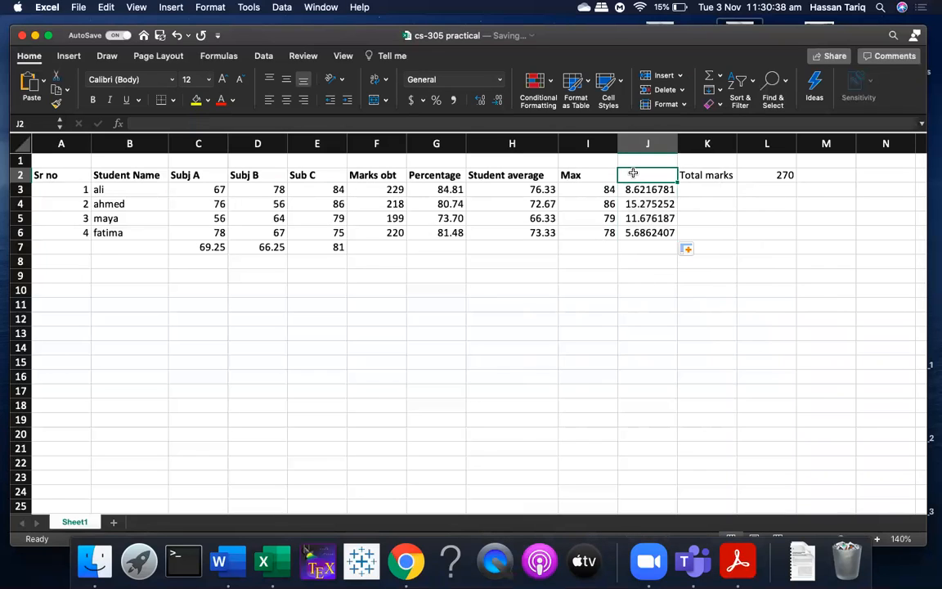
text(St dev)
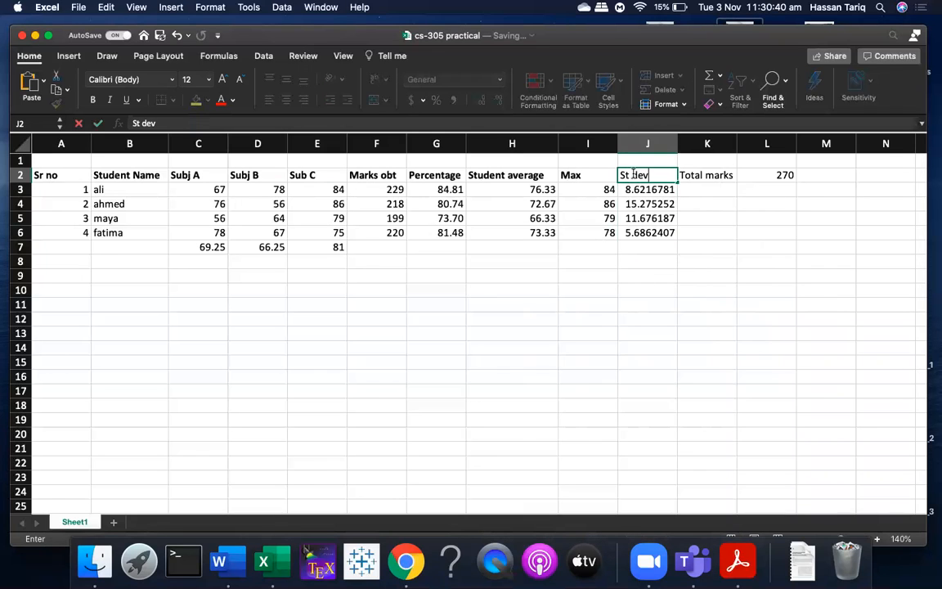
click(664, 362)
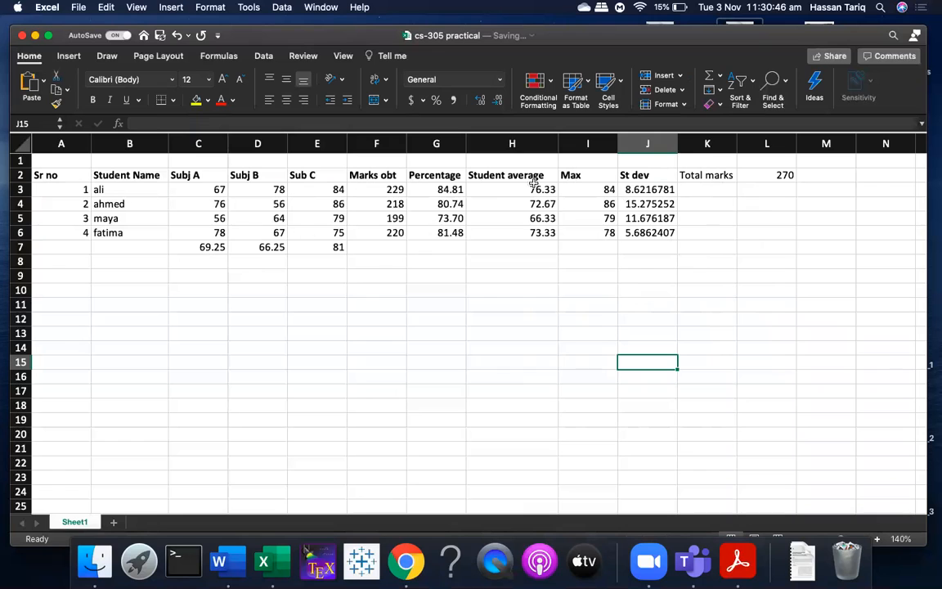
Browse the list of available functions in the Formula Builder from J15 and close it without inserting one
click(720, 77)
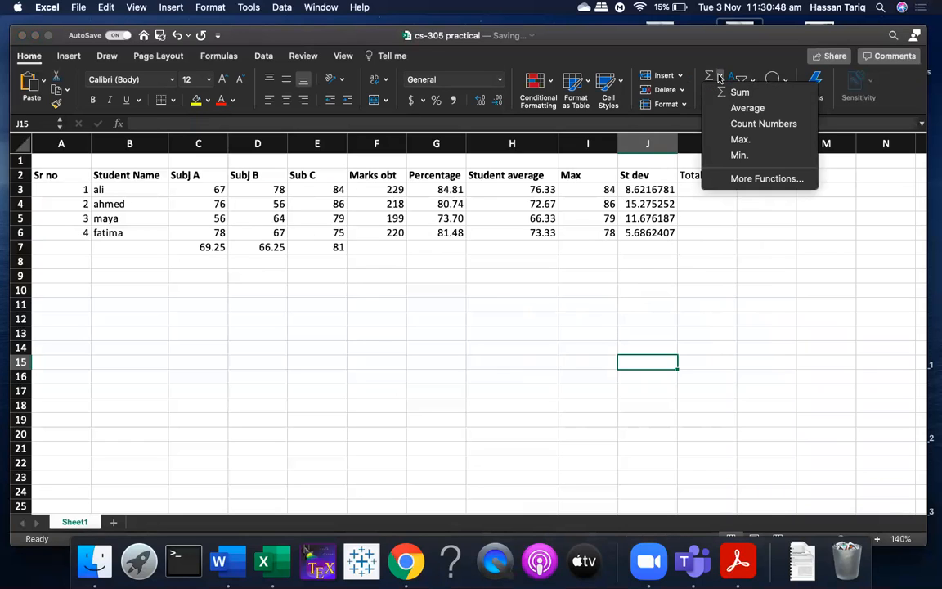
click(751, 179)
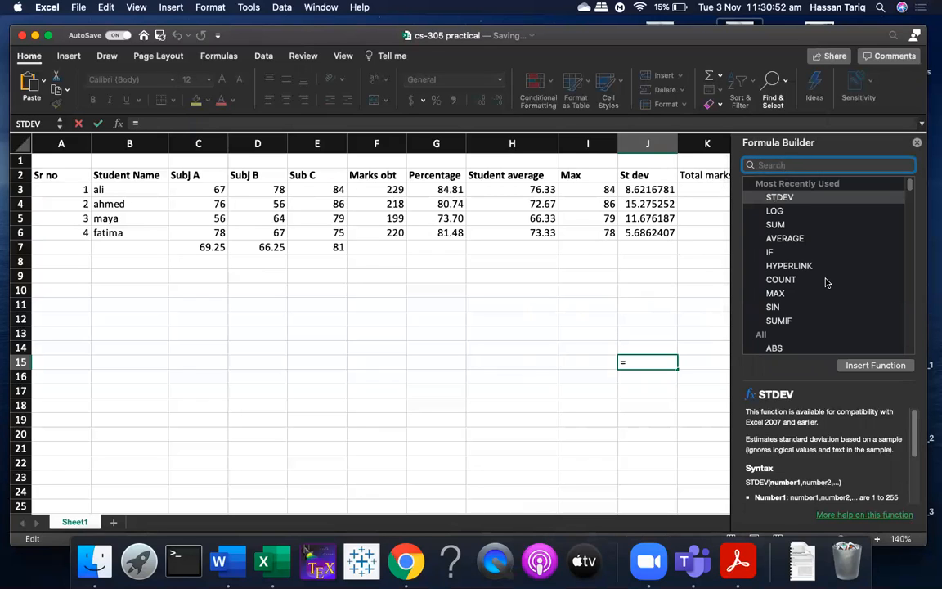
scroll(826, 282, down, 5)
scroll(826, 282, down, 10)
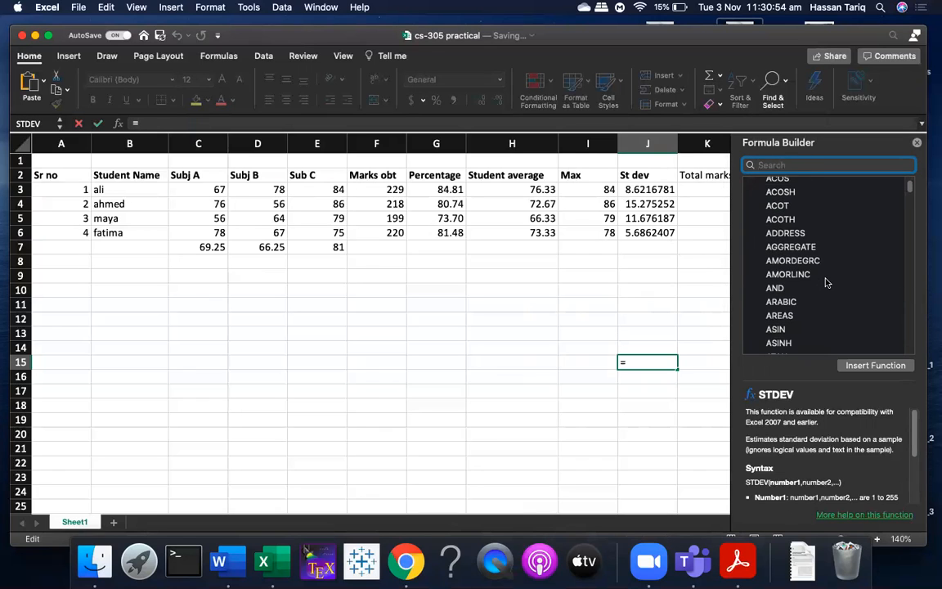
scroll(826, 282, down, 10)
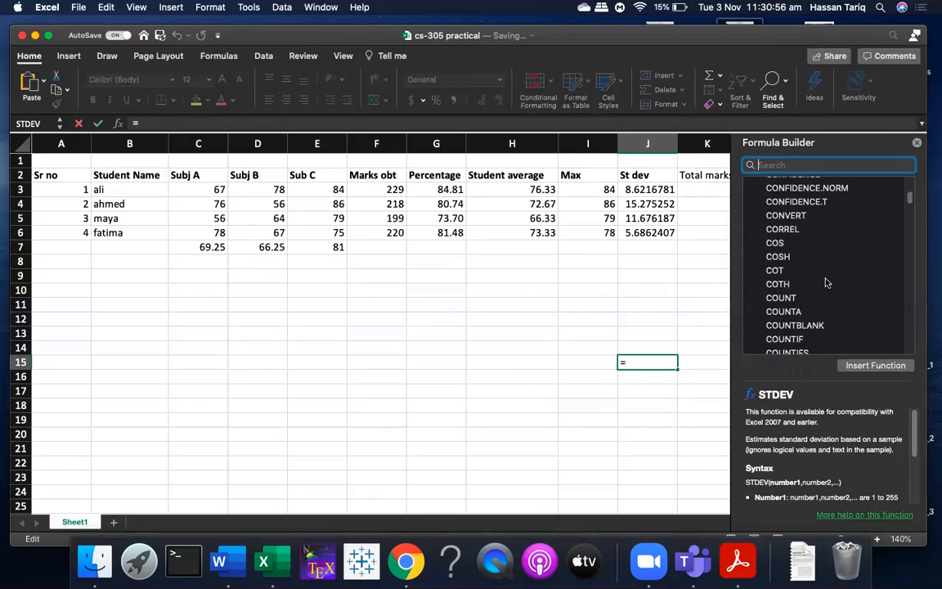
scroll(826, 282, down, 10)
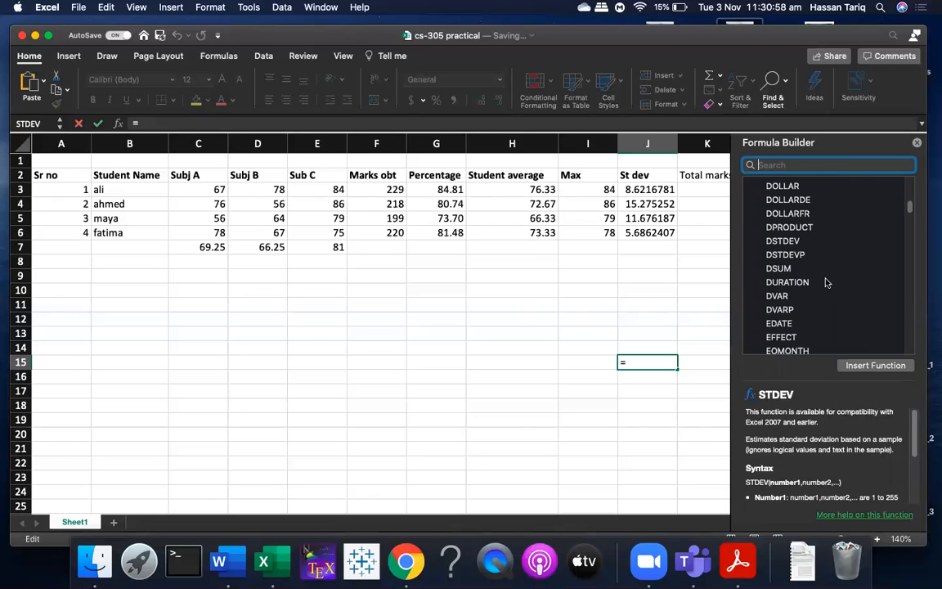
drag(910, 212, 911, 181)
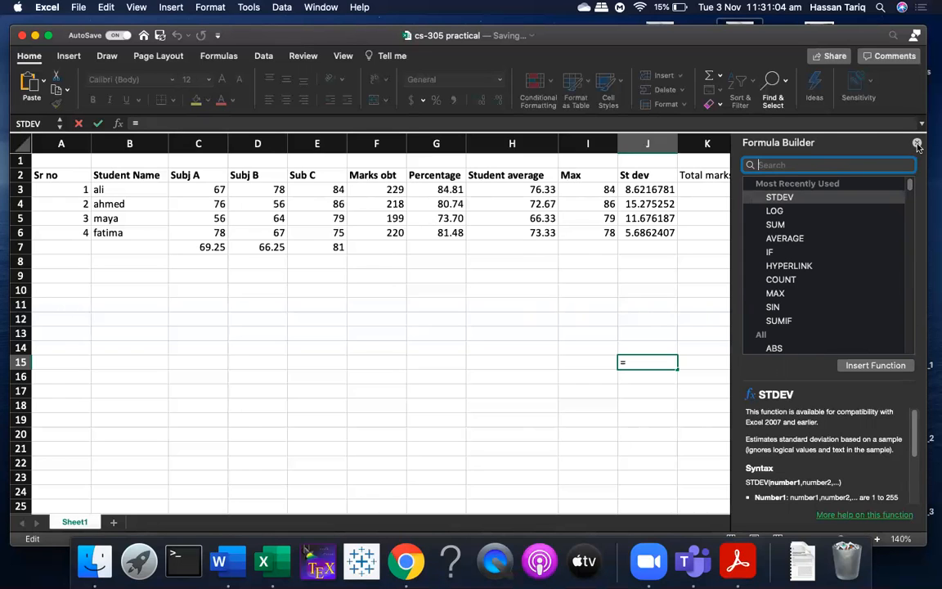
click(917, 144)
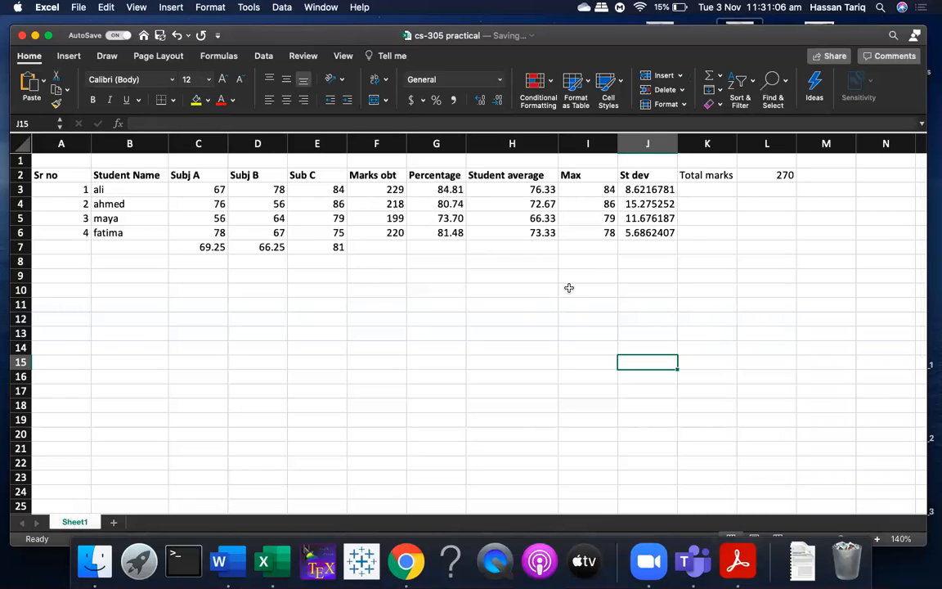
Change the first student's Sub C mark in E3 to 48
click(247, 189)
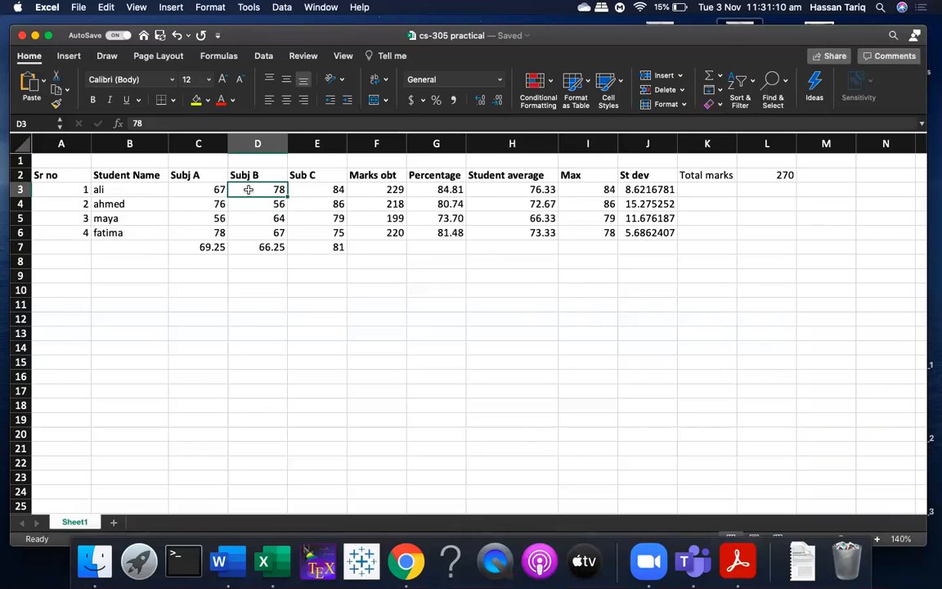
click(319, 189)
text(48)
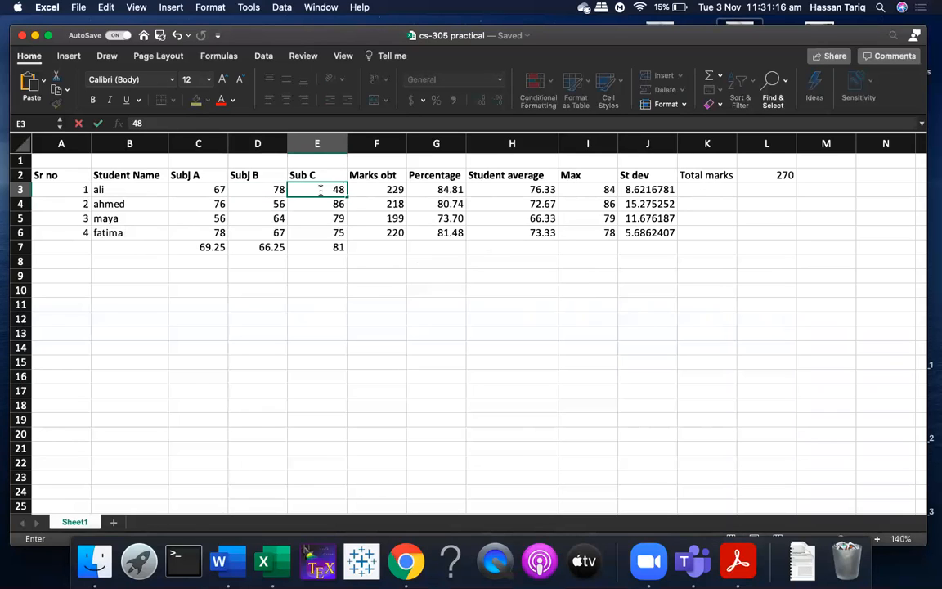
key(Return)
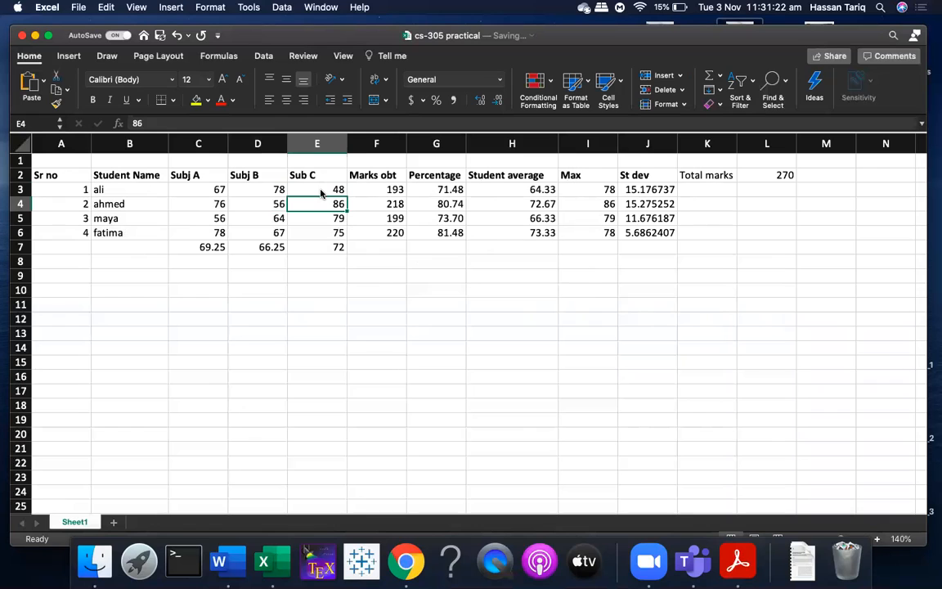
key(Down)
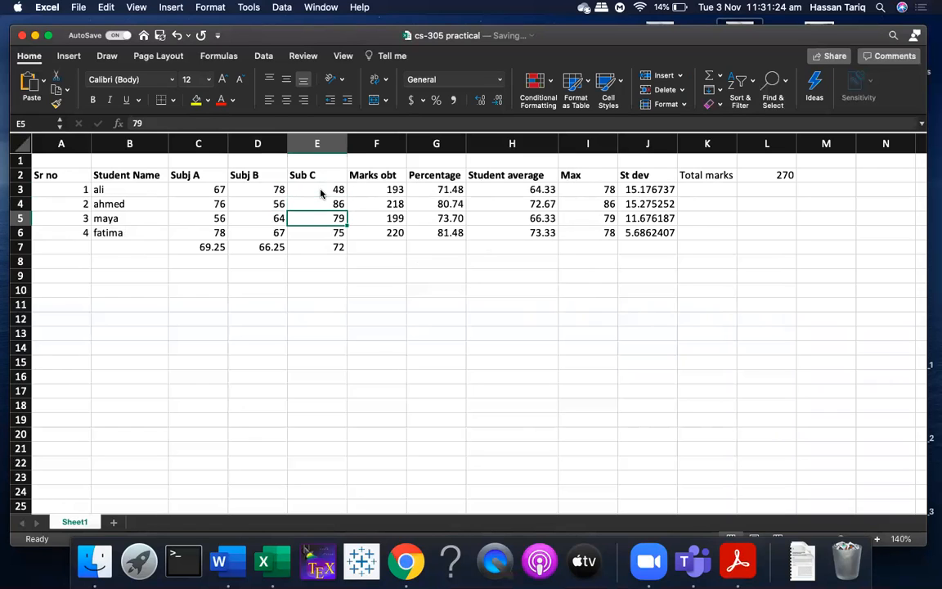
key(Up)
key(Up)
key(Down)
key(Down)
key(Down)
key(Down)
key(Up)
key(Up)
click(307, 191)
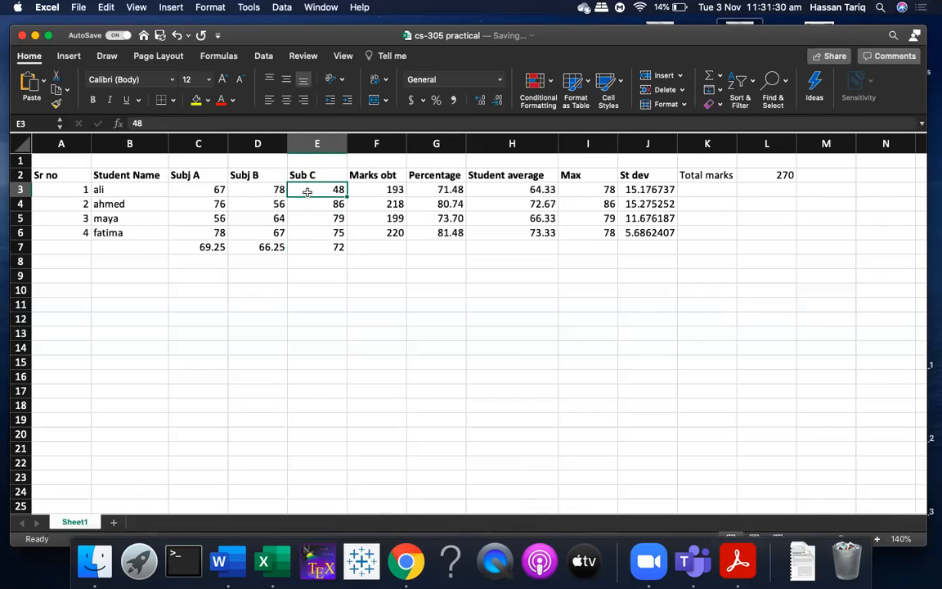